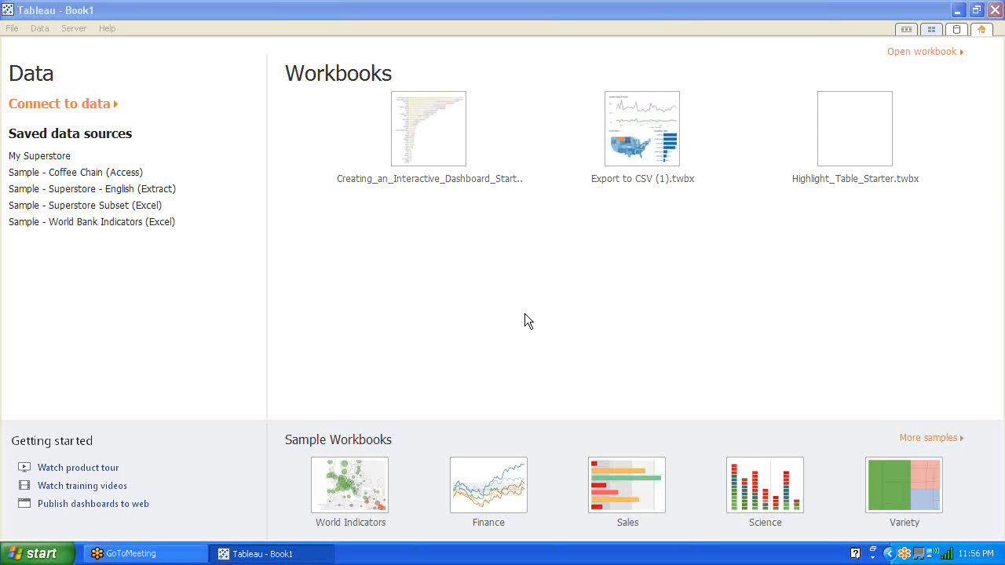
Step: Open the Tableau Dashboard Navigation workbook from the Tableau folder
click(921, 52)
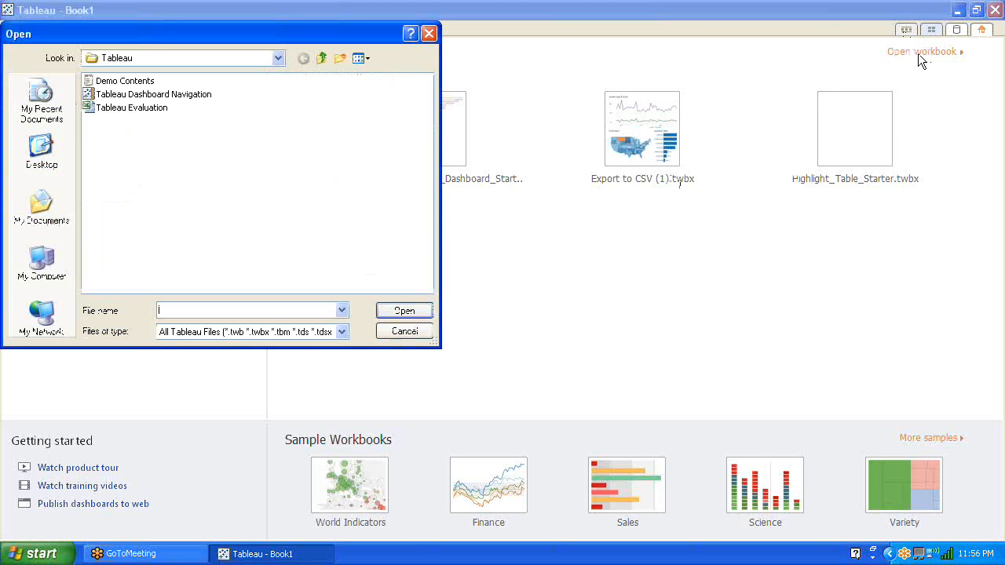
click(278, 58)
click(278, 58)
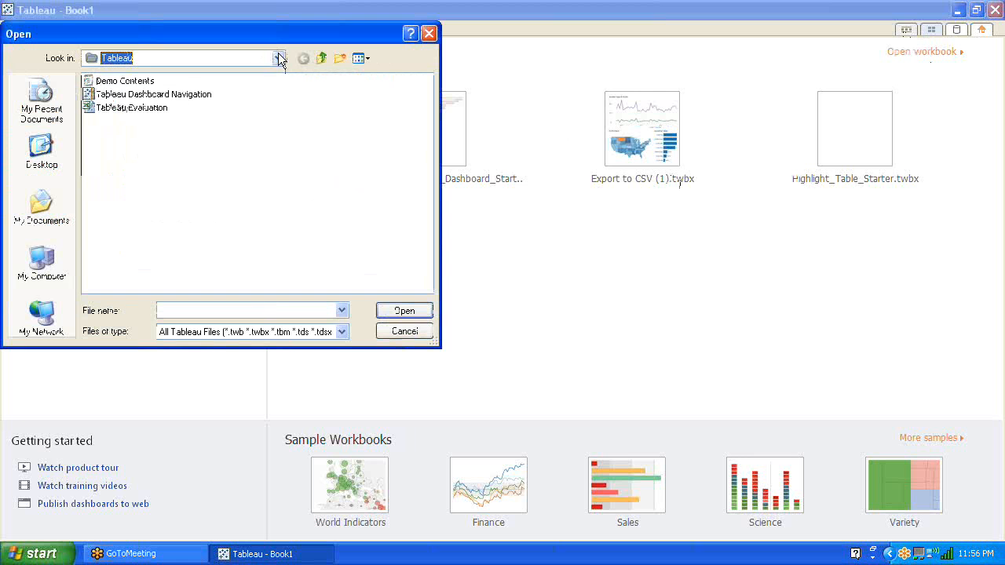
click(169, 95)
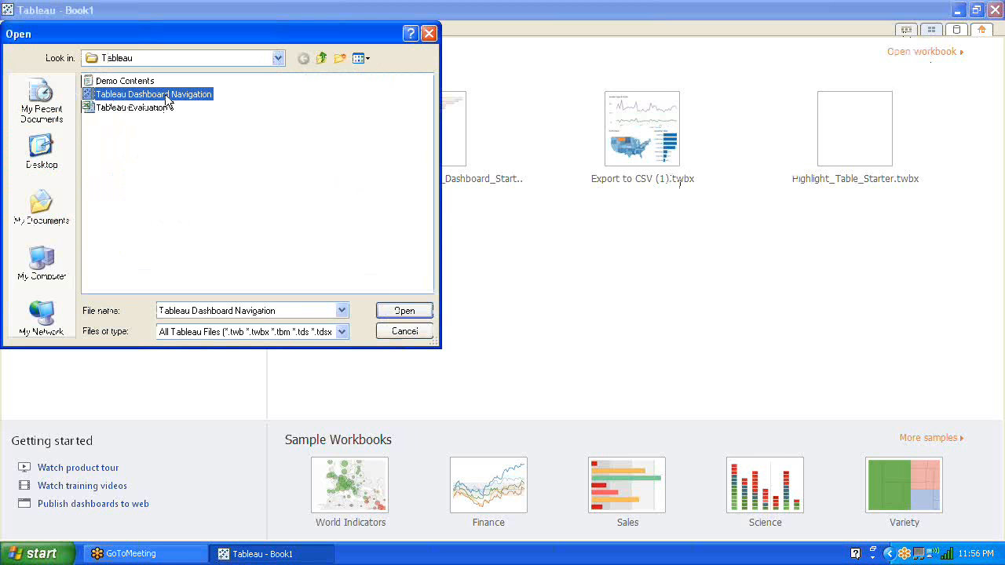
click(406, 311)
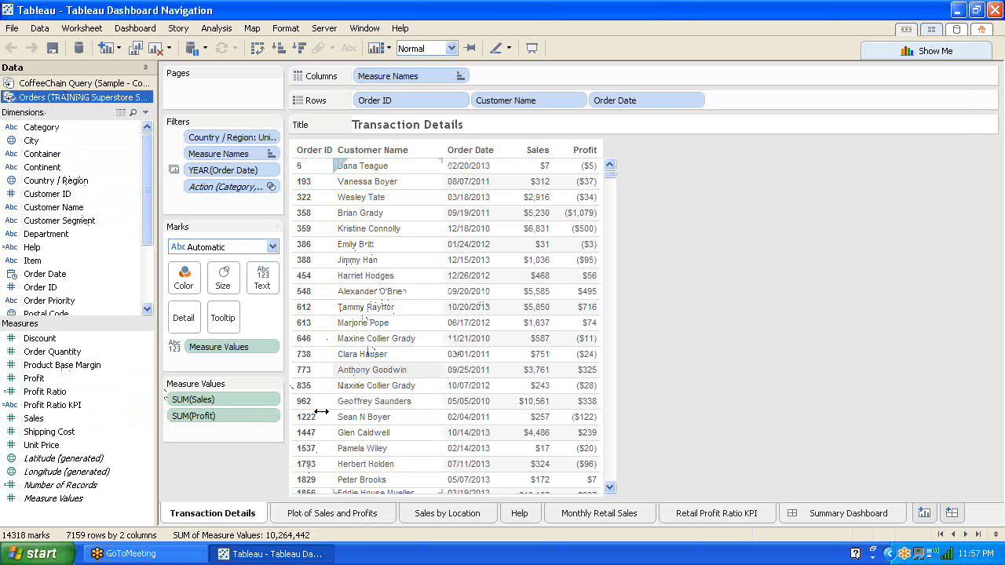
Step: Review the Plot of Sales and Profits, Sales by Location, Monthly Retail Sales and Retail Profit Ratio KPI sheets, ending on the Summary Dashboard
click(318, 514)
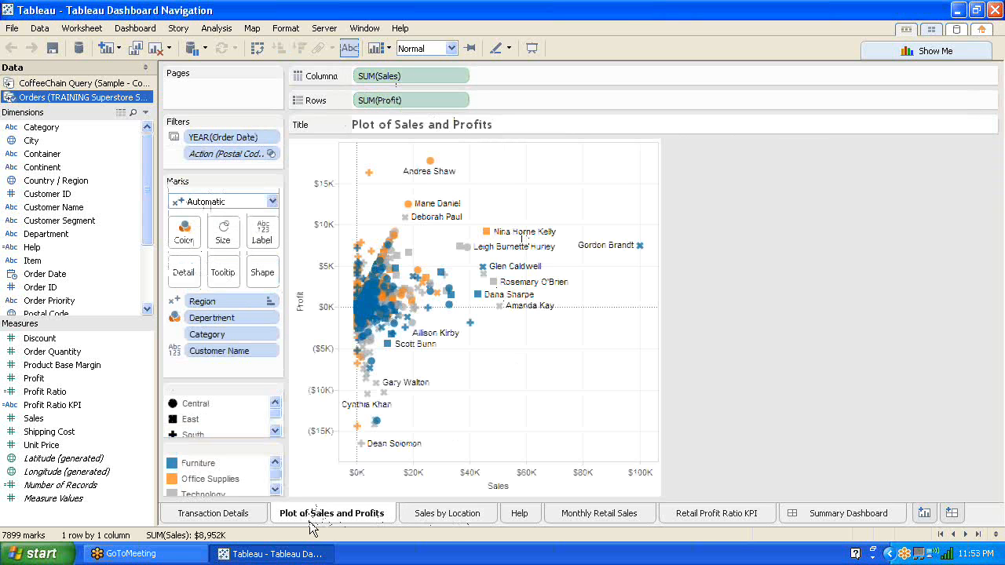
click(459, 515)
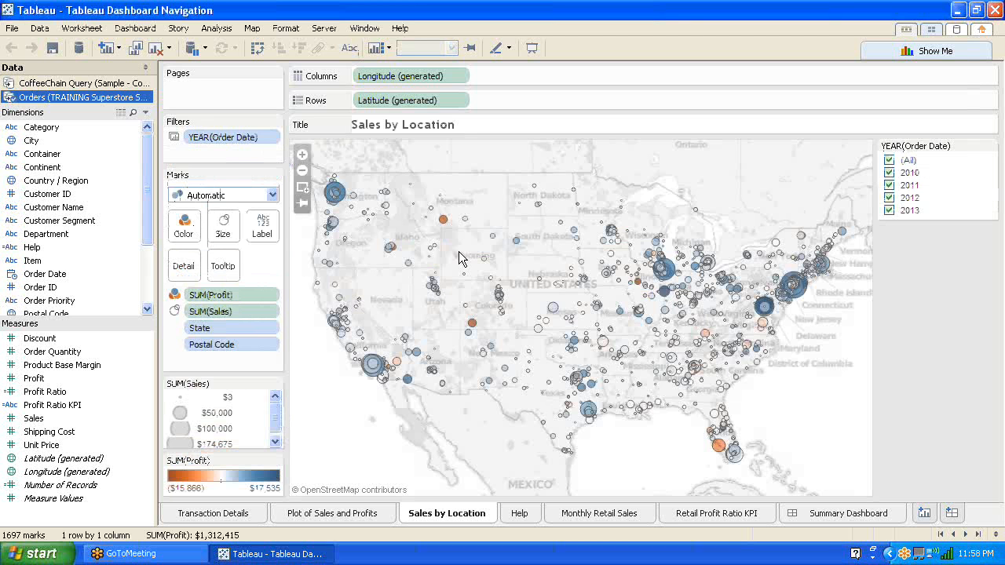
mouse_move(377, 369)
mouse_move(338, 197)
mouse_move(762, 310)
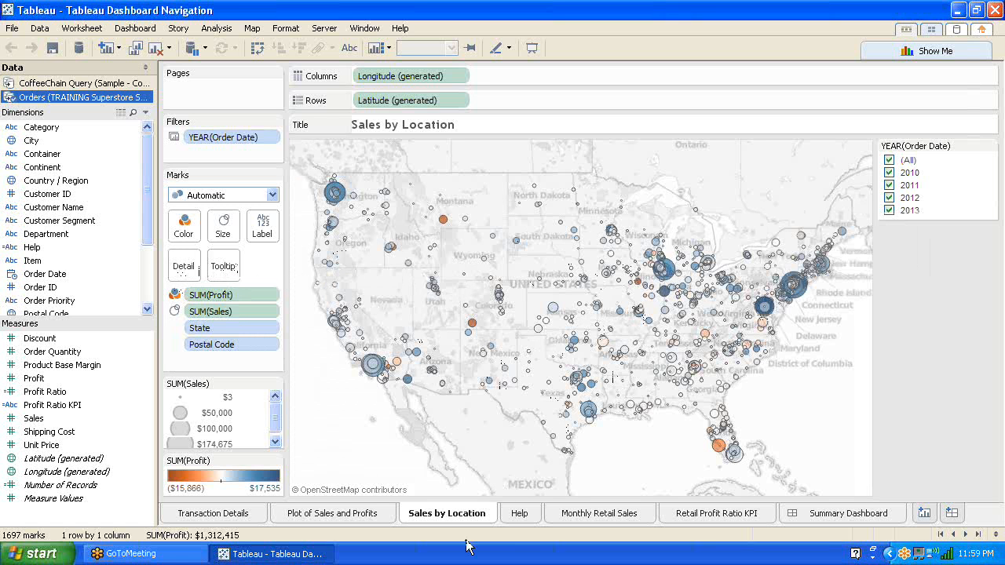
click(611, 515)
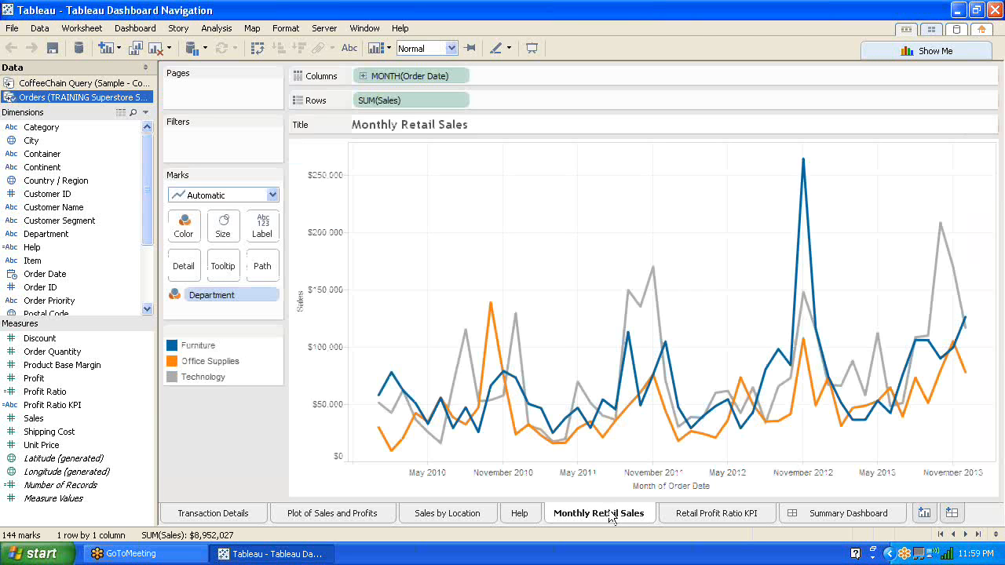
mouse_move(697, 427)
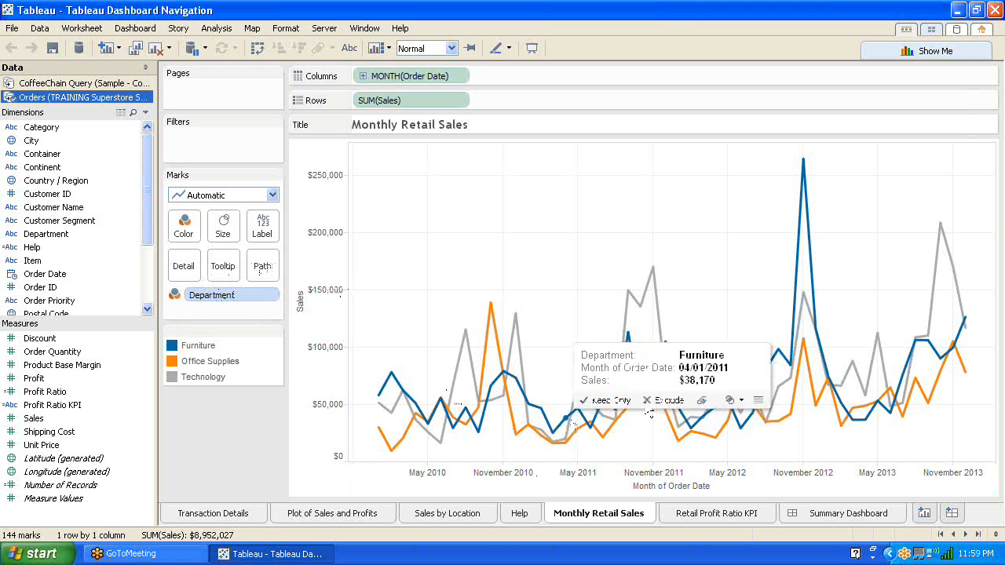
click(715, 514)
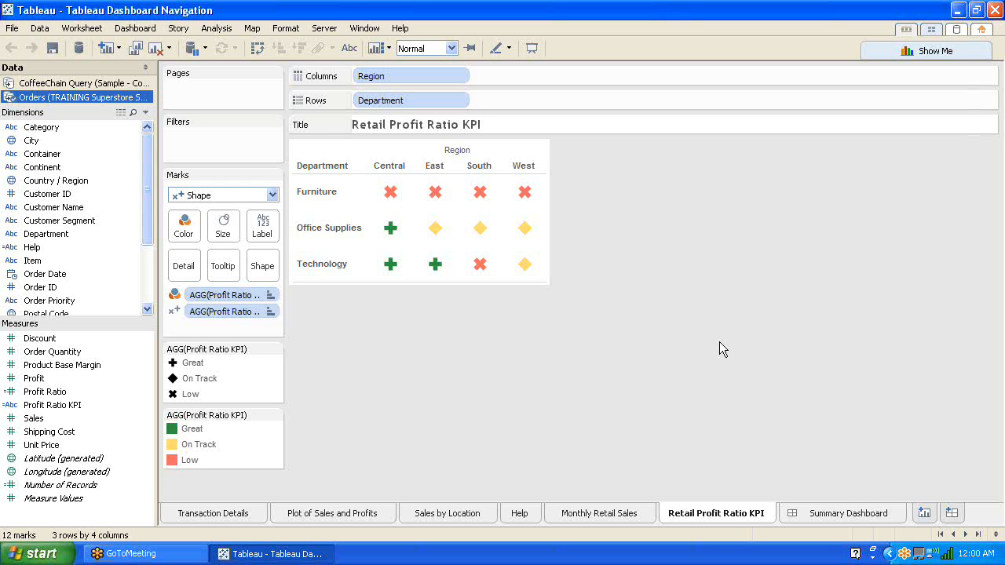
click(834, 512)
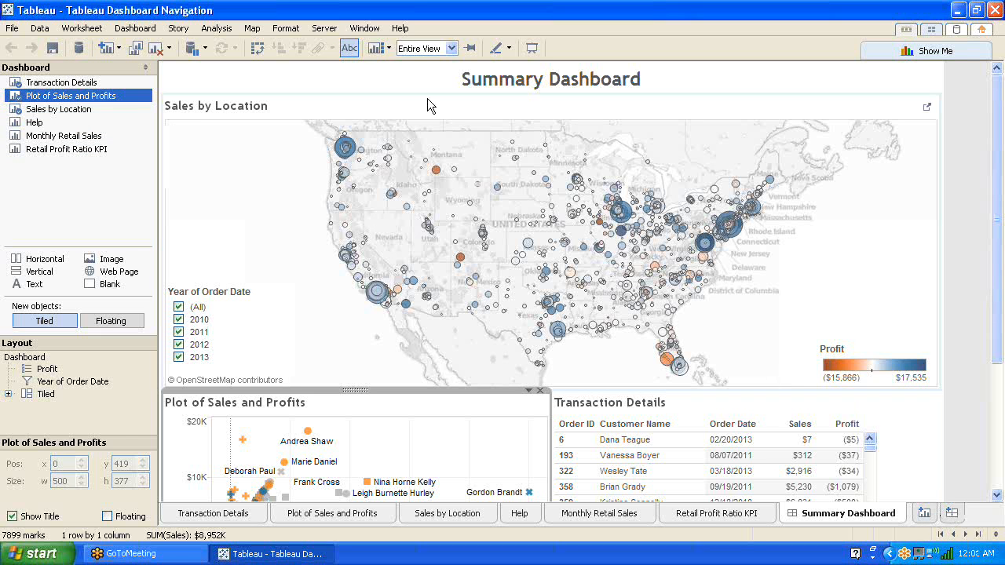
click(86, 34)
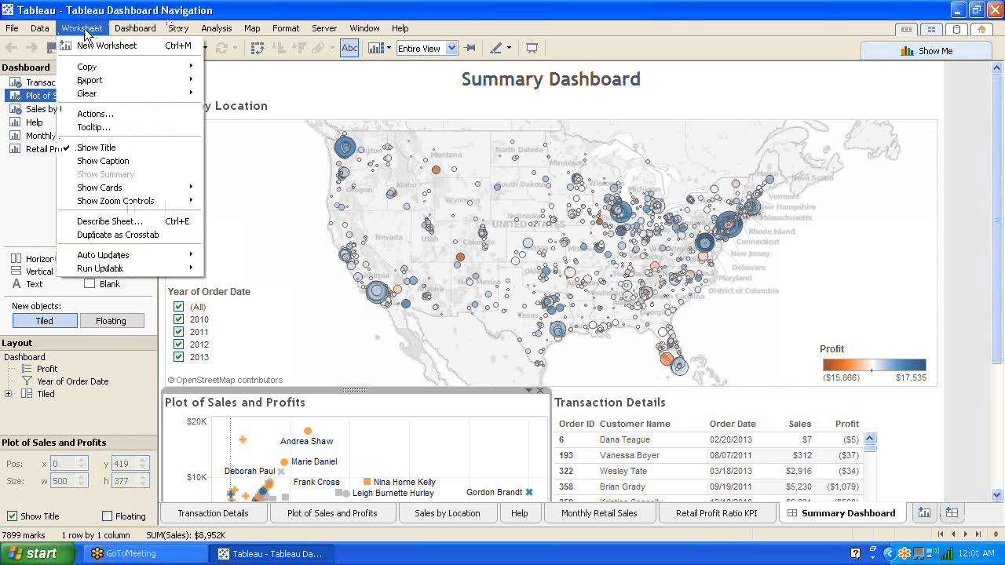
mouse_move(125, 31)
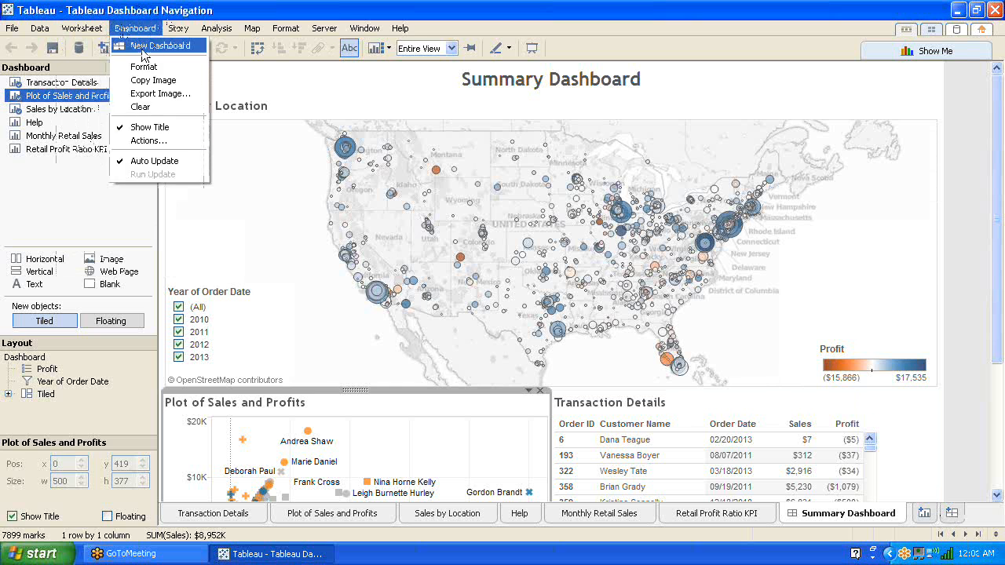
click(95, 208)
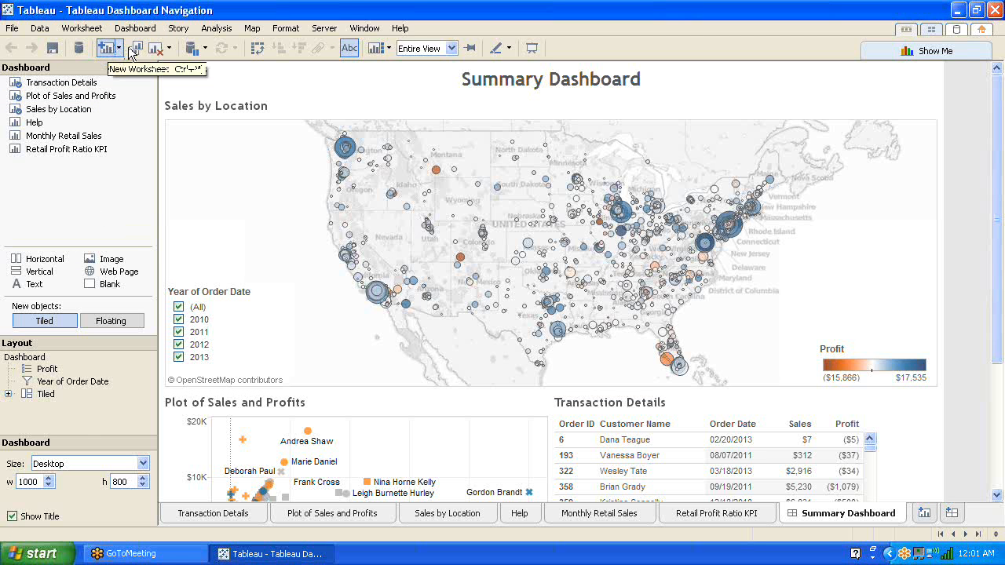
click(136, 47)
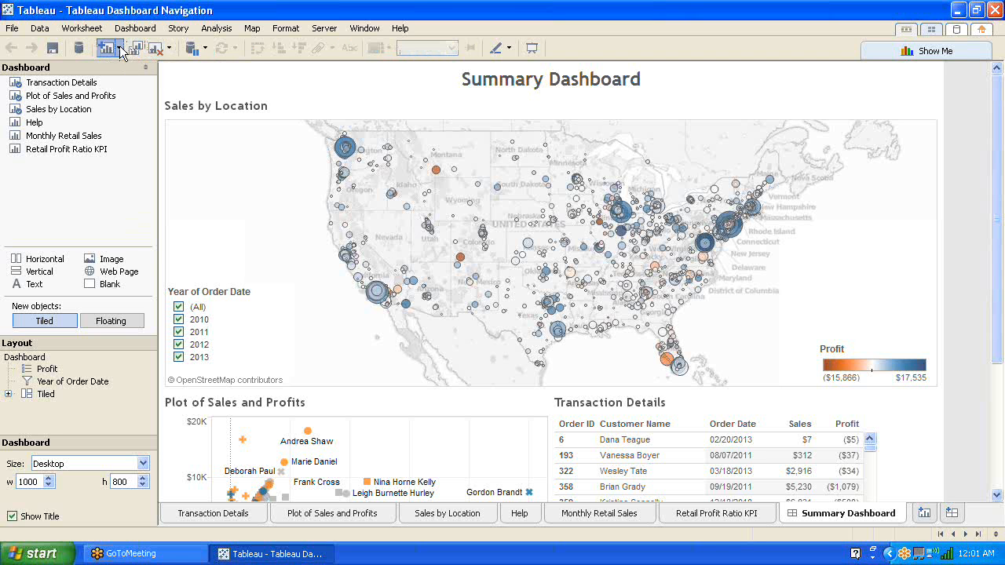
click(119, 48)
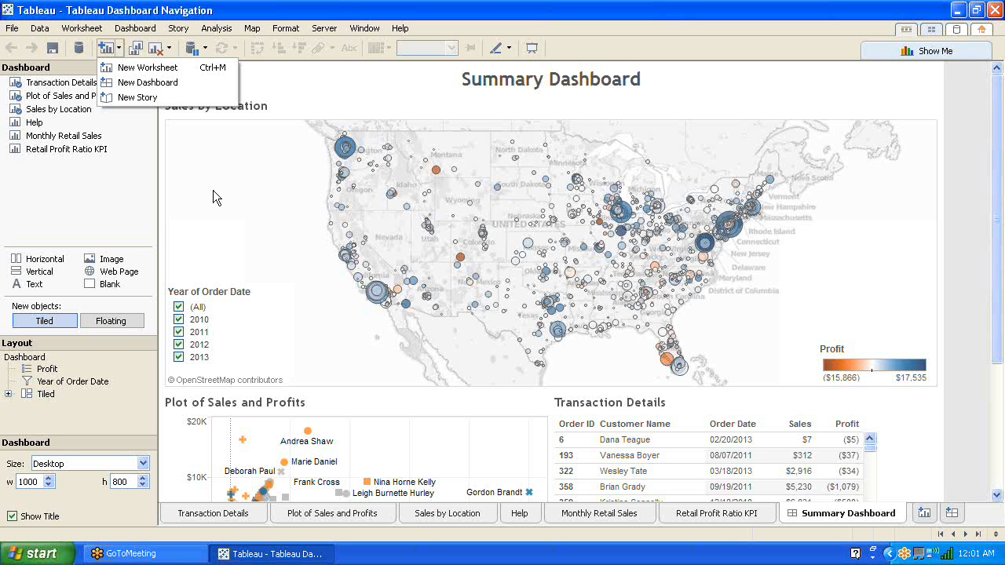
click(797, 89)
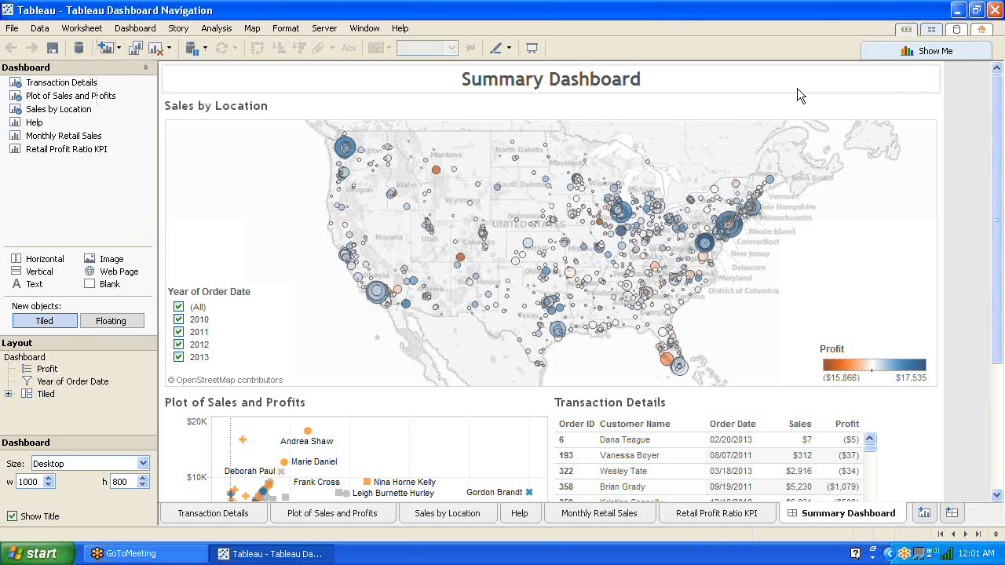
Step: Create a new dashboard in the workbook and rename it KPI Dashboard
click(952, 515)
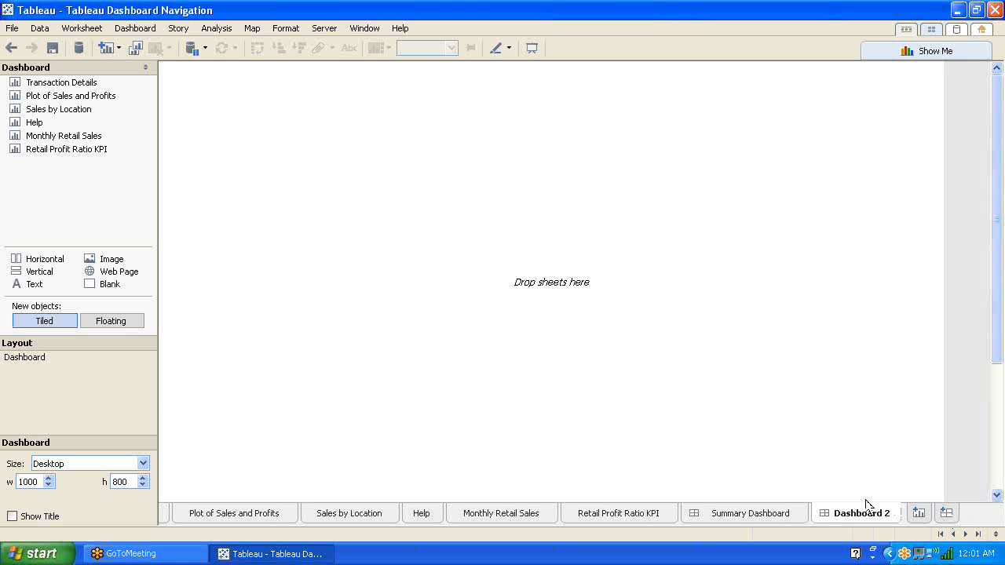
drag(872, 515, 852, 522)
double_click(861, 518)
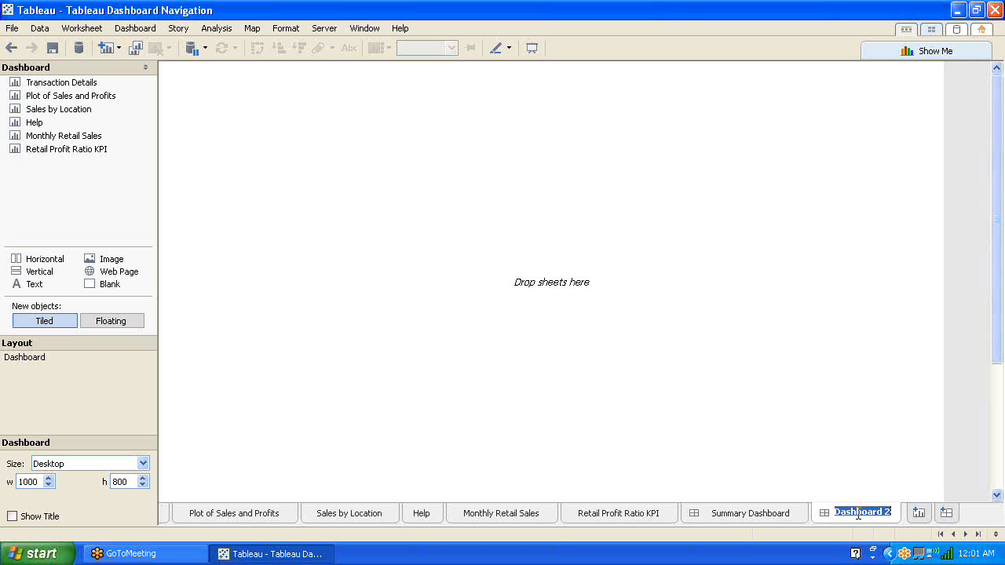
text(KPI Dash)
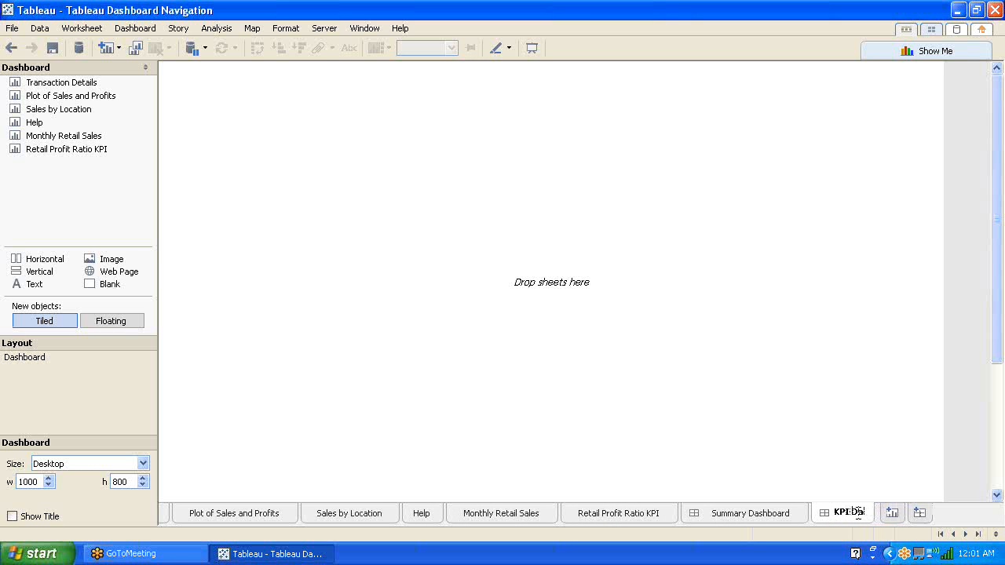
text(board)
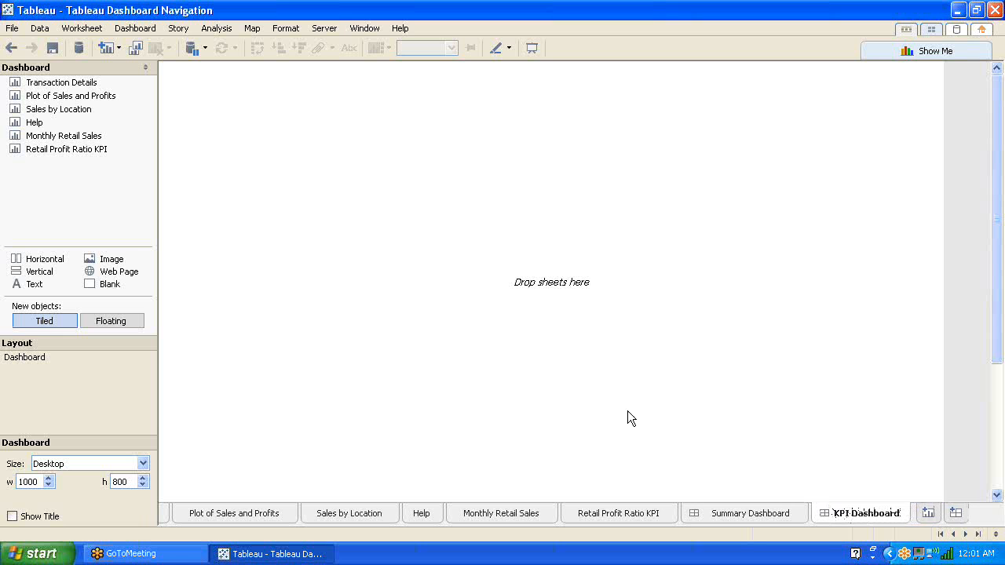
Step: Show the title on the KPI Dashboard and choose the Desktop (1000 x 800) size for it
click(131, 30)
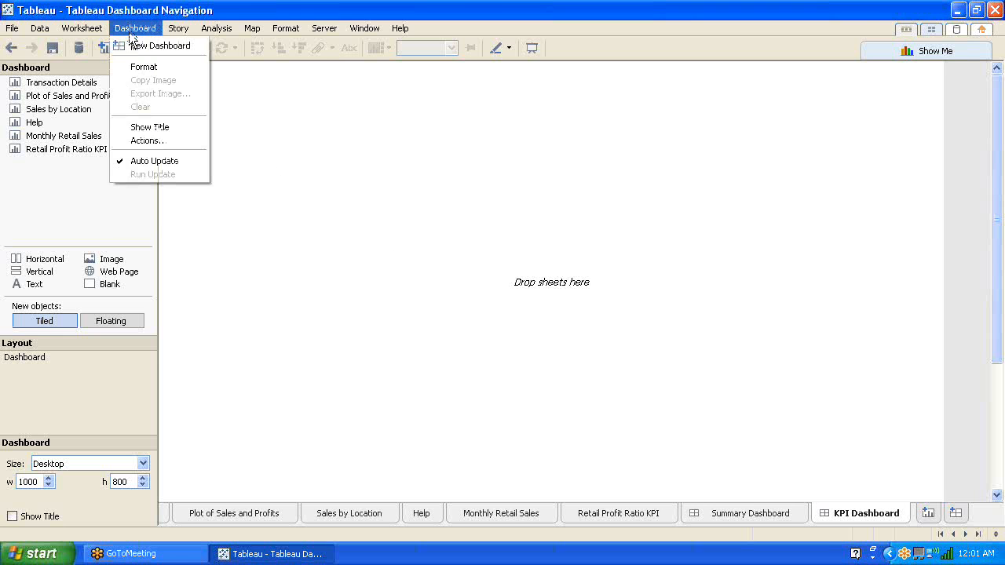
click(150, 127)
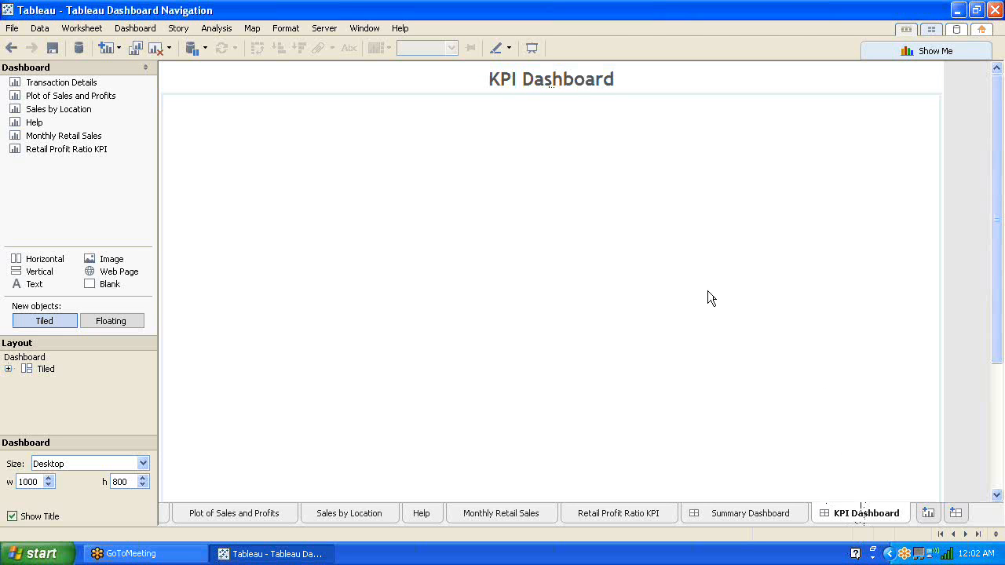
click(142, 463)
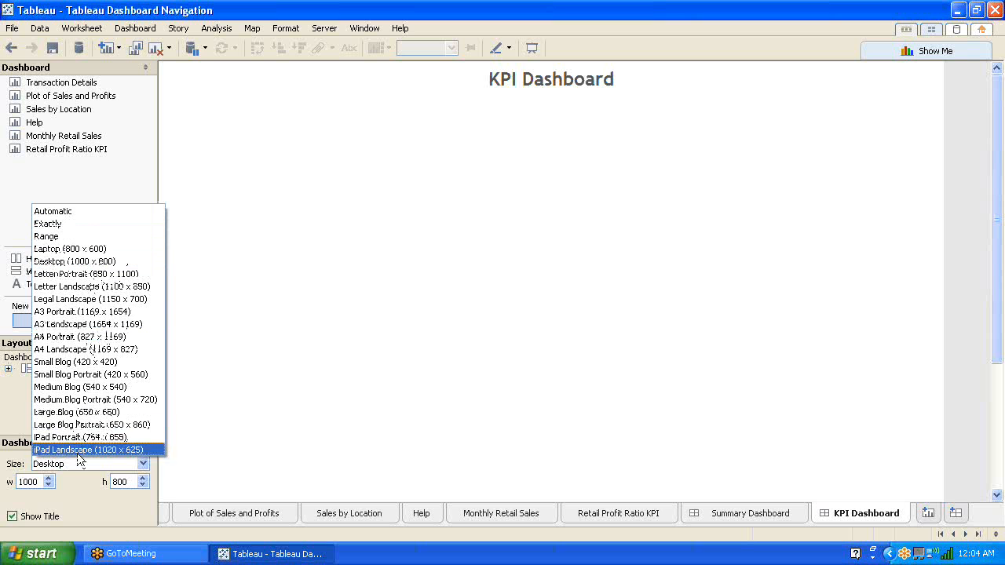
click(80, 261)
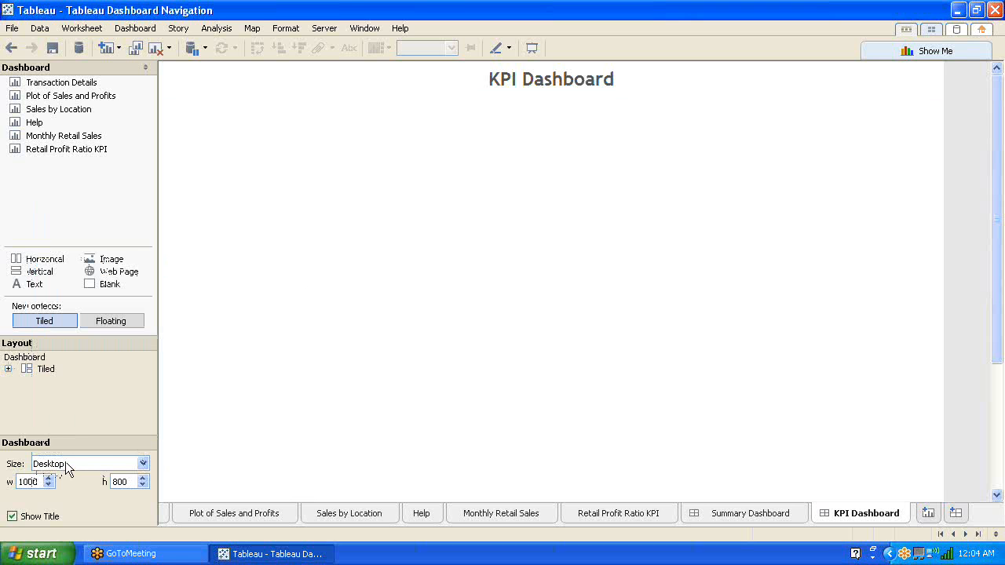
Step: Add the Retail Profit Ratio KPI sheet to the dashboard and place the Monthly Retail Sales sheet beneath it
click(285, 217)
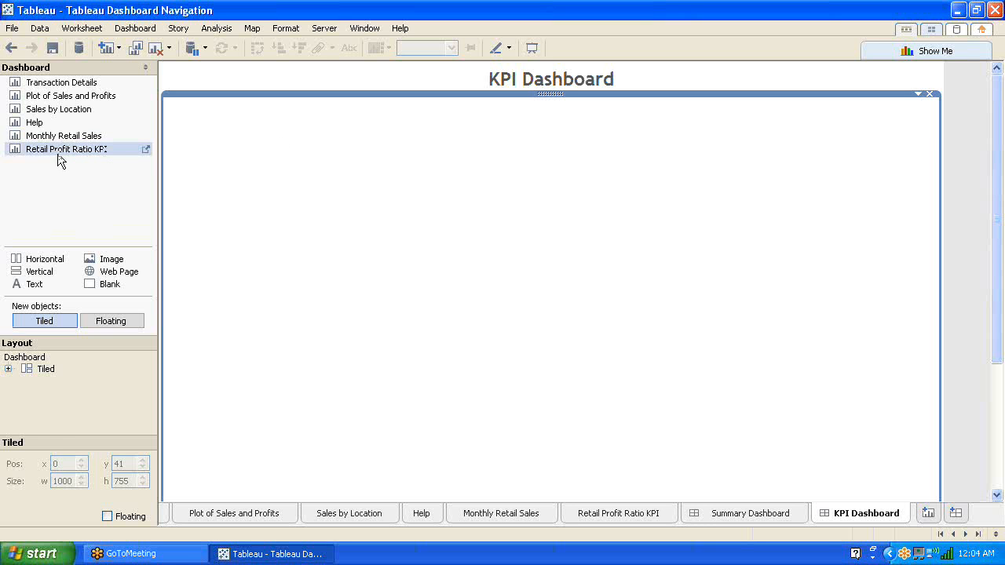
click(193, 154)
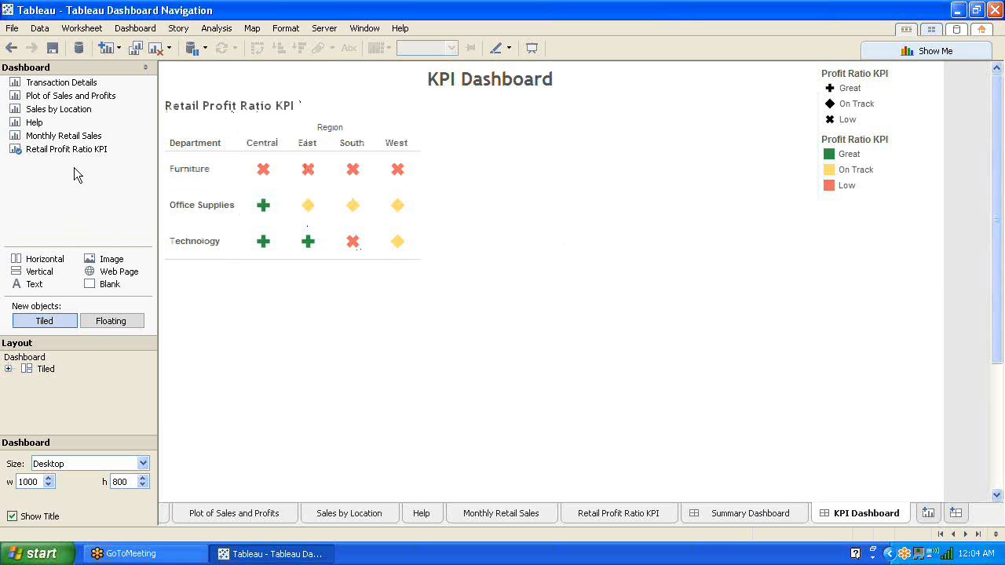
mouse_move(74, 140)
mouse_down()
mouse_move(247, 198)
mouse_move(245, 306)
mouse_move(304, 324)
mouse_move(412, 330)
mouse_move(508, 426)
mouse_move(505, 415)
mouse_up()
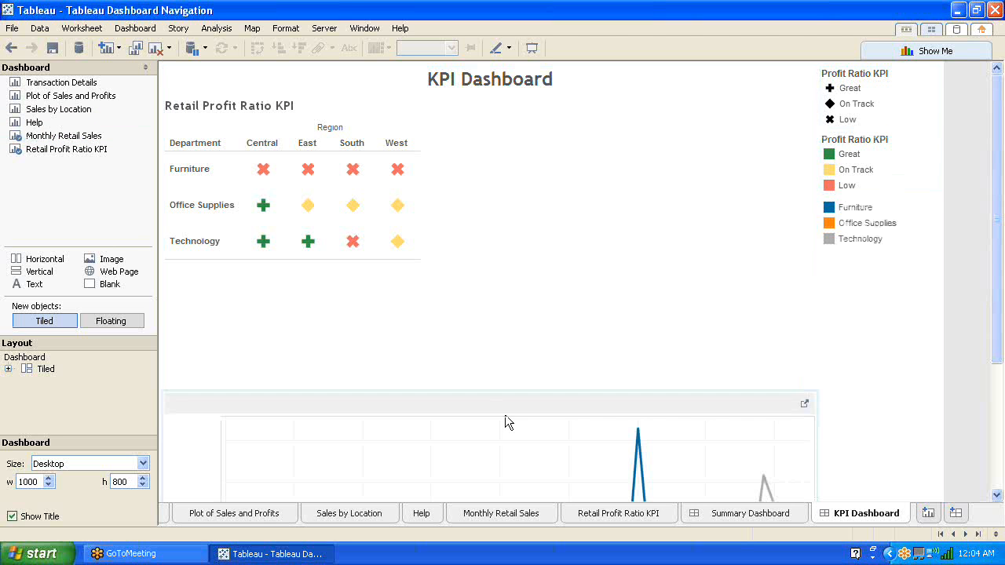
Step: Reduce the height of the Retail Profit Ratio KPI view so that Monthly Retail Sales starts just below its table
click(431, 315)
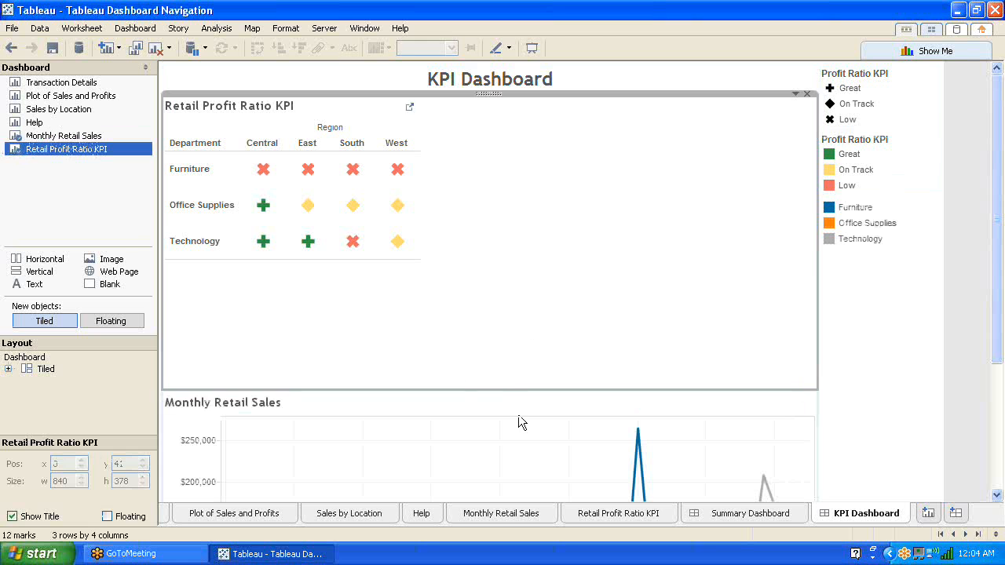
drag(509, 391, 508, 300)
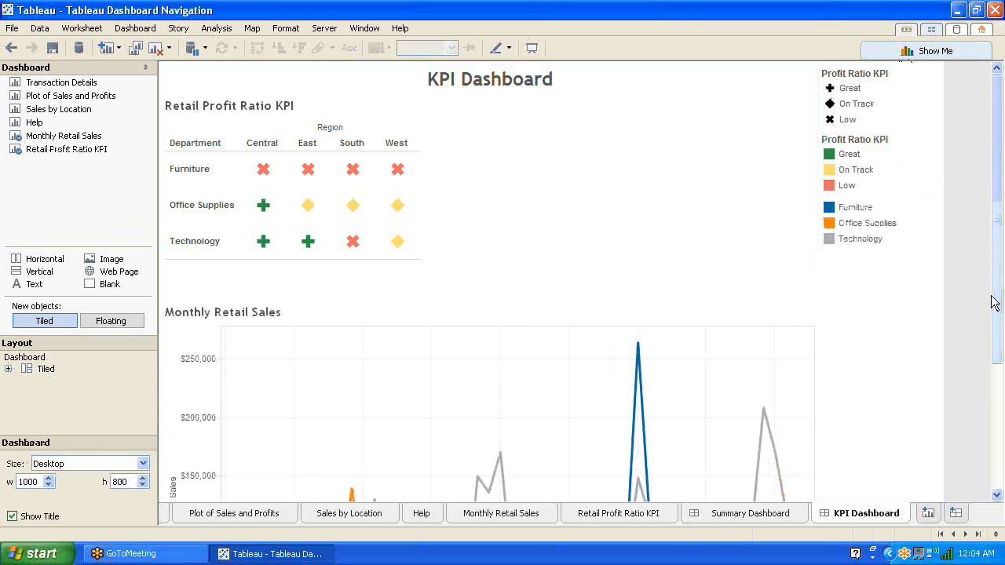
scroll(991, 302, down, 4)
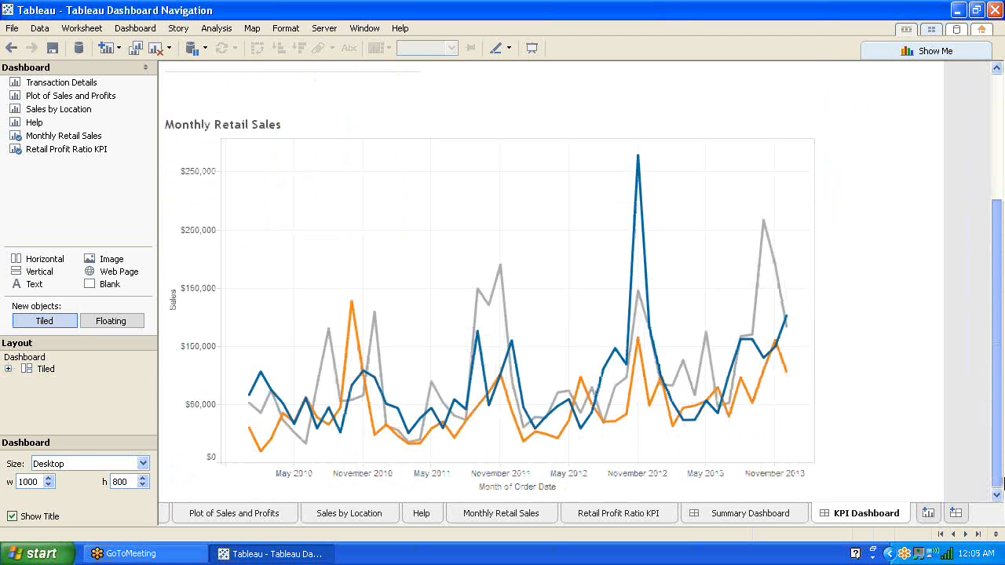
scroll(1001, 380, up, 3)
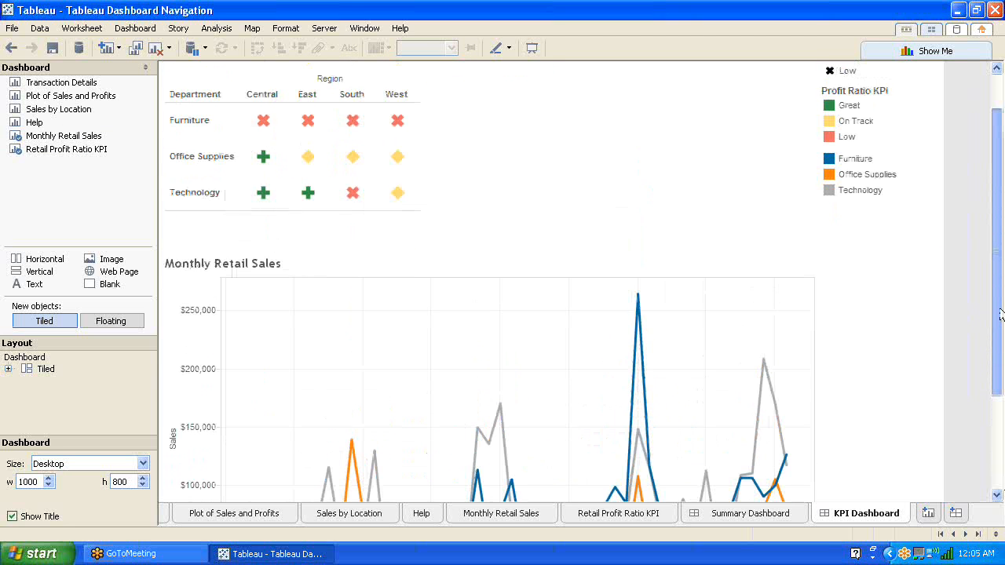
scroll(1001, 314, up, 1)
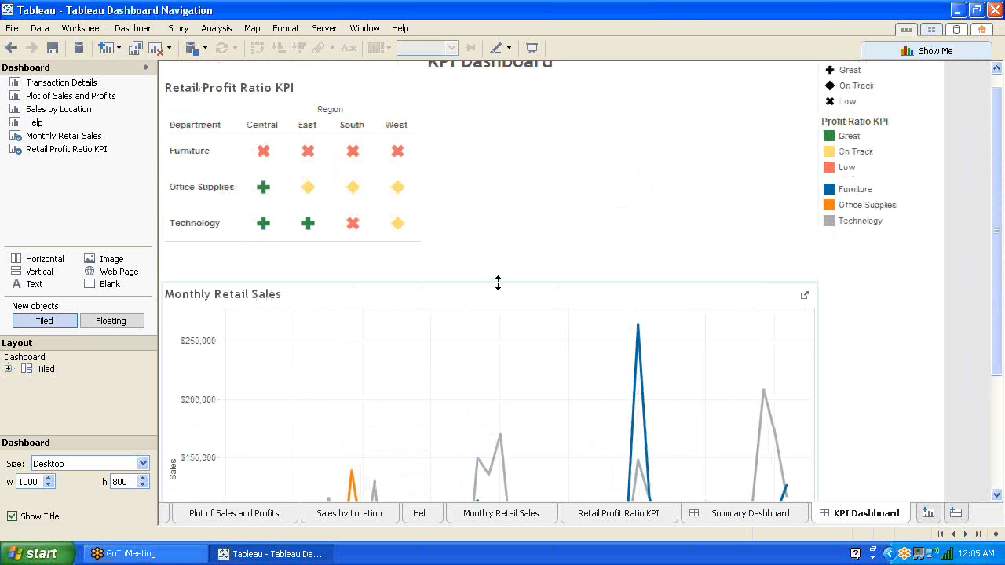
click(474, 233)
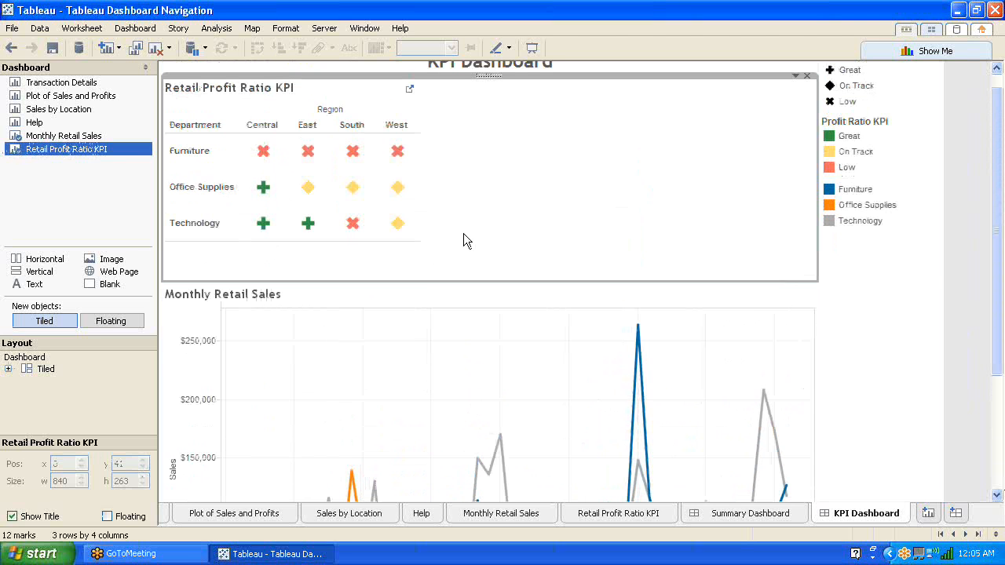
drag(460, 267, 460, 258)
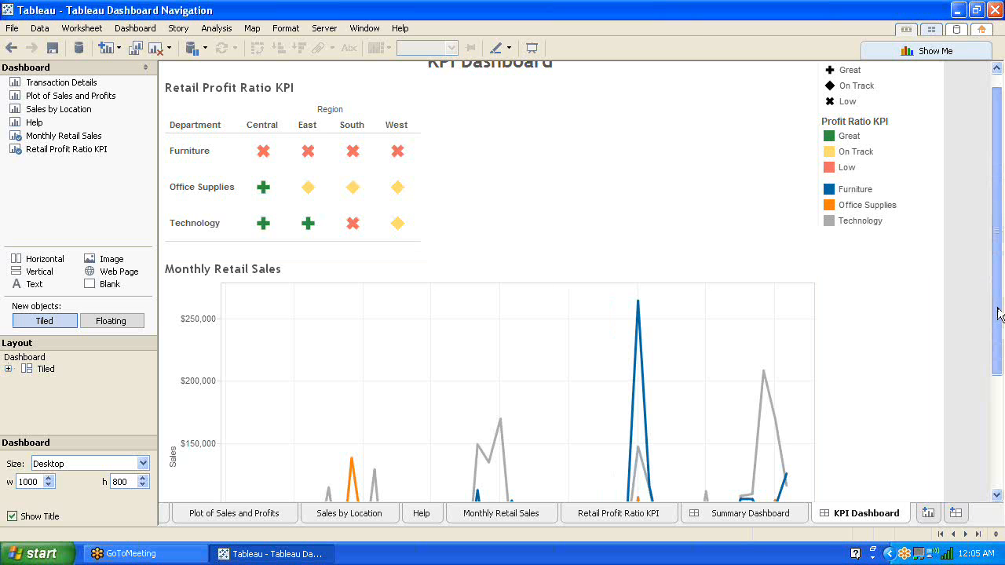
Step: Preview the KPI Dashboard in presentation mode and return to the editing view
scroll(999, 318, down, 2)
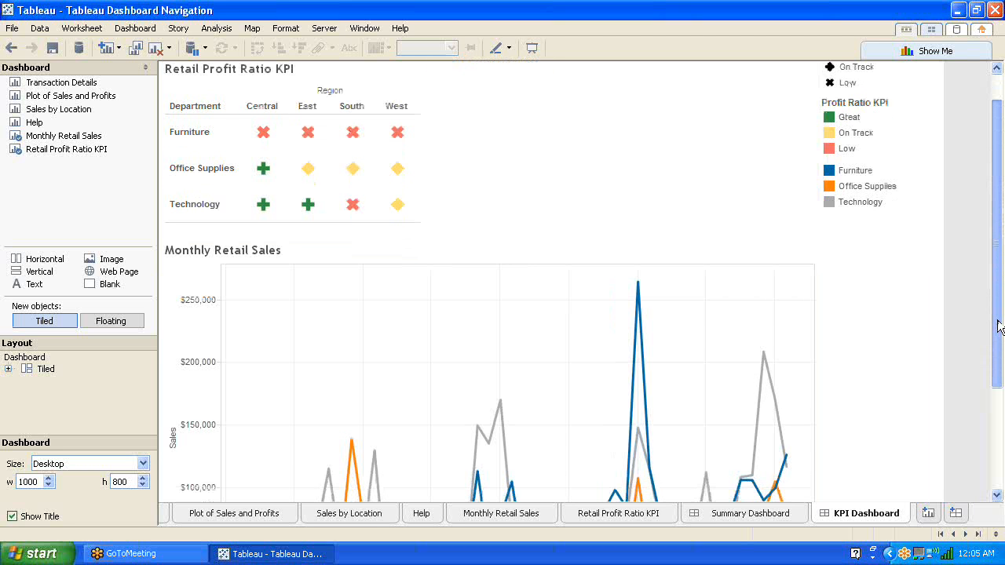
drag(999, 382, 991, 236)
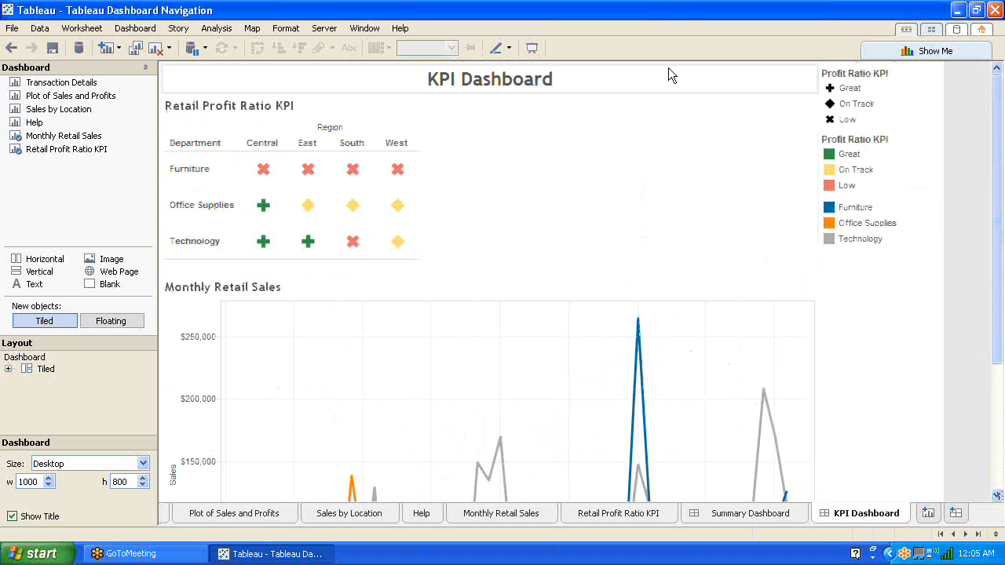
click(533, 47)
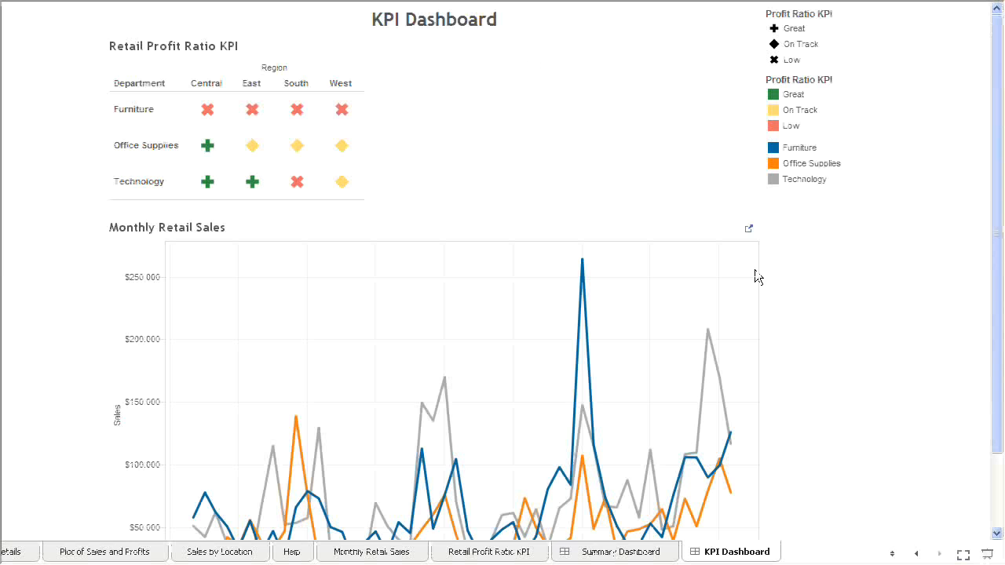
drag(995, 263, 995, 208)
key(Escape)
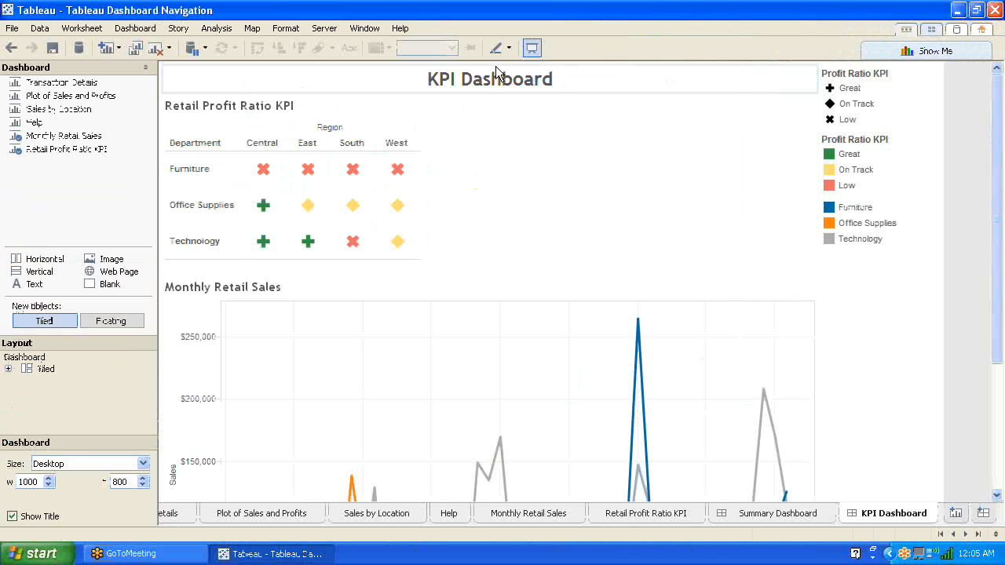
click(375, 125)
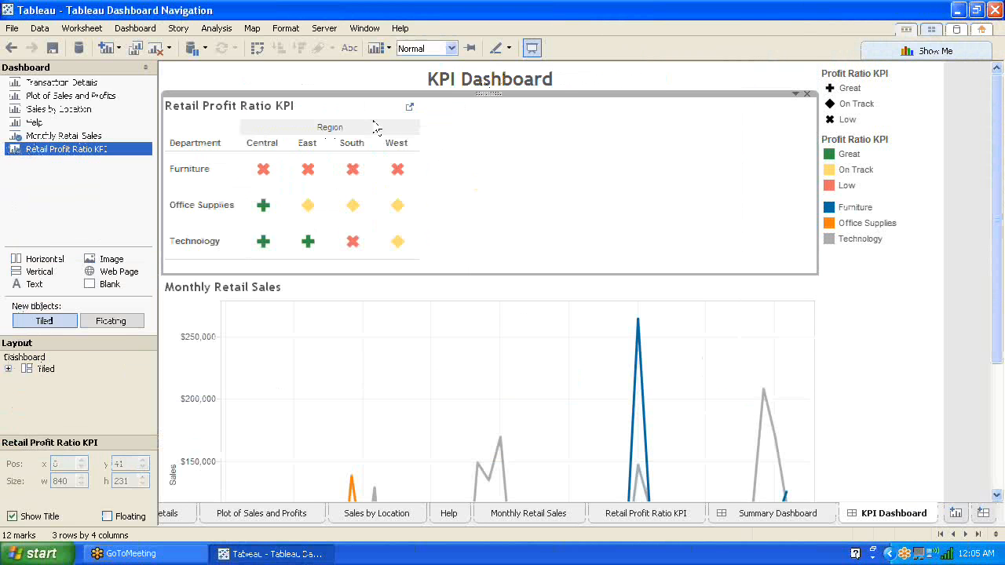
click(795, 95)
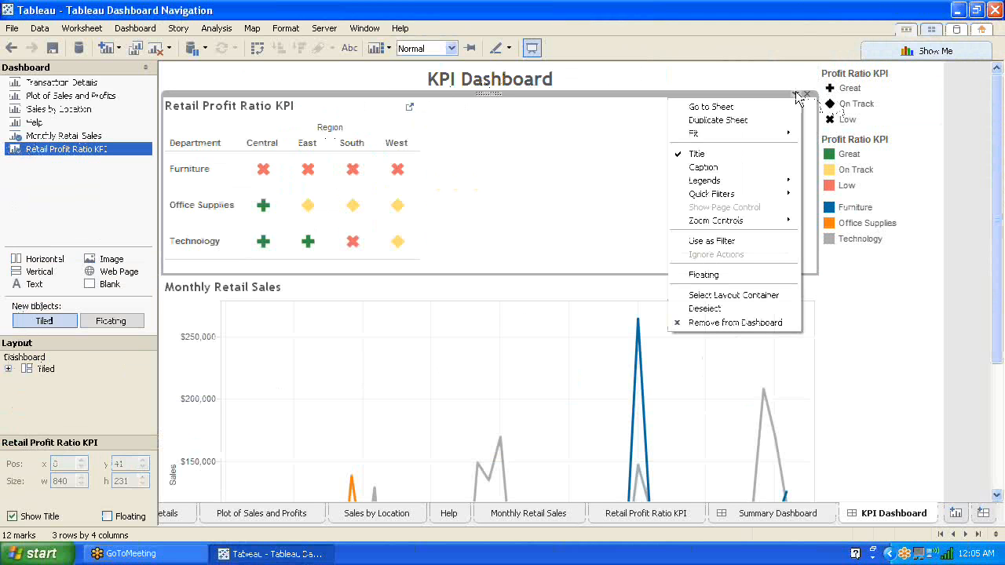
click(868, 223)
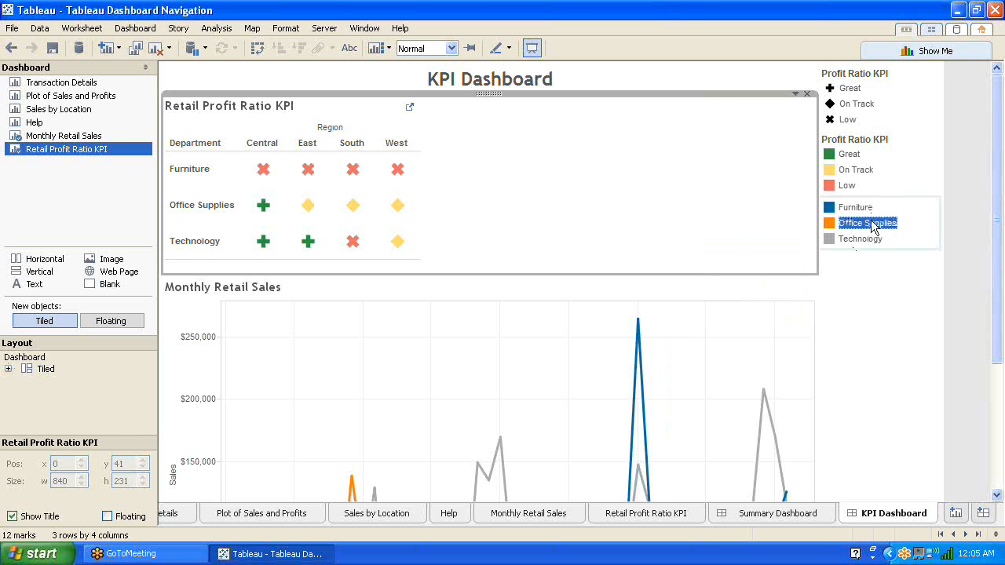
click(868, 334)
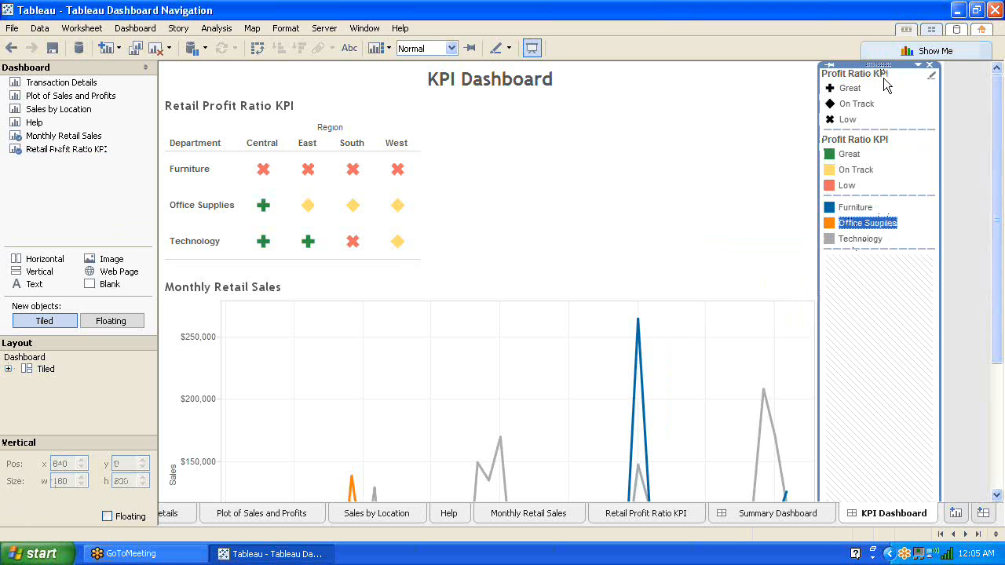
click(929, 65)
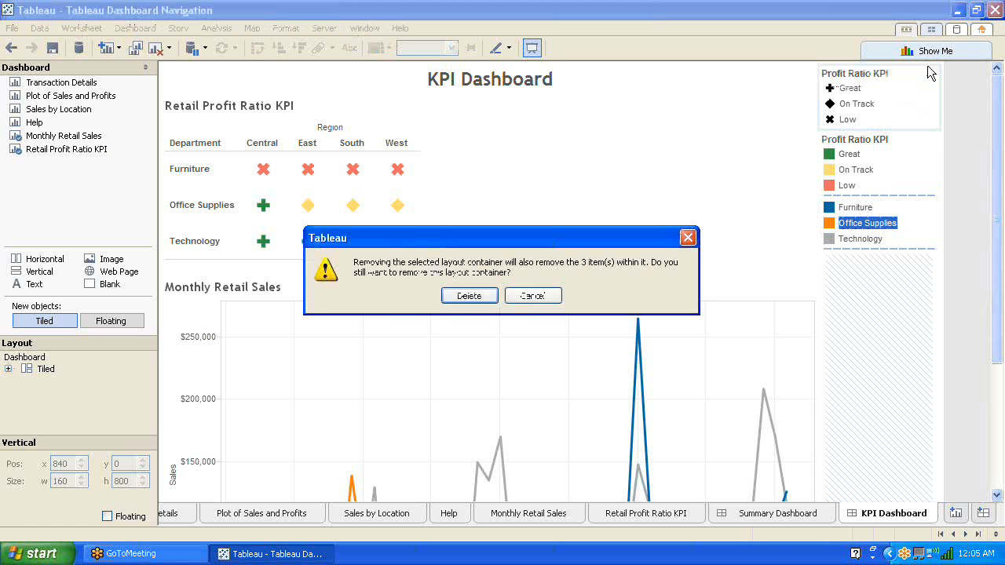
click(533, 293)
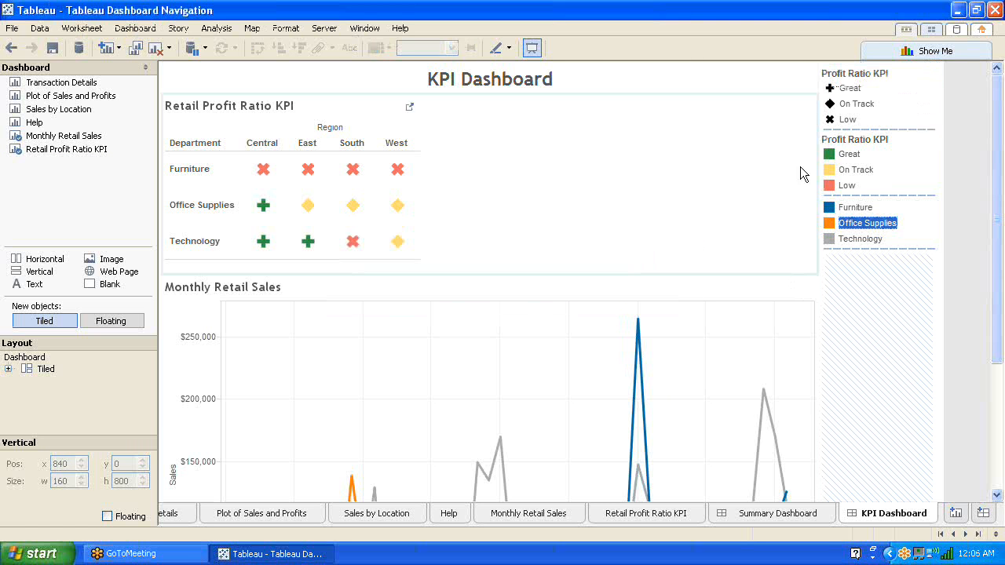
Step: Remove both Profit Ratio KPI legends, the shape one and the color one, from the dashboard
click(860, 120)
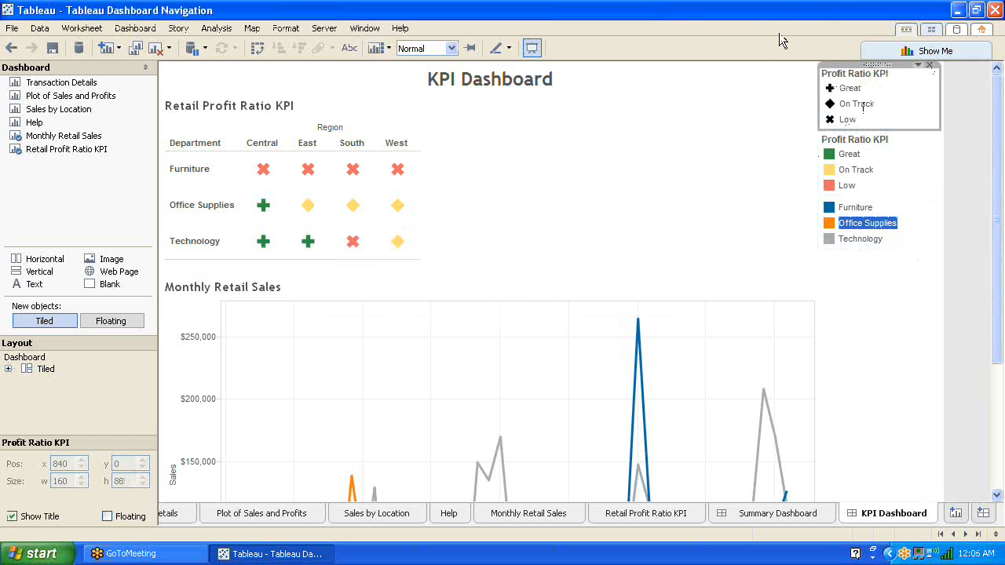
click(918, 65)
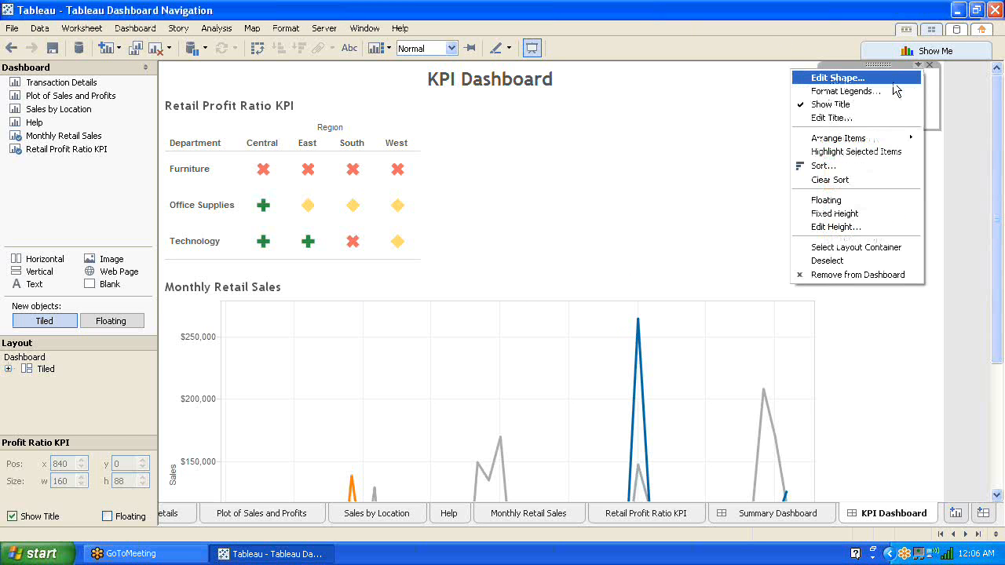
click(830, 275)
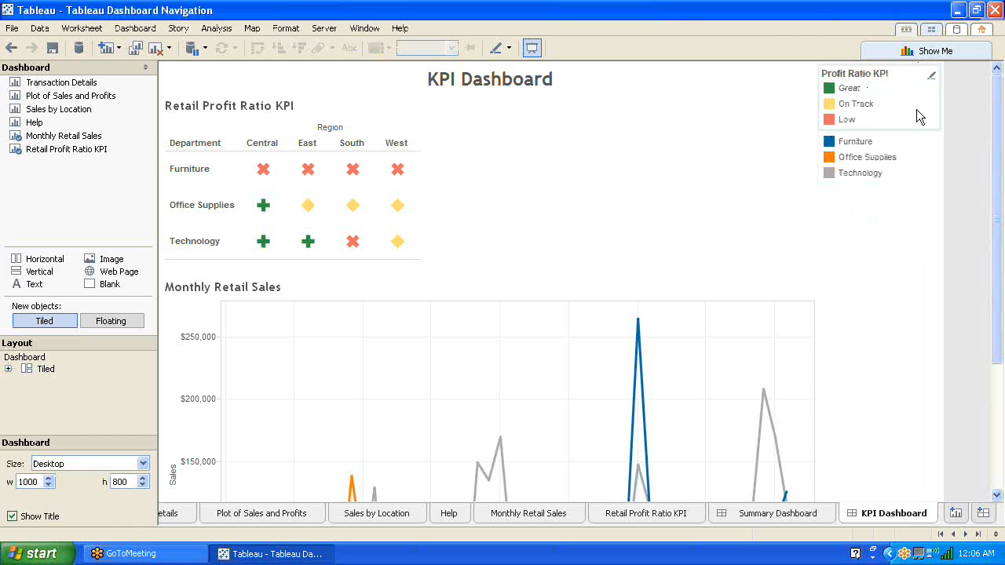
click(909, 79)
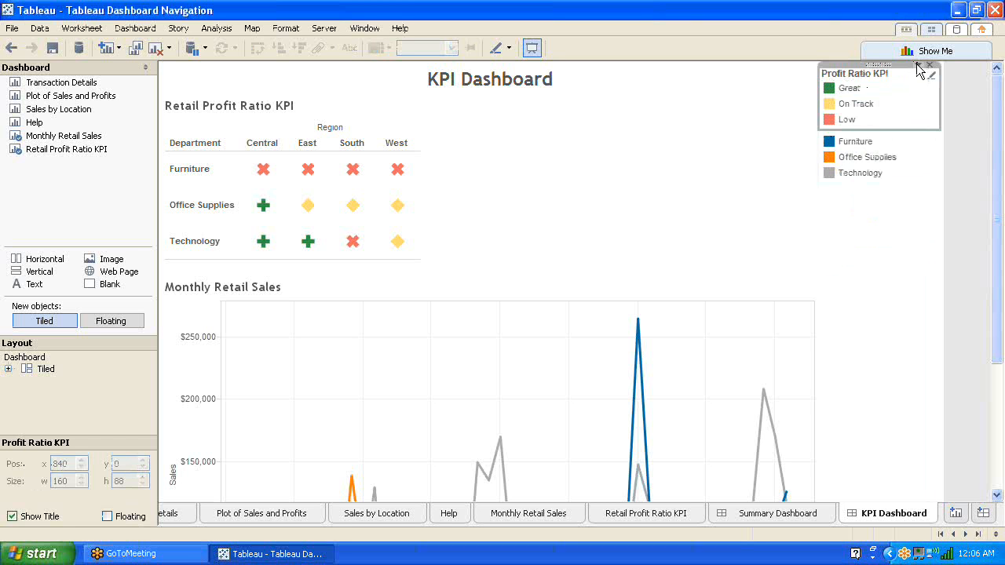
click(918, 64)
click(830, 275)
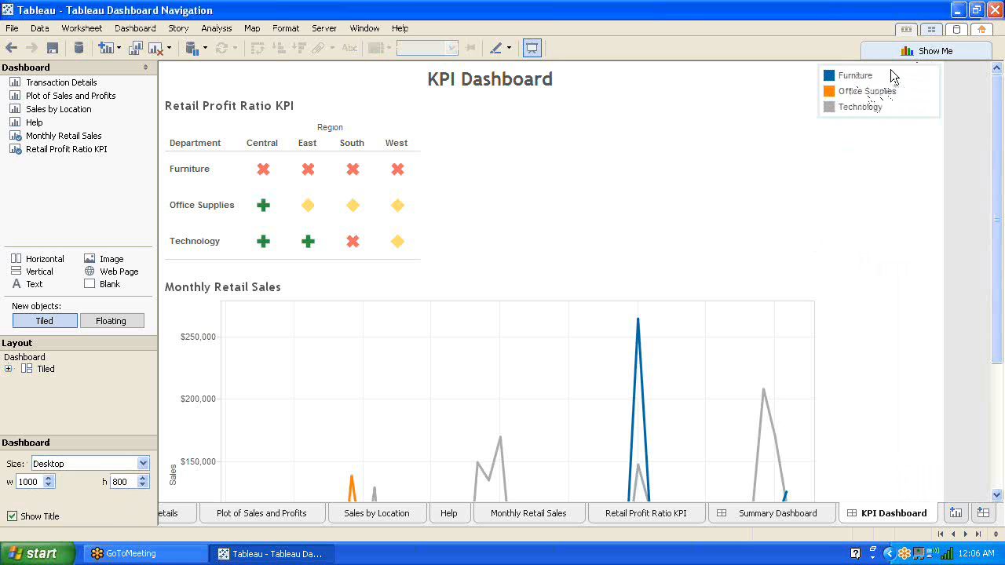
Step: Make the Department color legend floating and place it in the blank area beside the Retail Profit Ratio KPI table, at about x 594, y 57
click(901, 72)
click(918, 65)
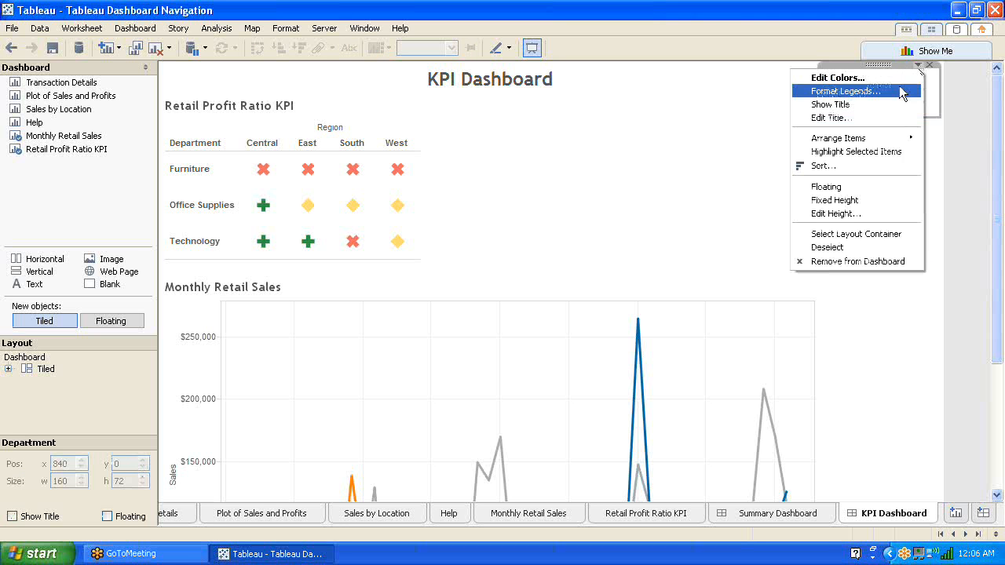
click(833, 188)
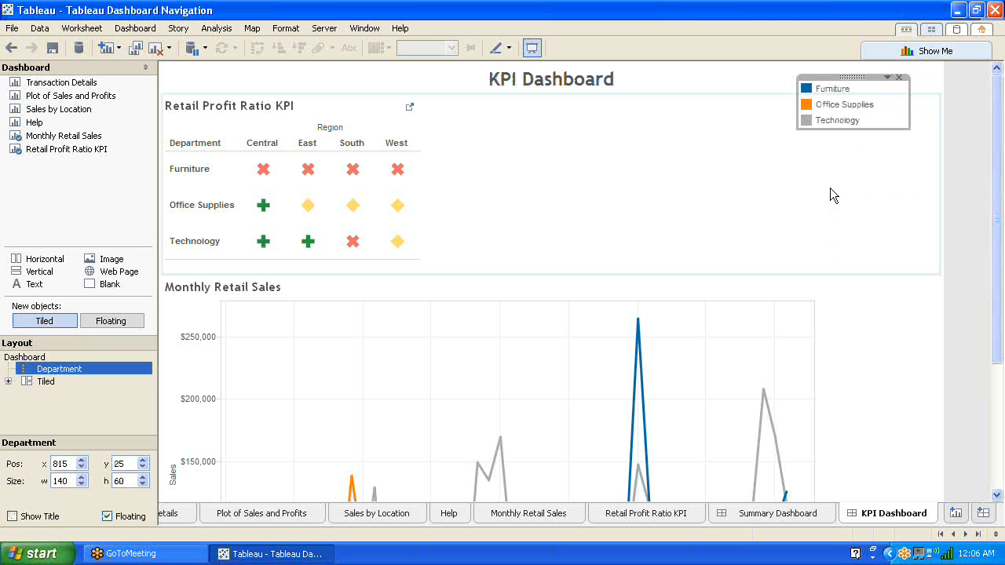
drag(851, 78, 680, 95)
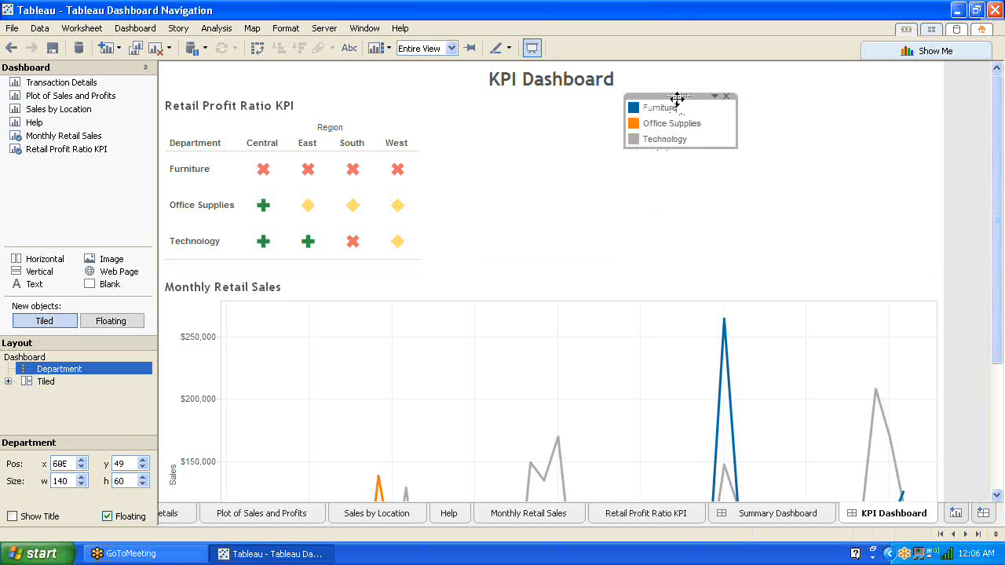
drag(679, 99, 679, 106)
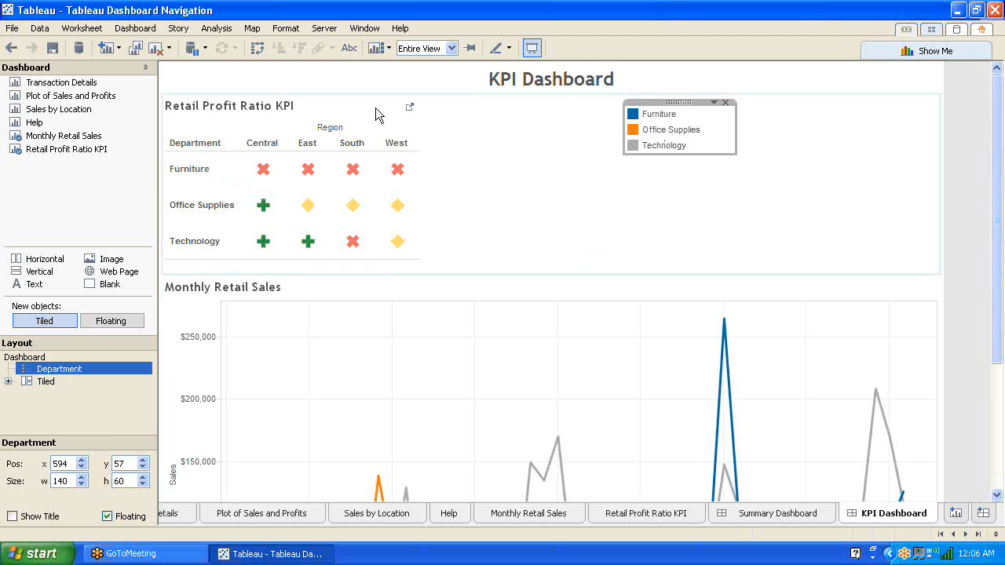
Step: Add a highlight action to the KPI Dashboard and name it Highlight Department
click(139, 28)
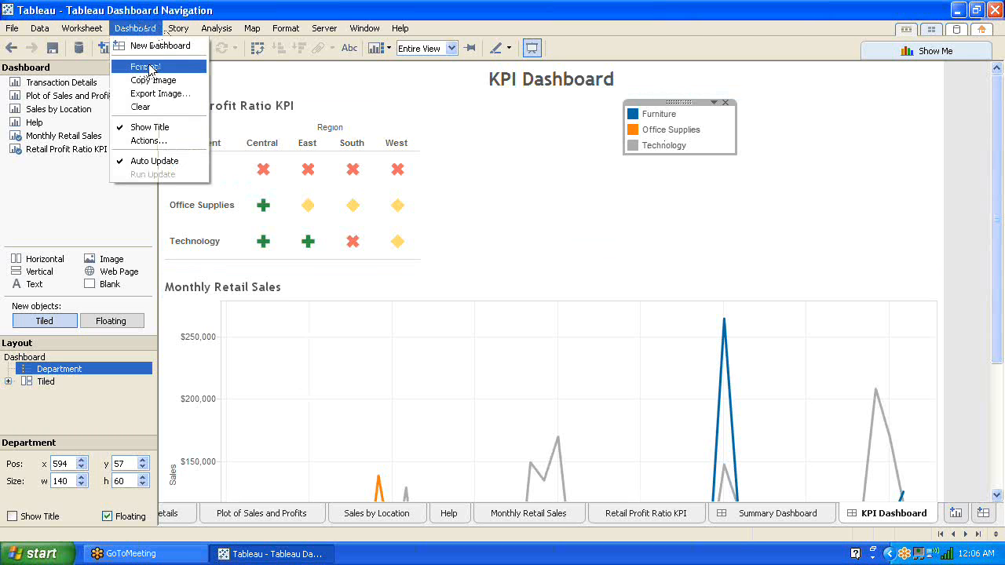
click(156, 145)
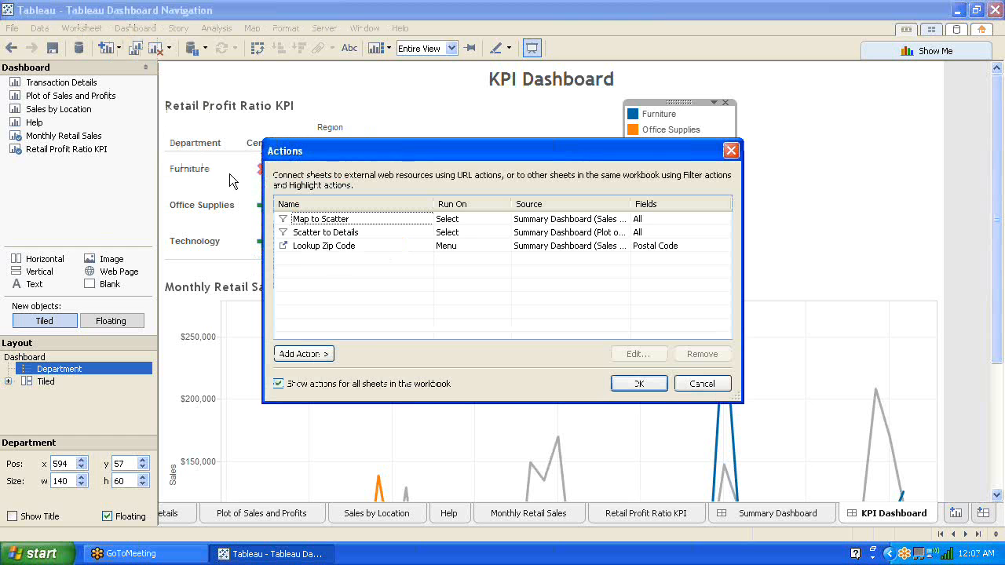
click(305, 359)
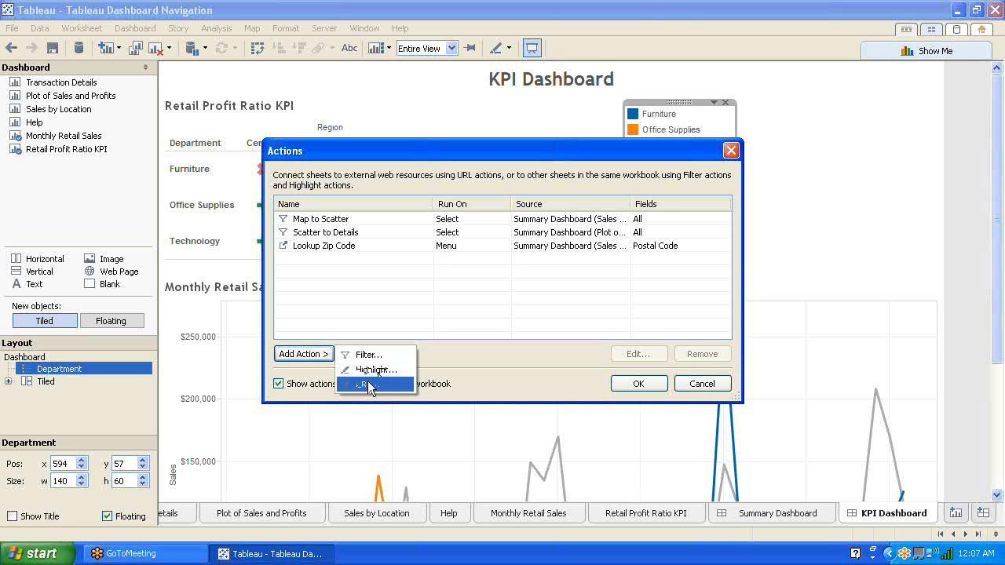
click(377, 370)
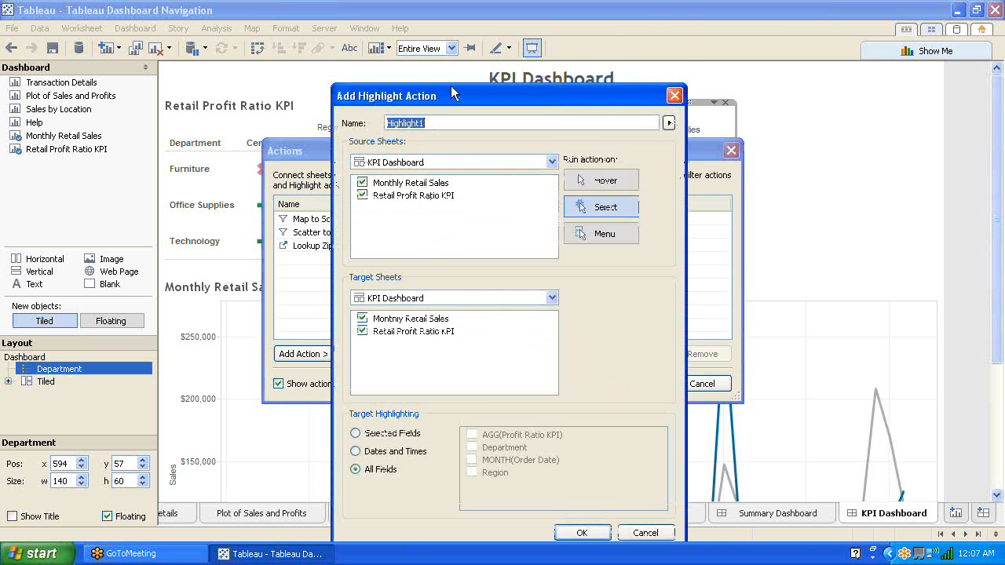
drag(451, 85, 427, 31)
click(416, 64)
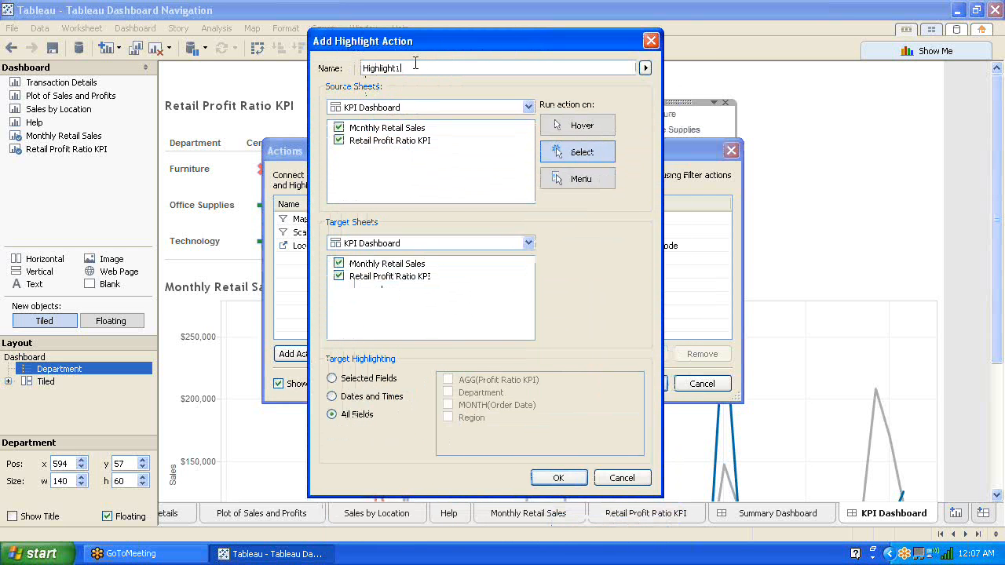
drag(407, 69, 298, 95)
text(Highlig)
text(ht )
text(Depts)
text(tment)
Step: Run the Highlight Department action on Hover, limit its target highlighting to the Department field, and save the dashboard actions
click(582, 126)
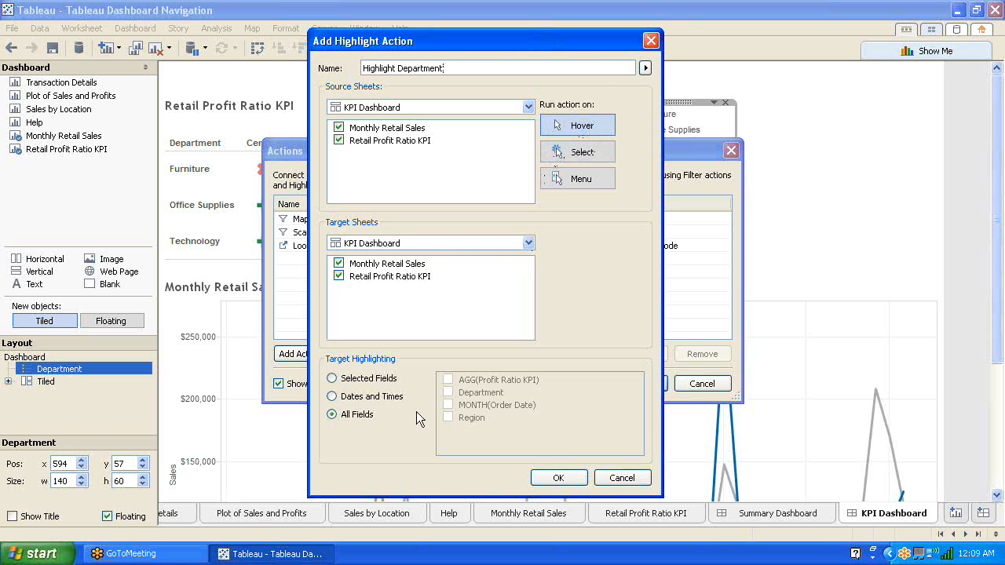
click(333, 380)
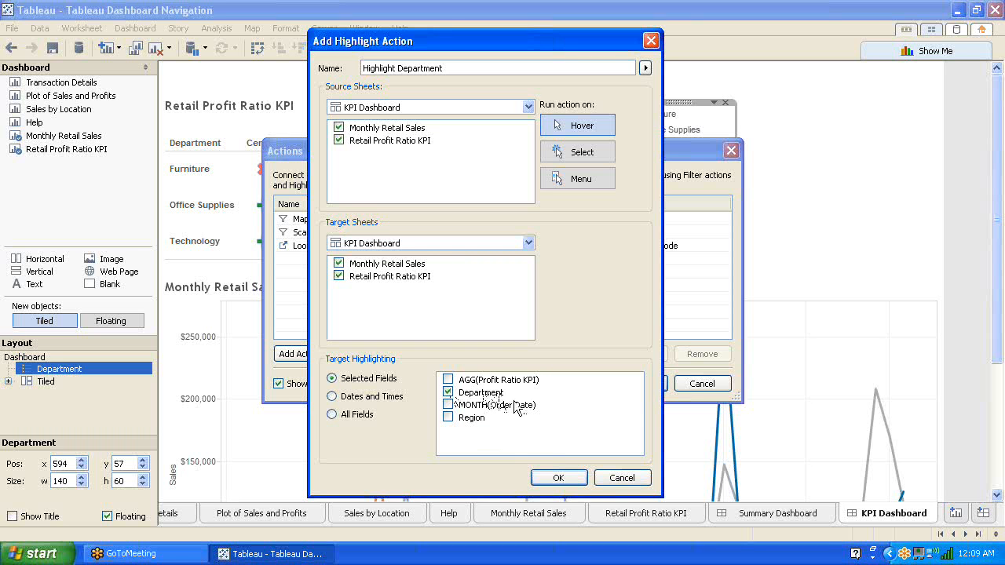
click(559, 478)
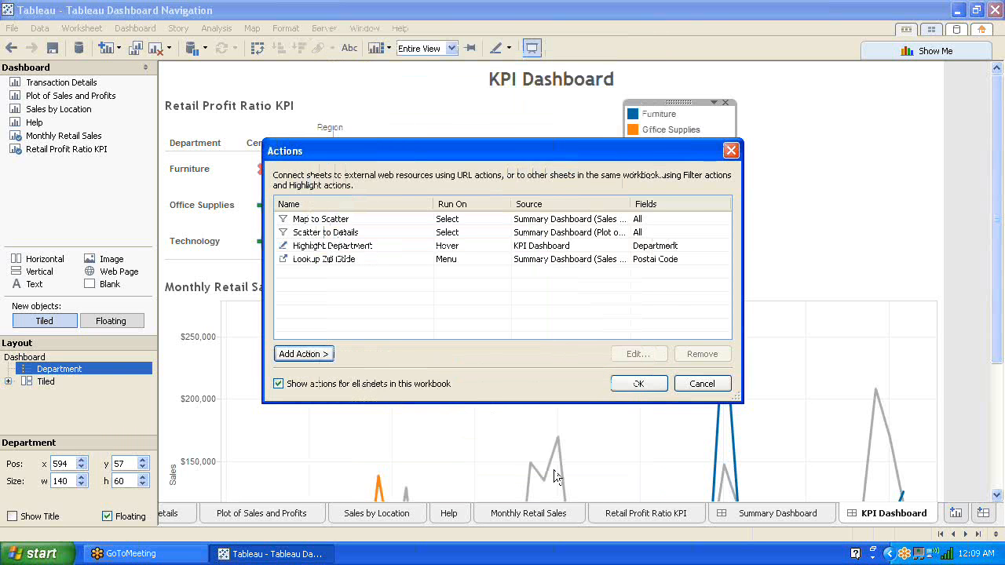
click(641, 384)
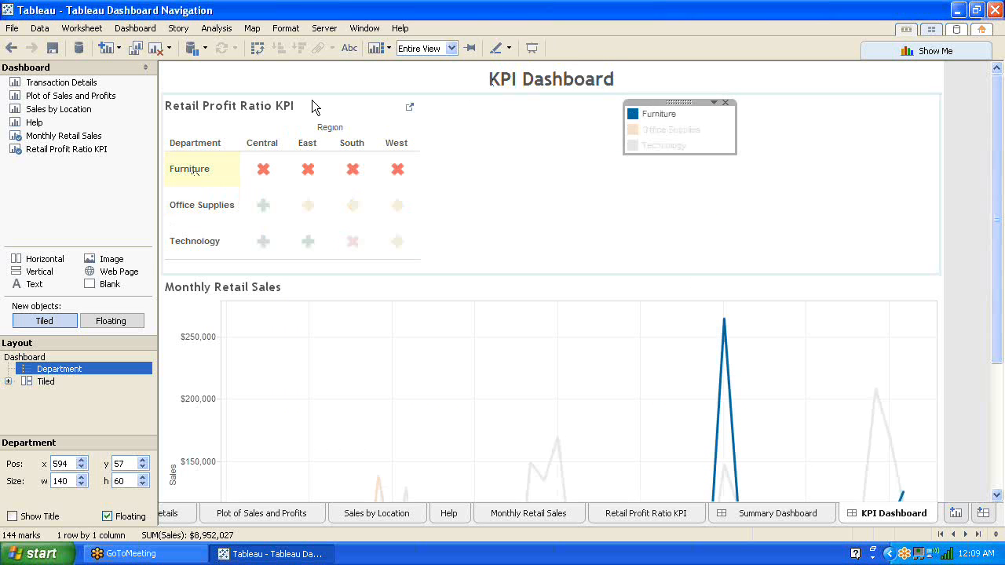
Step: Test the highlight action in presentation mode on the Furniture, Office Supplies and Technology departments, and return to the editing view
click(531, 49)
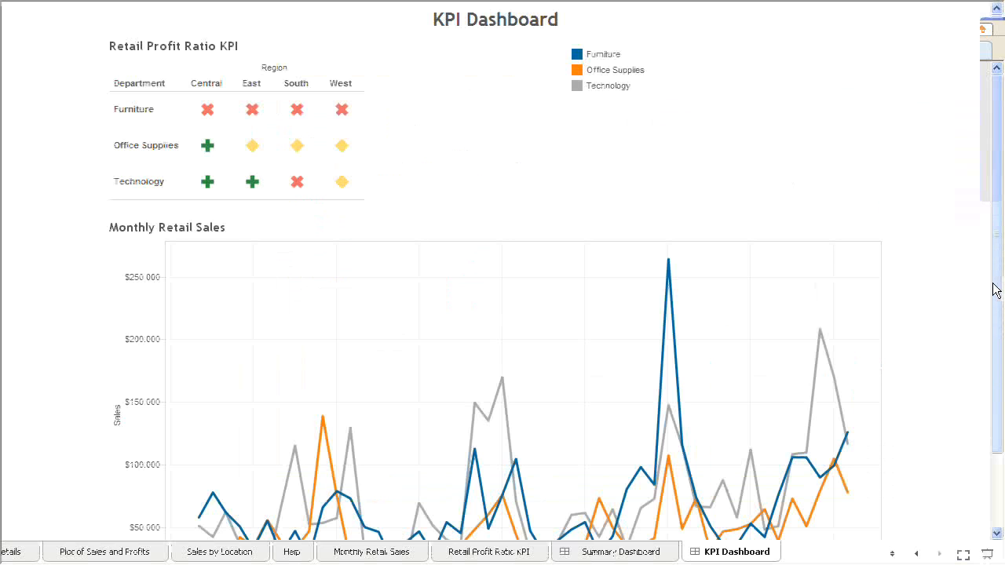
drag(993, 285, 994, 310)
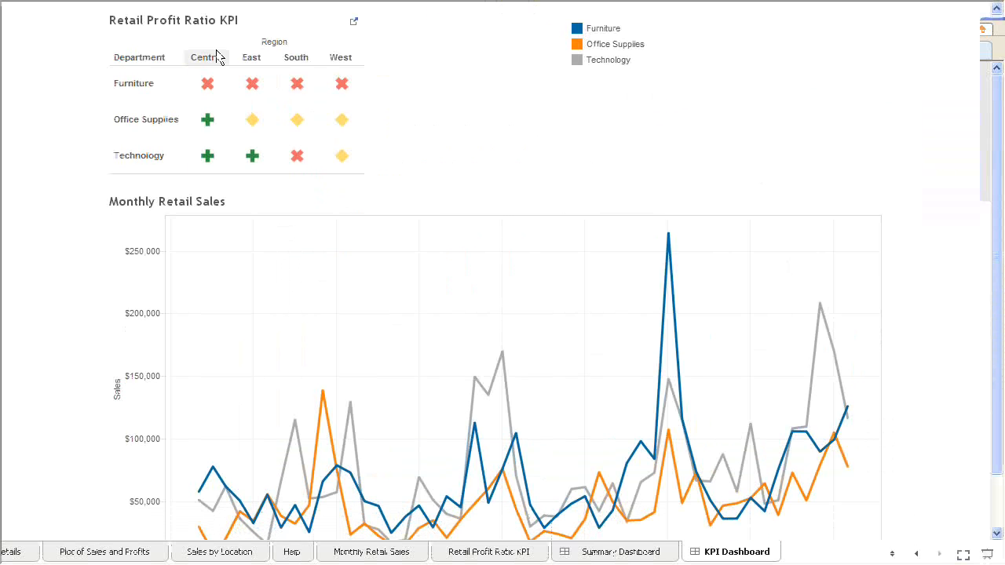
click(137, 91)
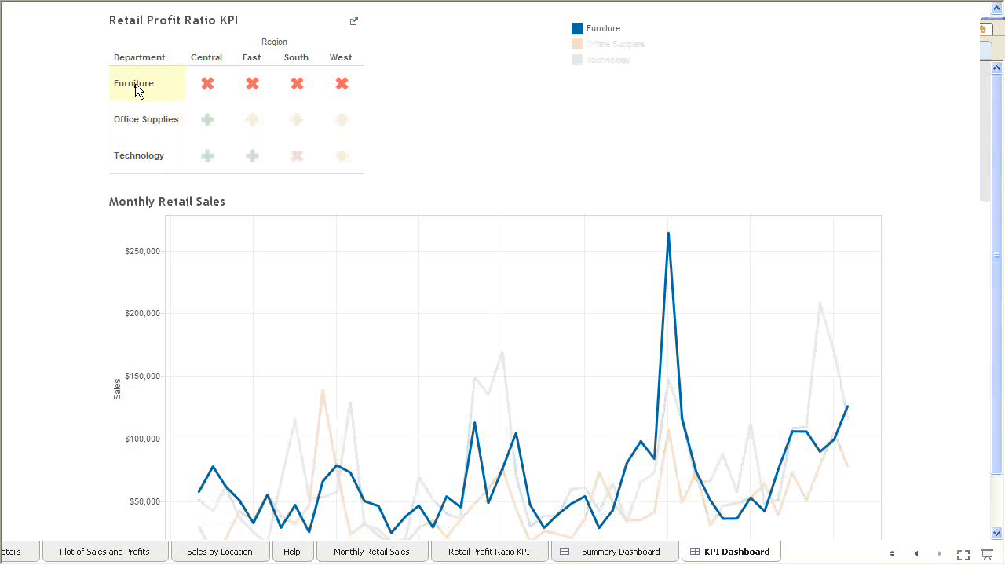
click(136, 122)
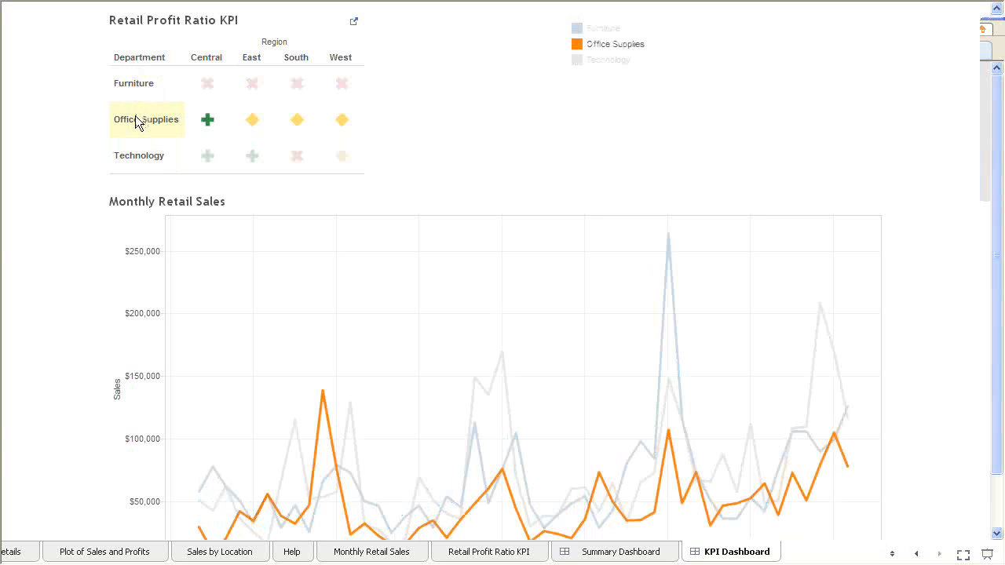
click(136, 157)
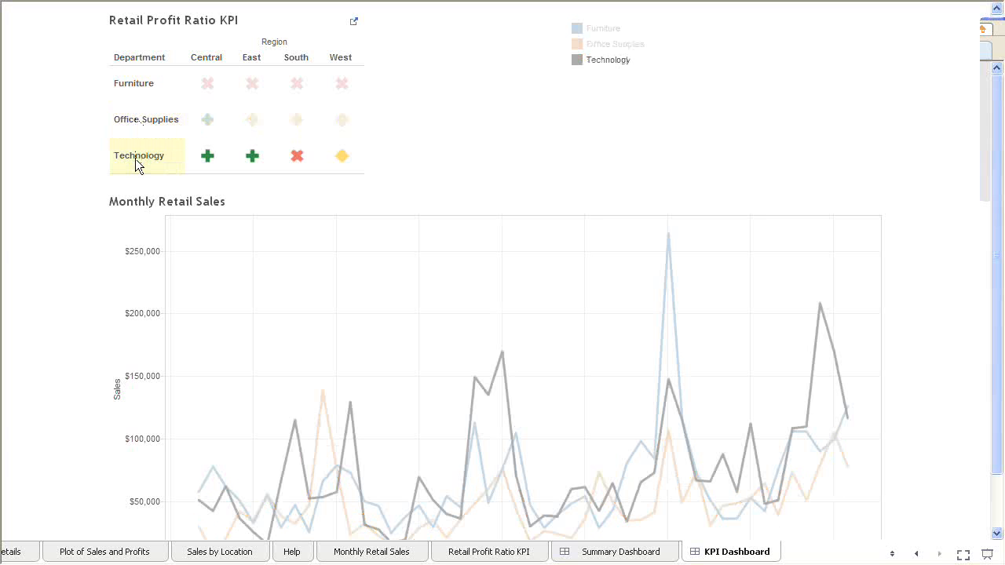
click(136, 157)
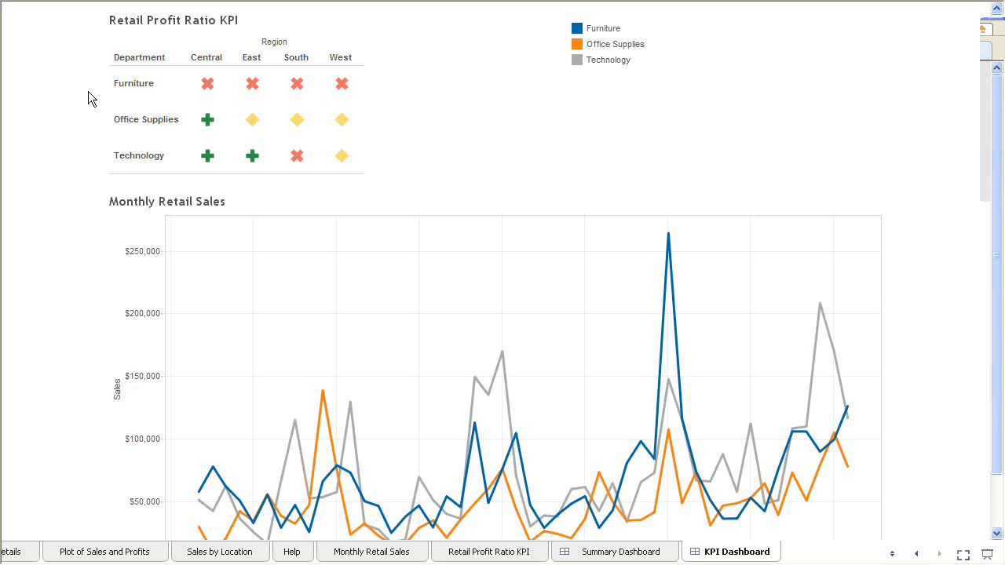
click(135, 91)
key(Escape)
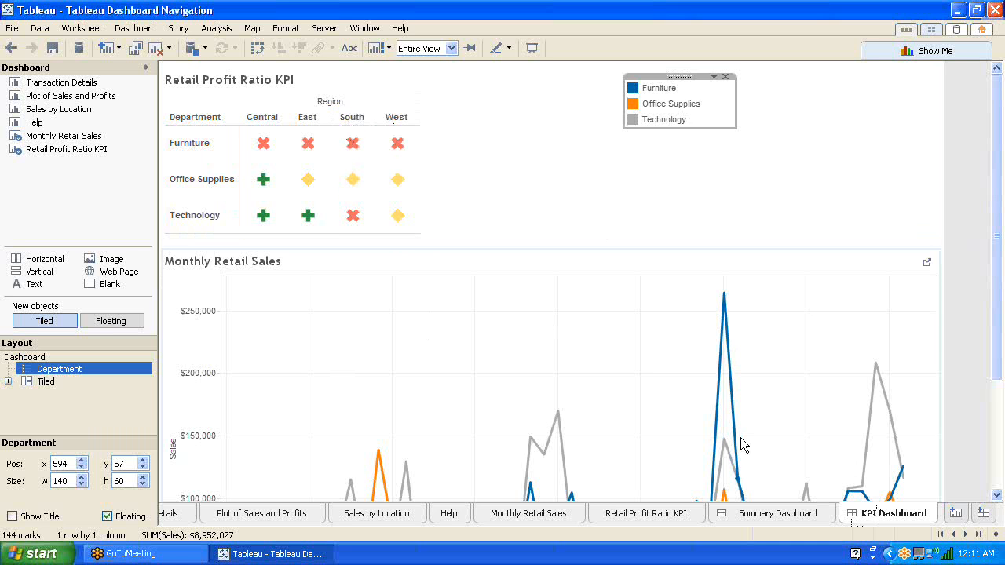
Step: Create a new worksheet and name it Filter by Region/Market
mouse_move(740, 437)
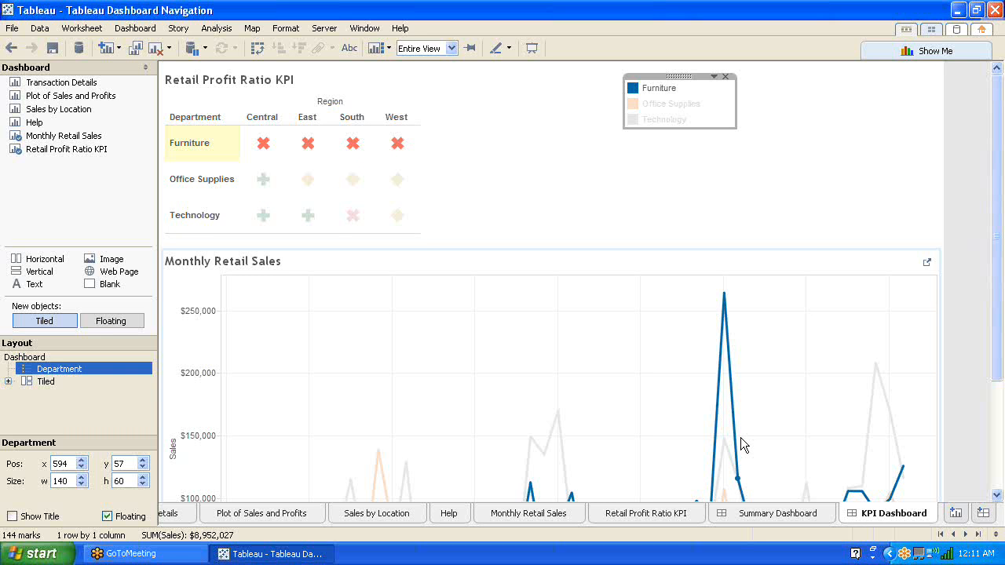
click(956, 514)
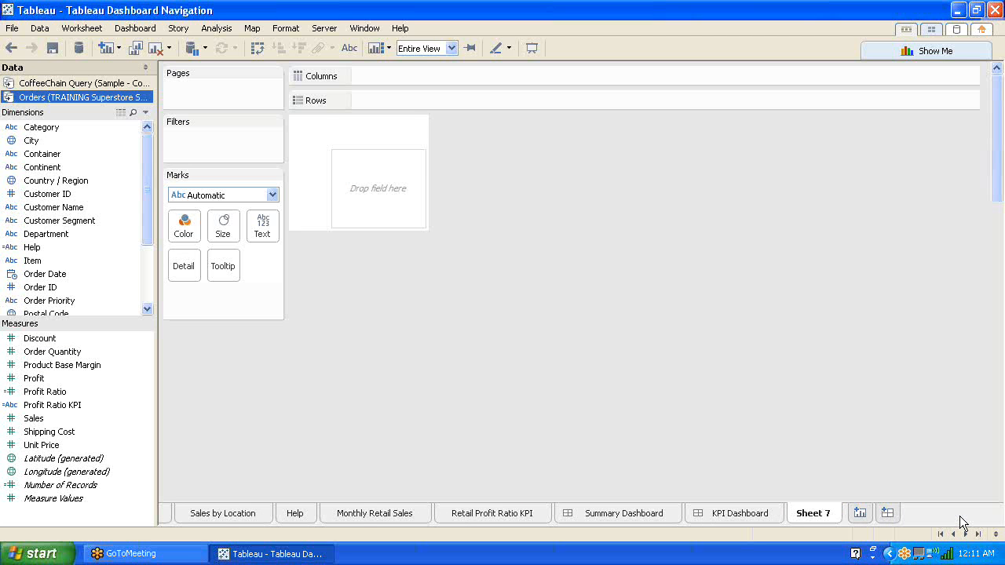
double_click(815, 515)
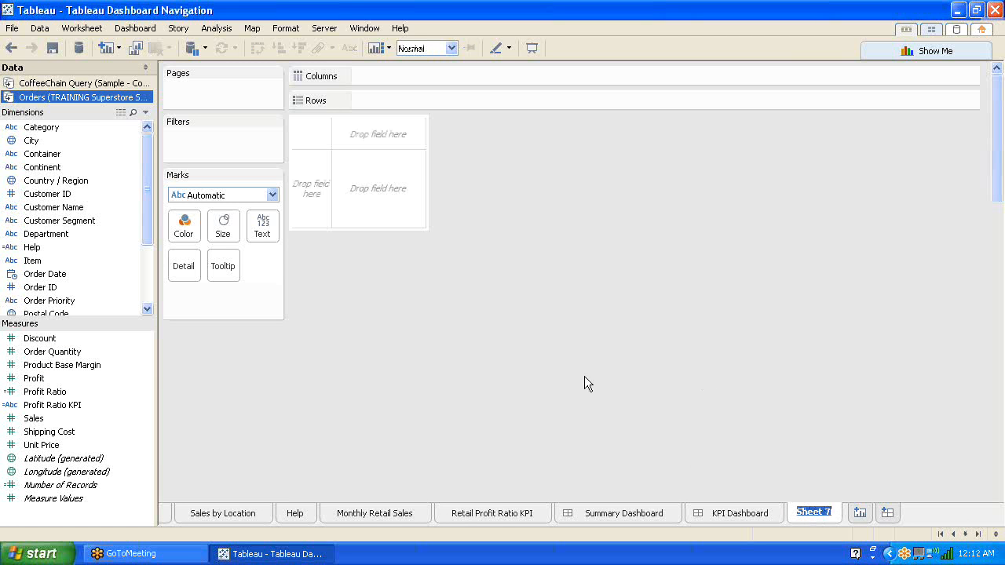
text(F)
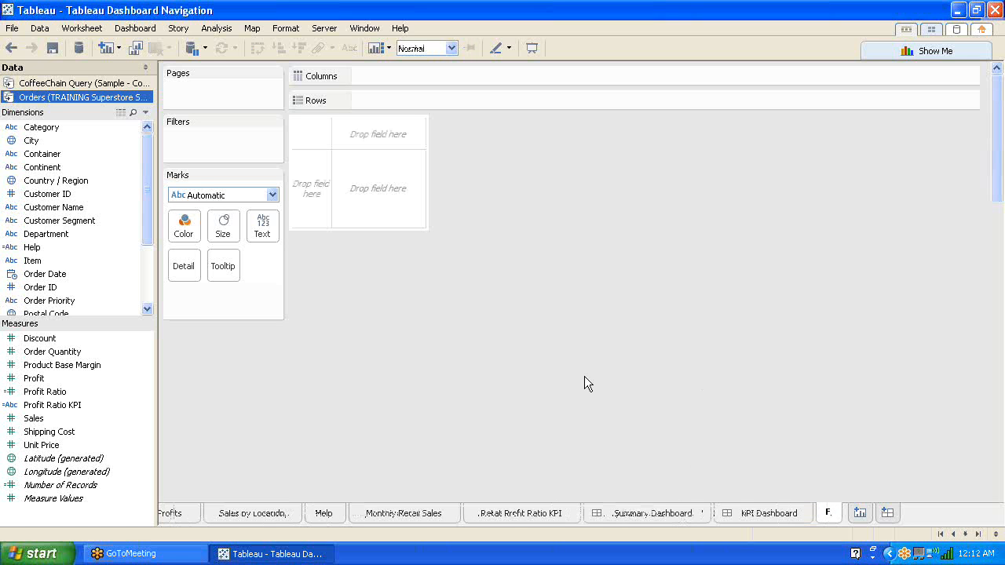
text(ilter b)
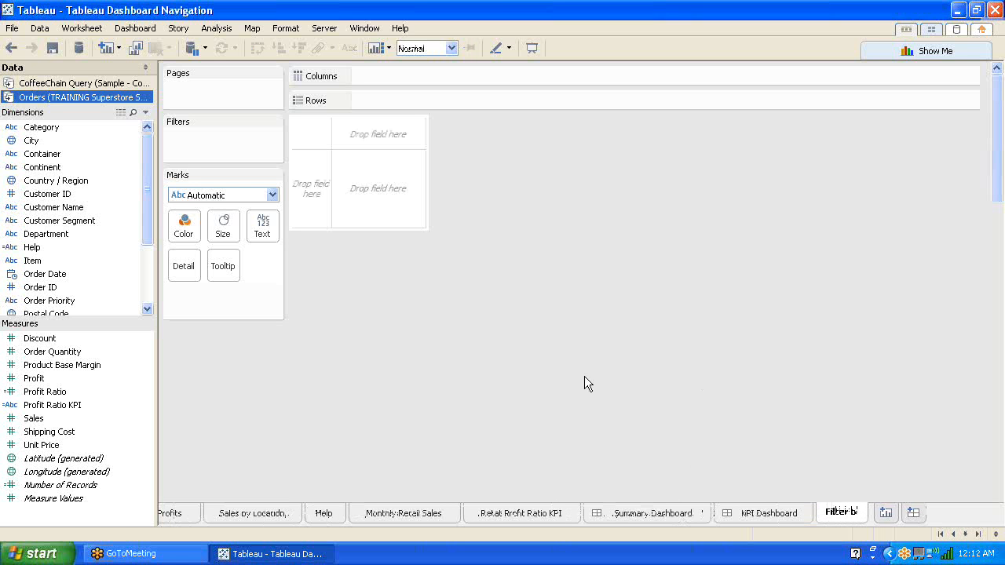
text(y Region)
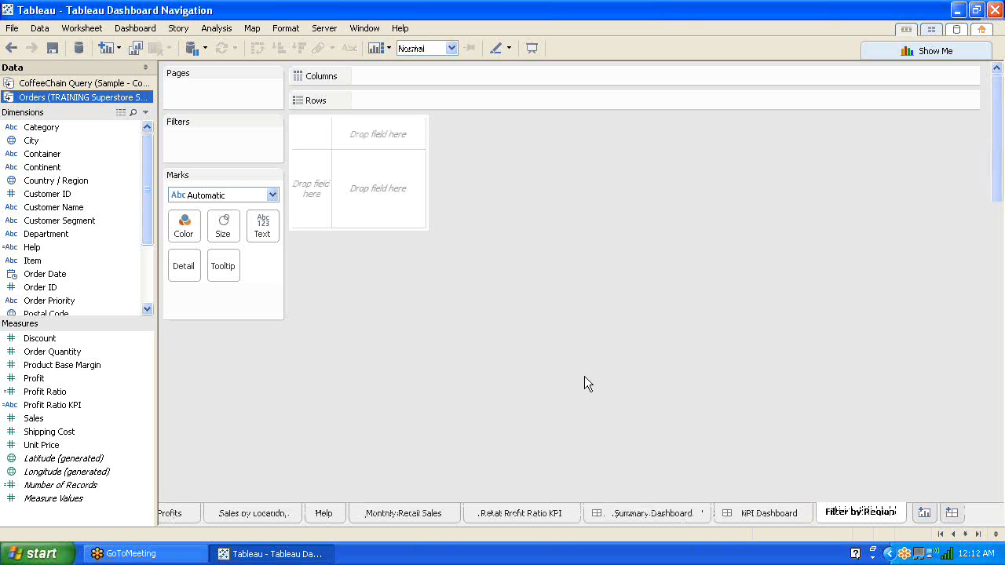
text(/Ma)
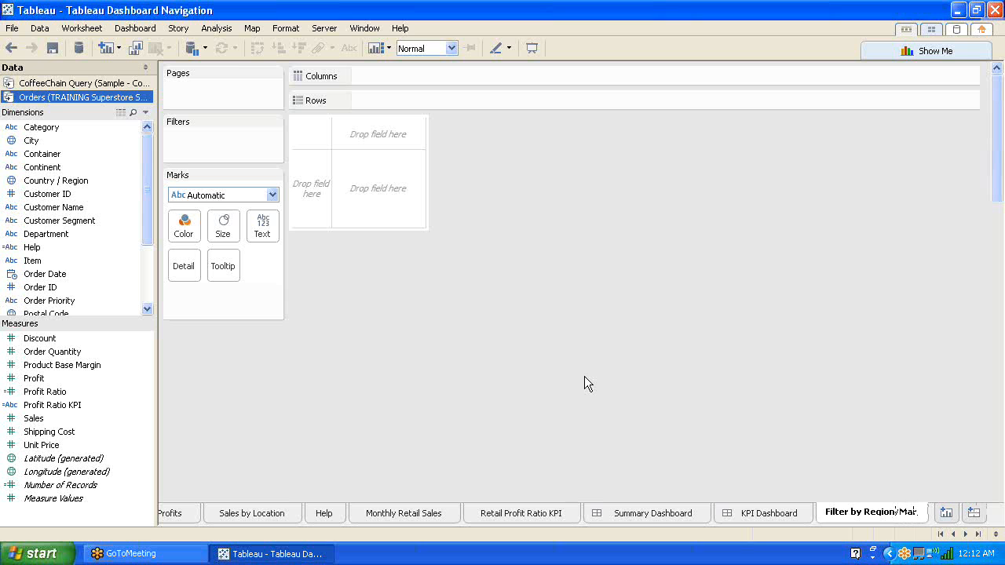
text(rket)
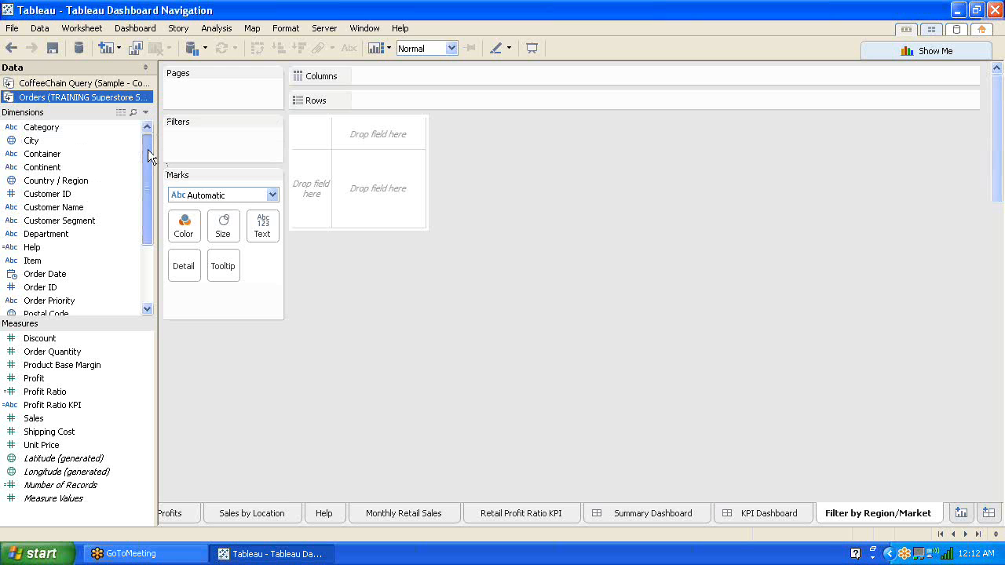
Step: Place the Region dimension on Rows and display its marks as hollow square shapes
drag(148, 150, 148, 199)
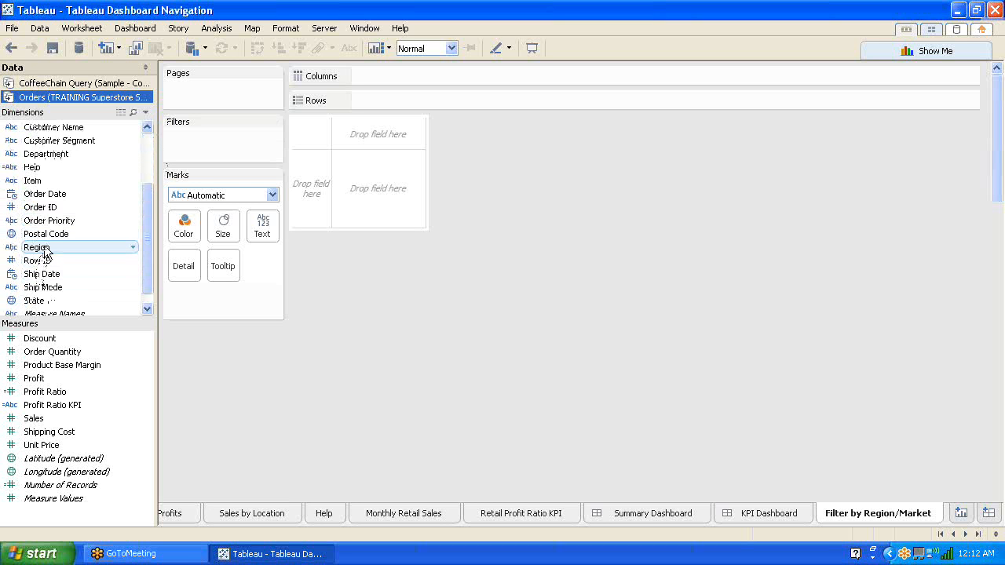
drag(46, 250, 401, 95)
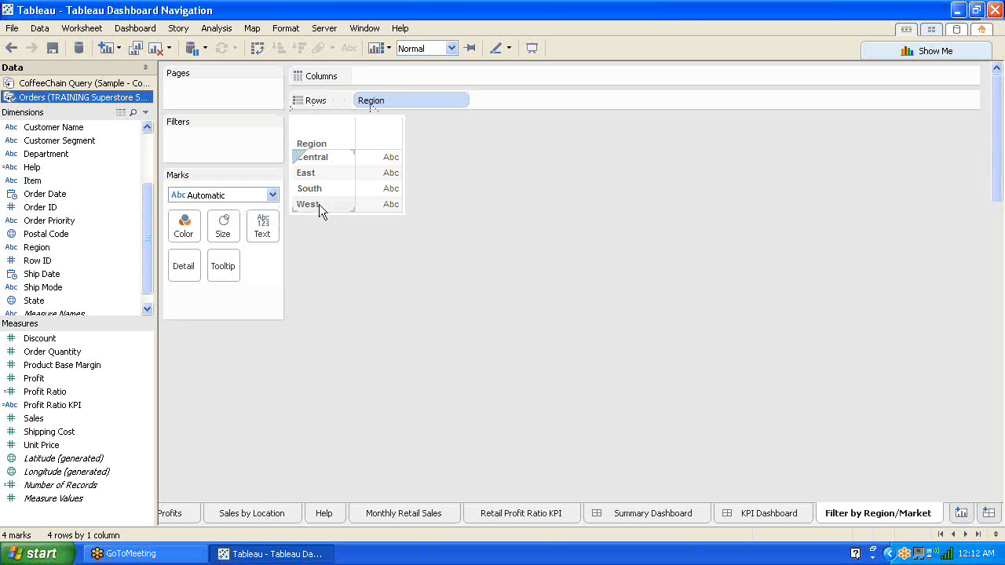
click(271, 196)
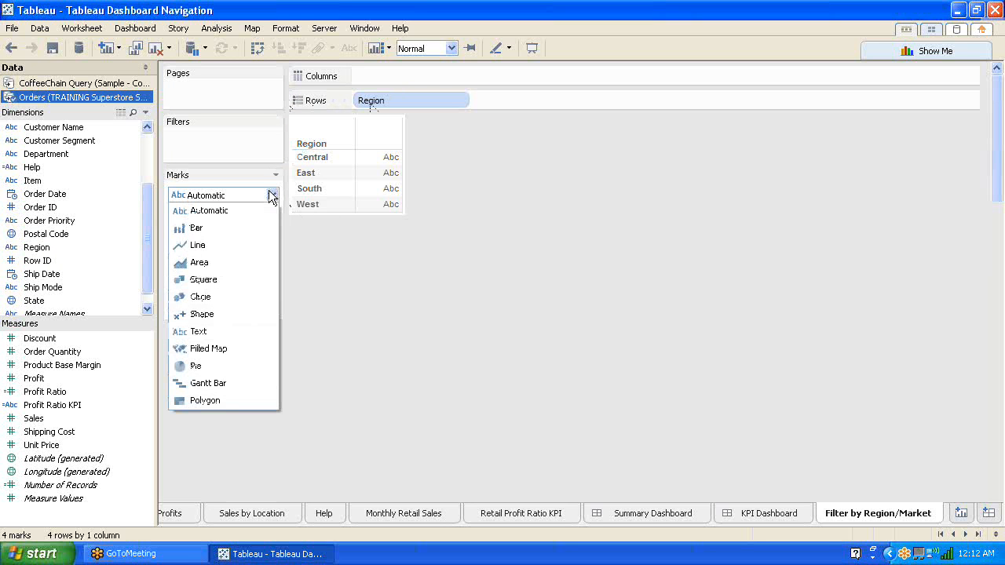
click(219, 317)
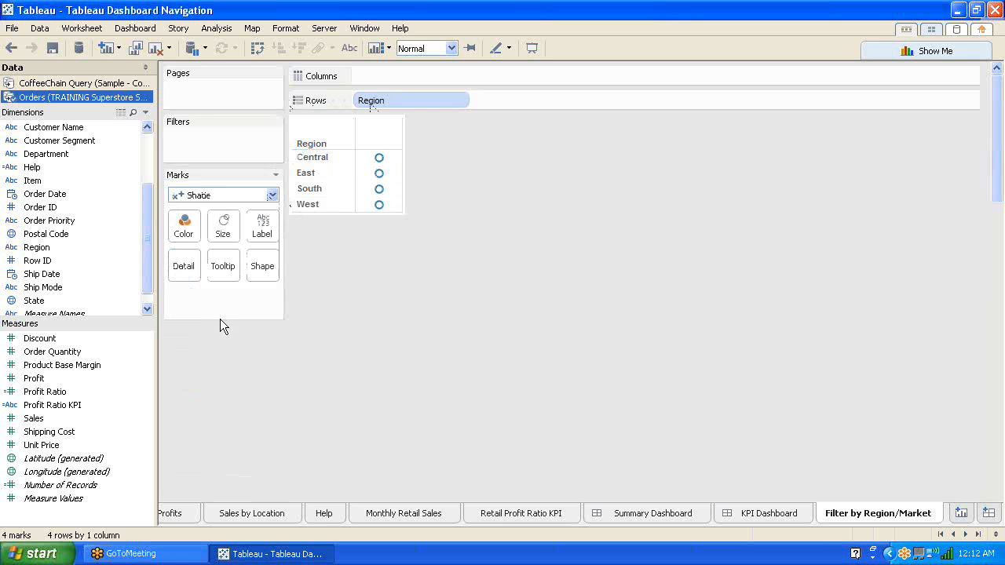
click(265, 270)
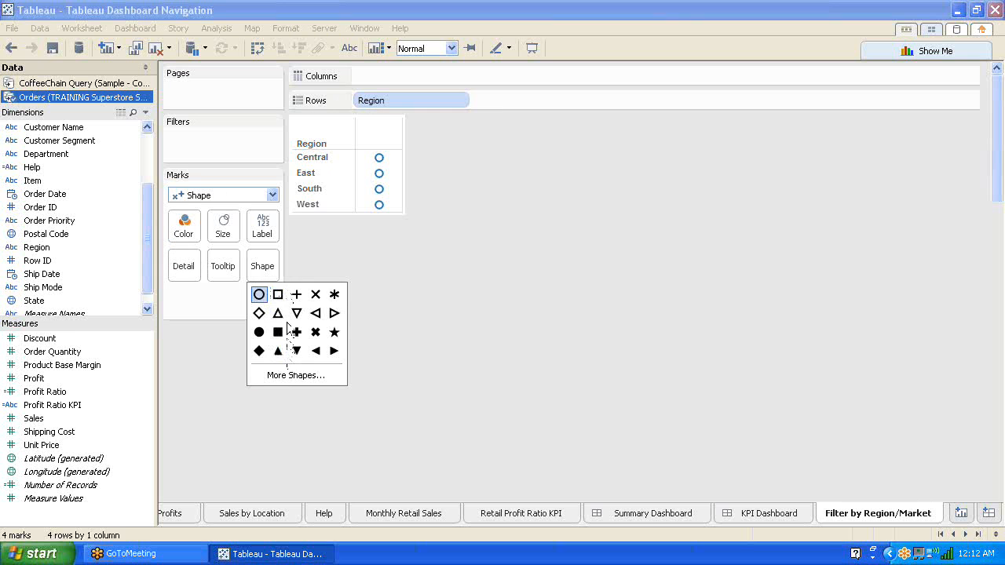
click(279, 295)
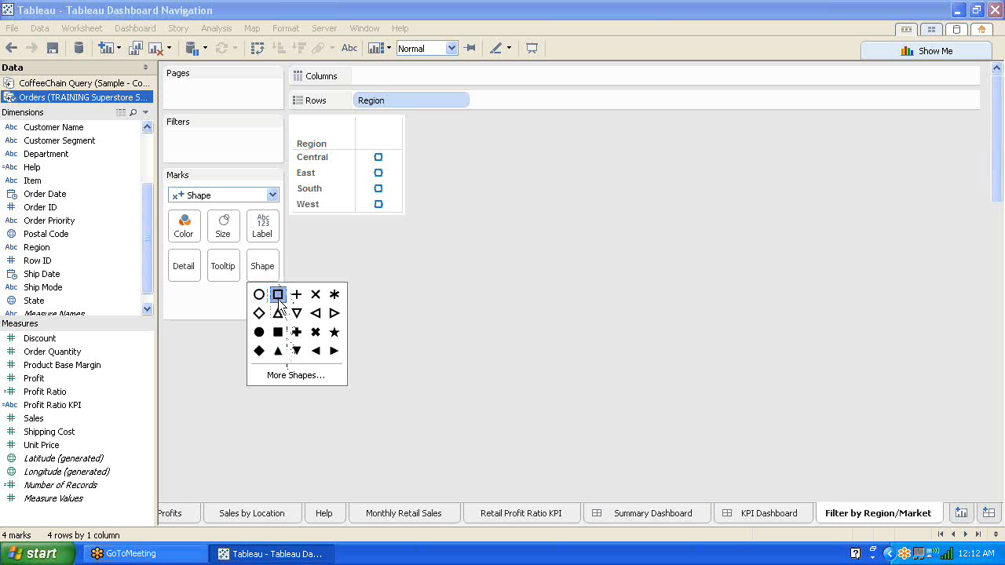
click(544, 275)
Step: Set the font size of the Region headers to 12 pt and leave the formatting
click(319, 161)
right_click(319, 161)
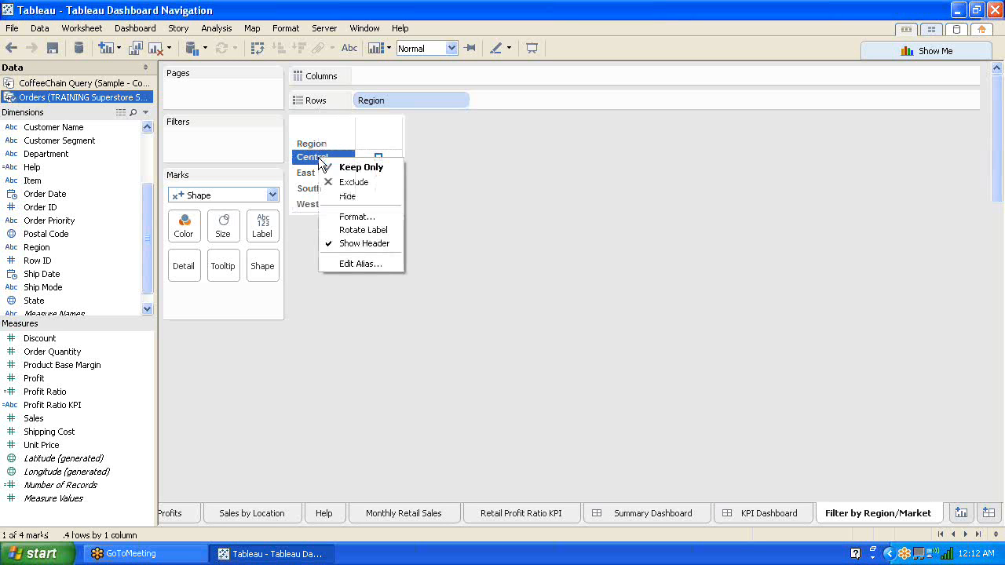
click(352, 215)
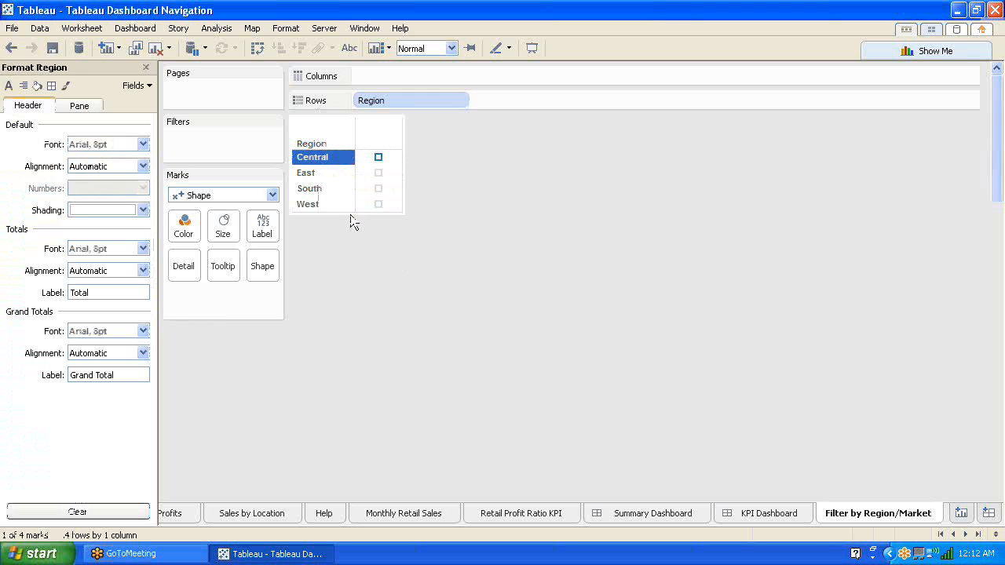
click(141, 145)
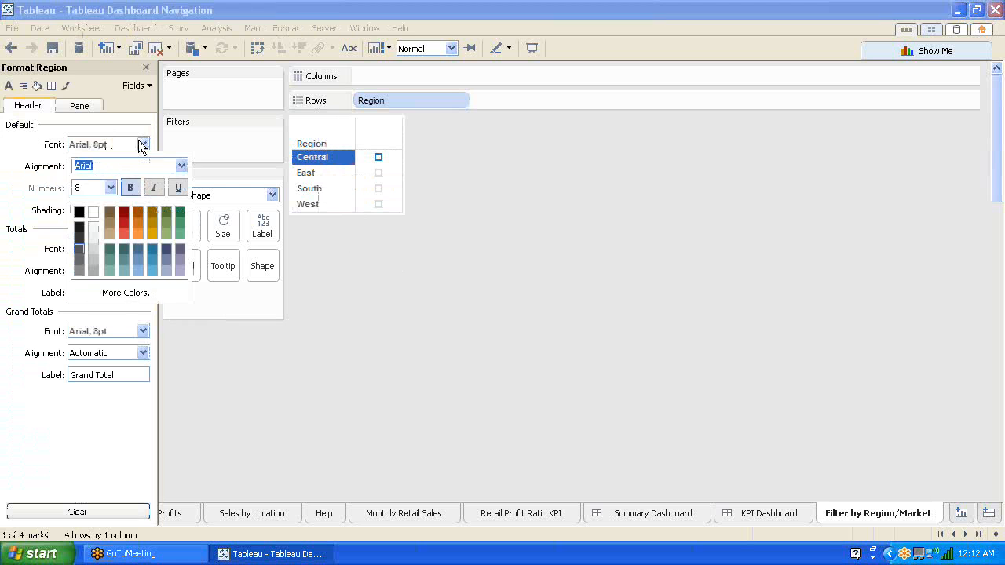
click(90, 188)
text(12)
key(Return)
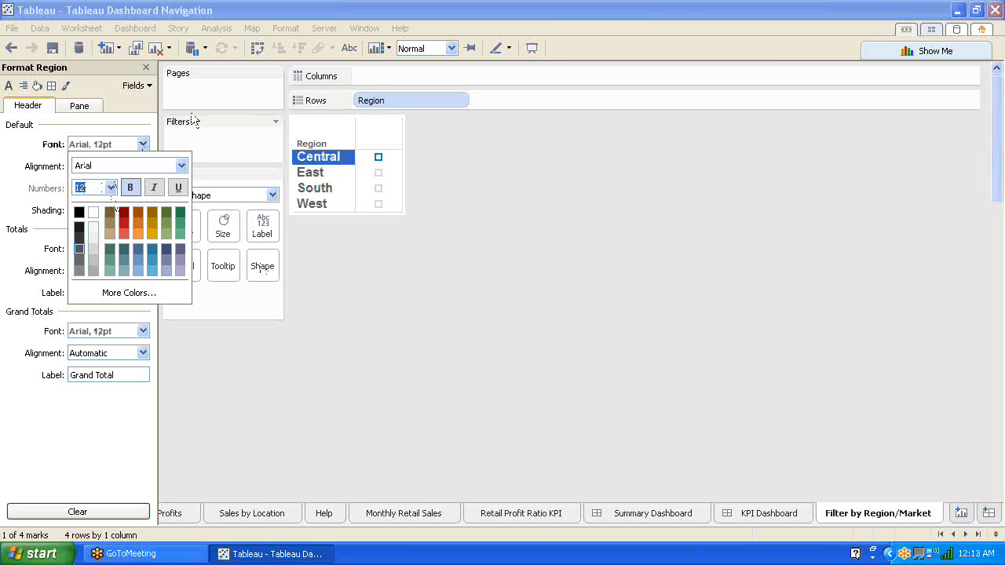
click(145, 68)
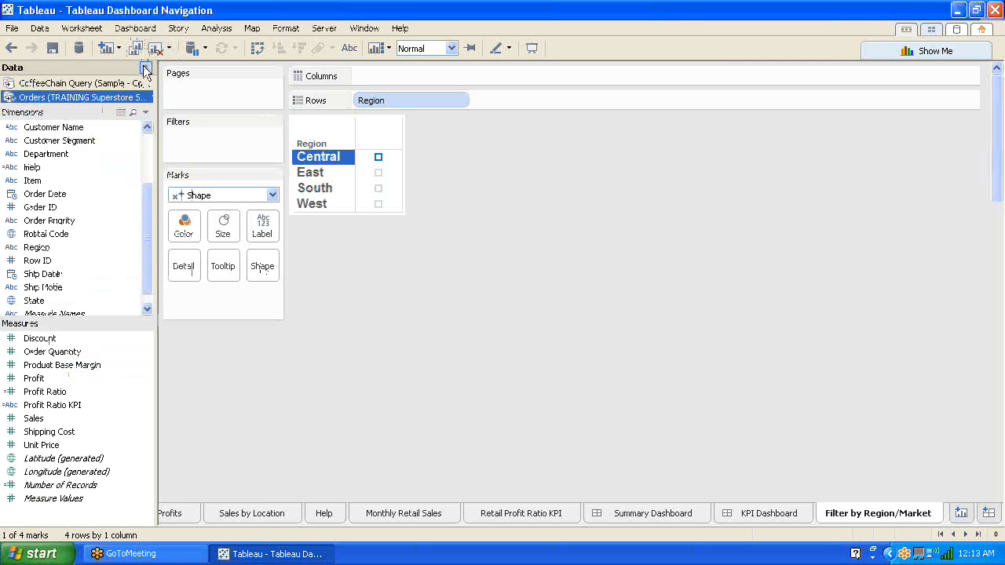
click(394, 284)
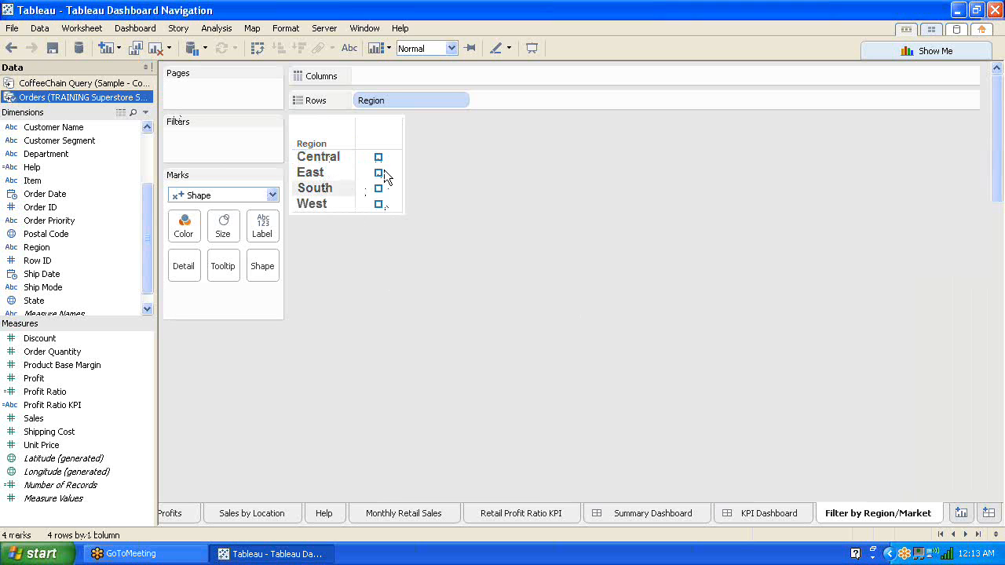
Step: Examine the shape palettes available for the Region marks, including My Images
click(270, 267)
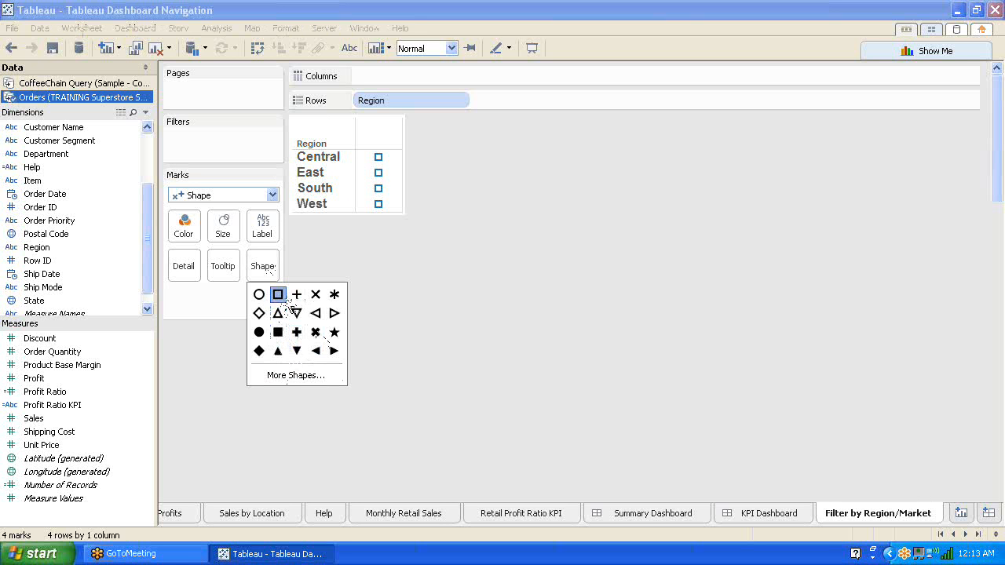
click(294, 376)
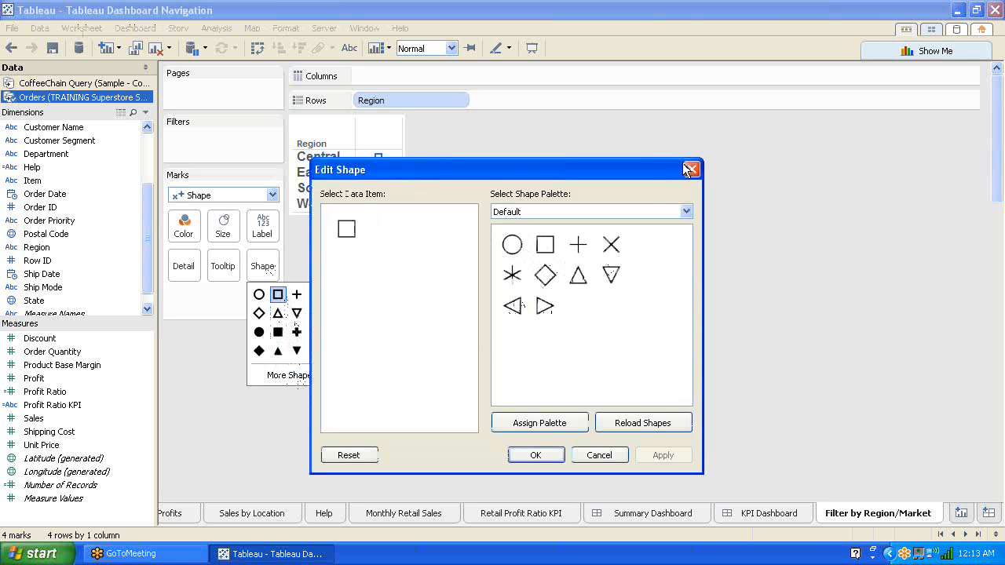
click(684, 212)
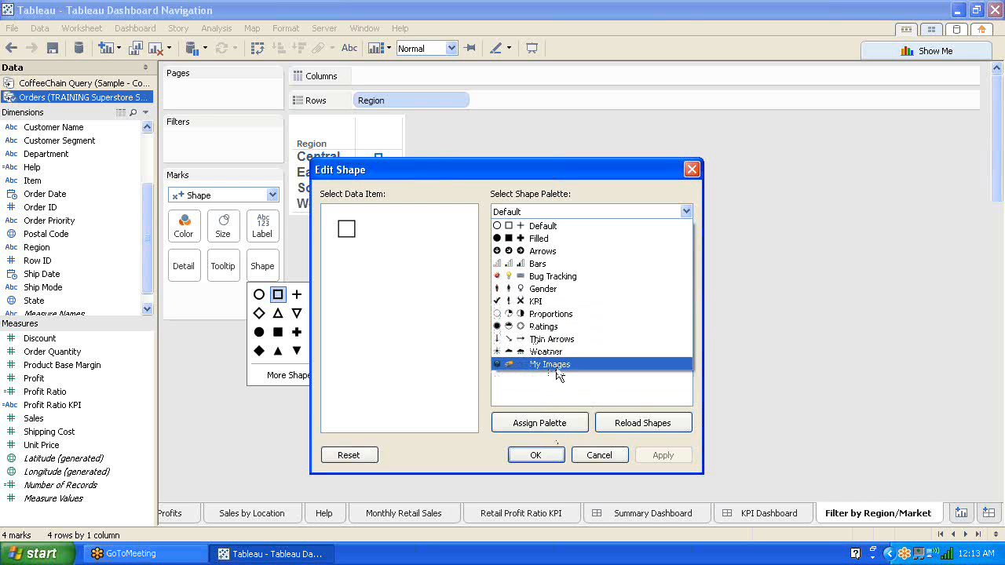
click(692, 173)
click(692, 170)
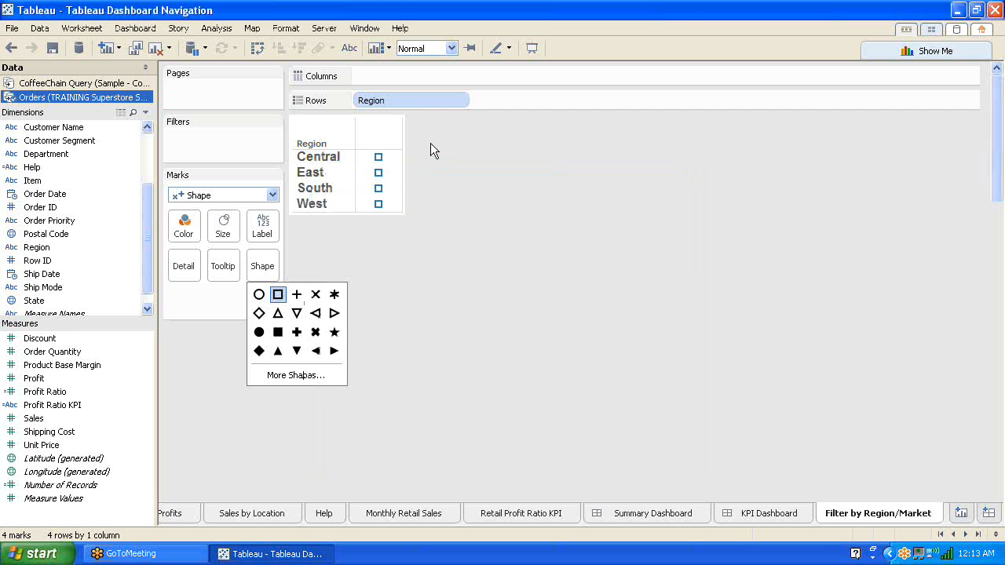
click(433, 286)
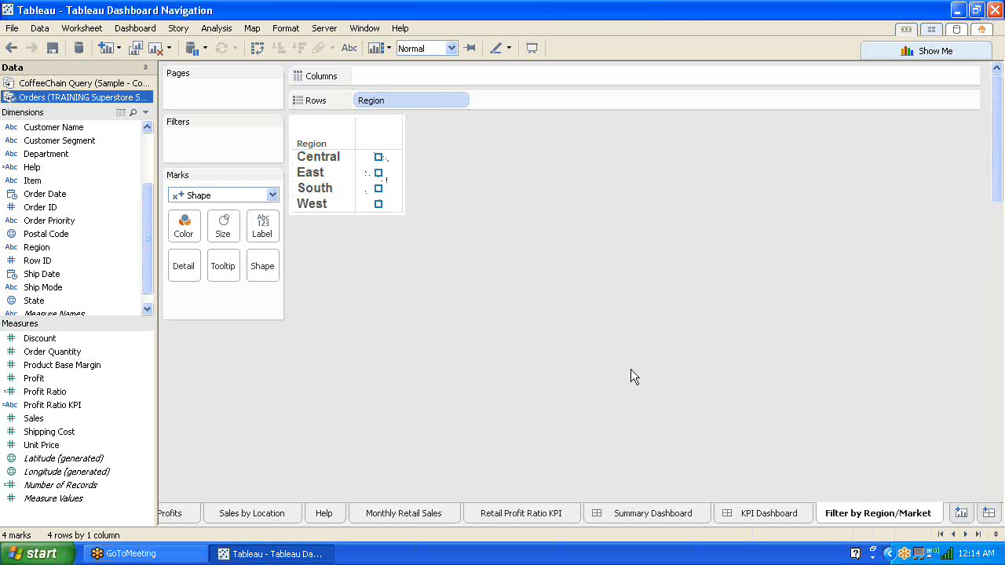
Step: Add a tiled horizontal layout container along the right edge of the KPI Dashboard and narrow it to about 193 px wide
click(779, 514)
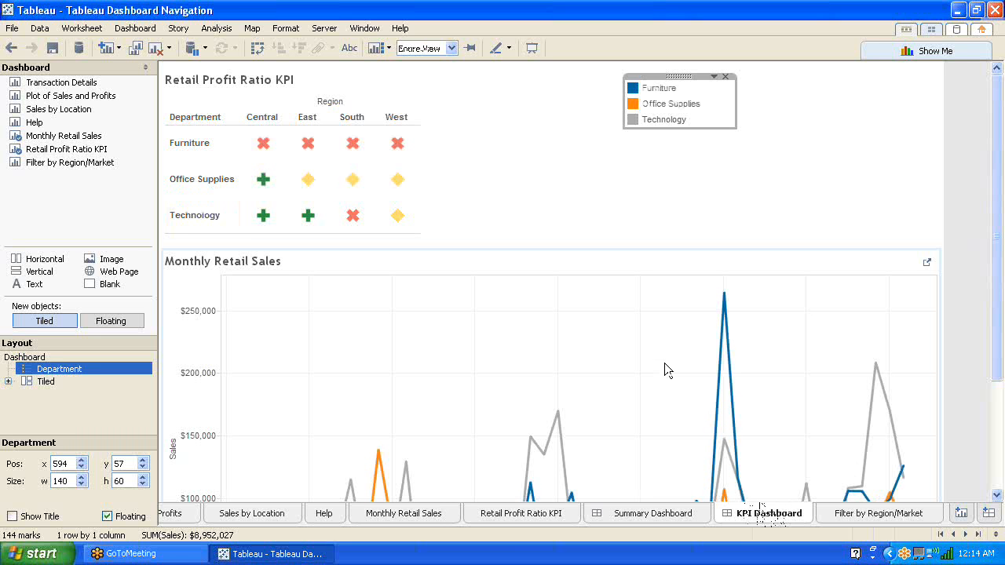
click(43, 263)
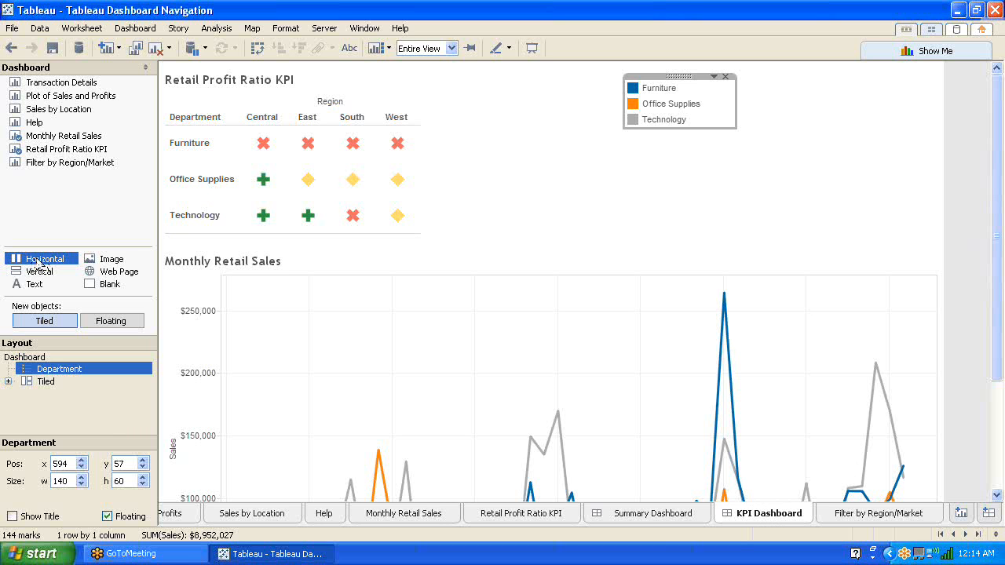
drag(39, 263, 934, 242)
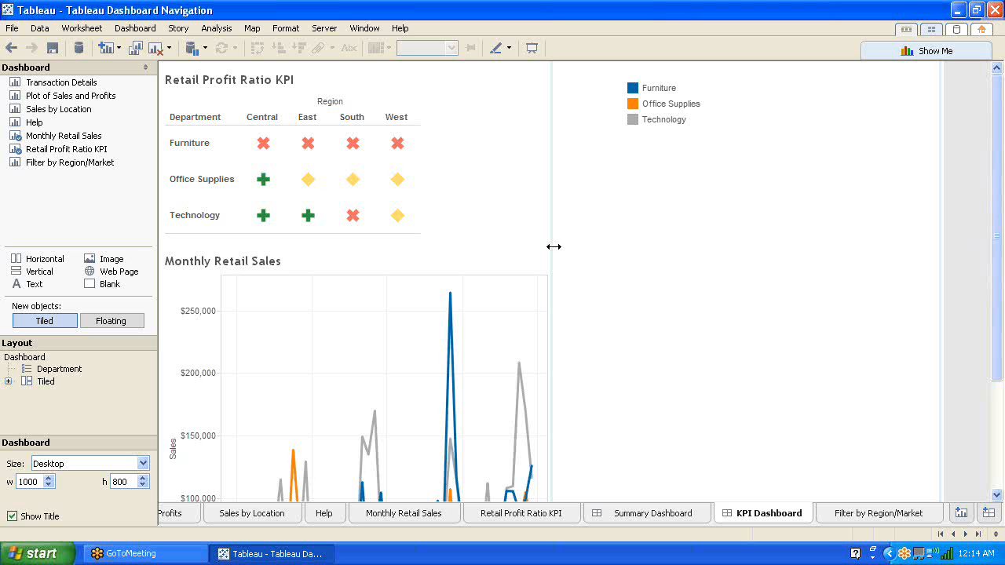
drag(551, 247, 802, 231)
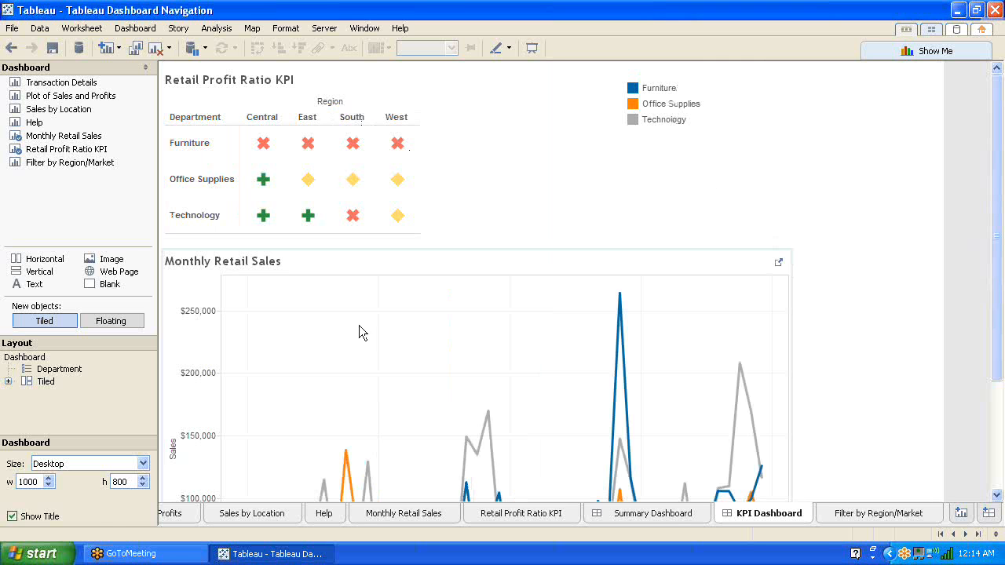
Step: Place the Filter by Region/Market sheet in the empty horizontal container on the KPI Dashboard
click(870, 131)
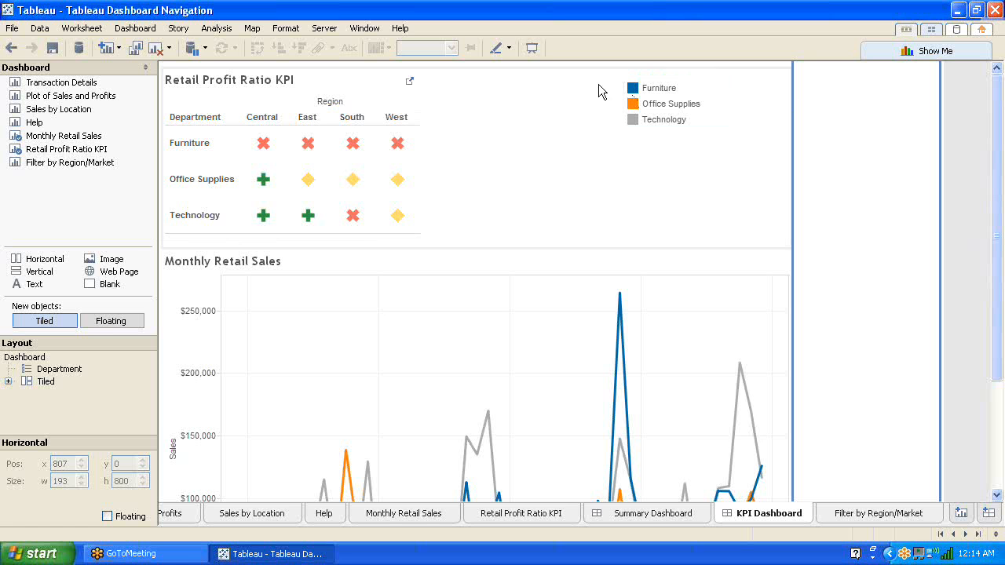
click(61, 163)
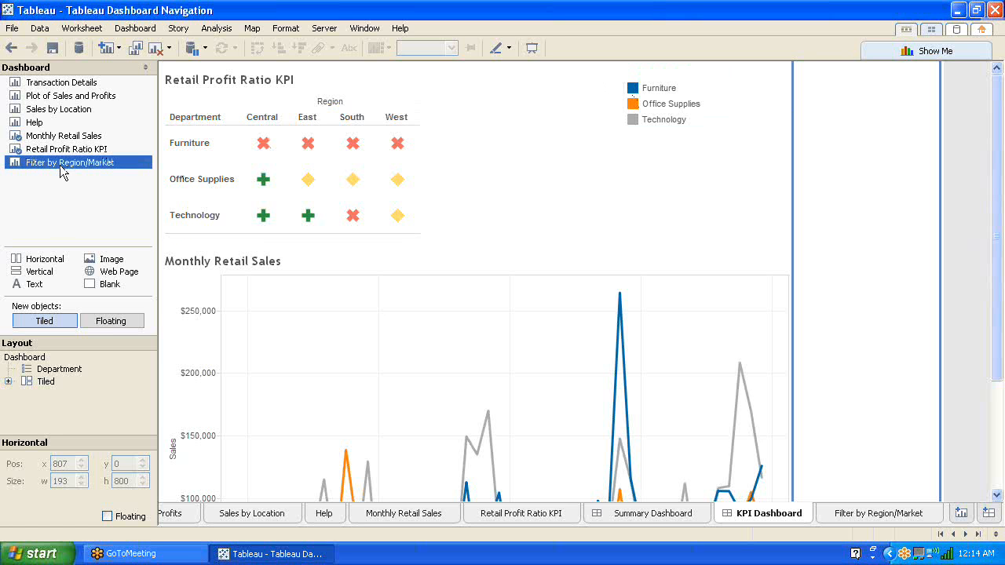
mouse_move(62, 171)
mouse_down()
mouse_move(243, 164)
mouse_move(505, 220)
mouse_move(850, 181)
mouse_up()
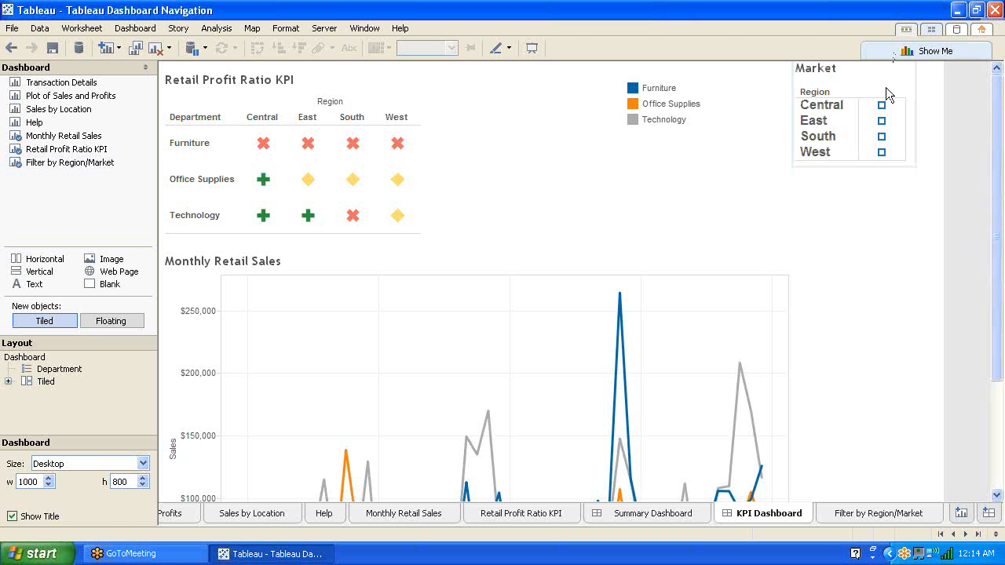
Step: Hide the title of the Filter by Region/Market sheet on the dashboard and set the sheet to be used as a filter
click(869, 75)
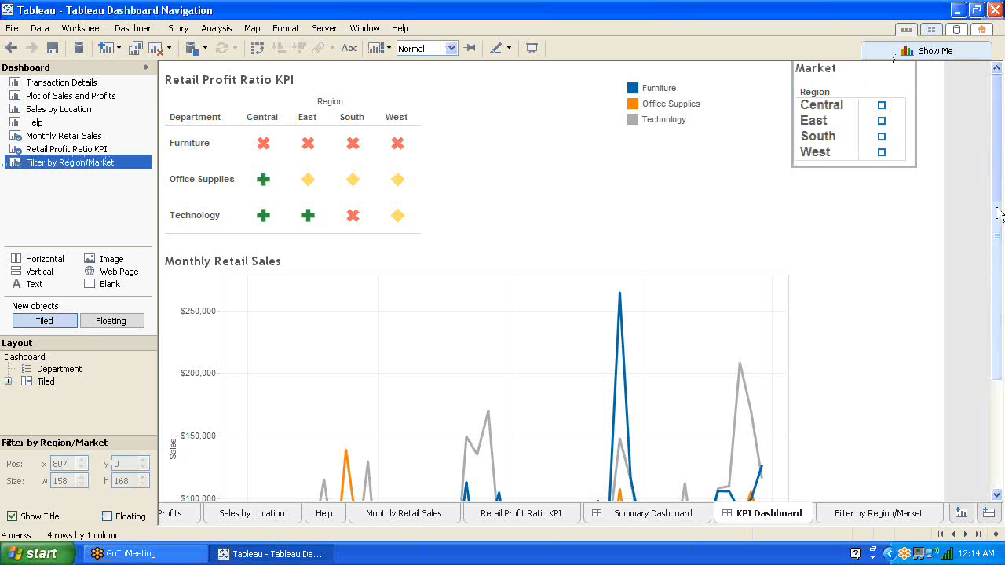
scroll(997, 206, up, 1)
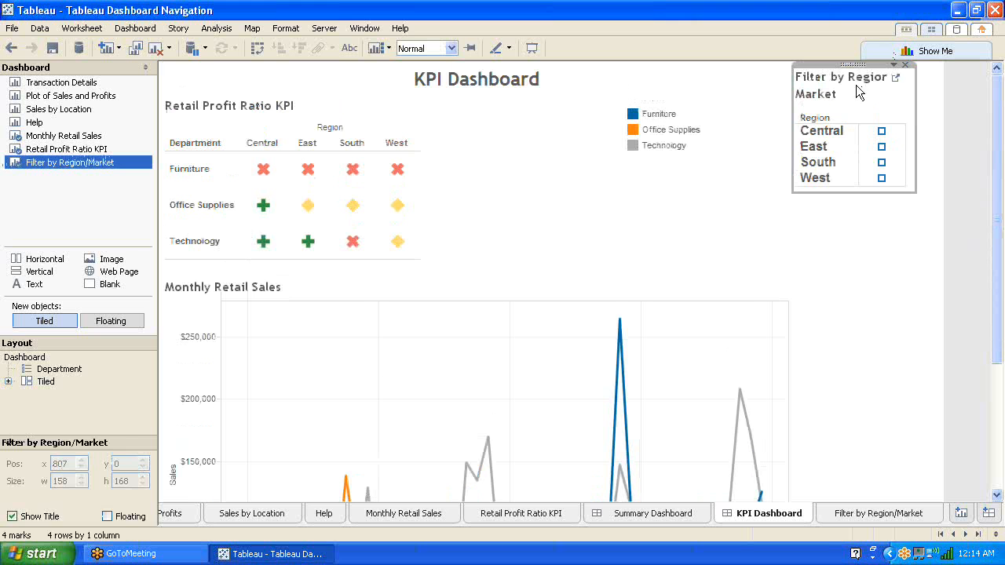
click(892, 65)
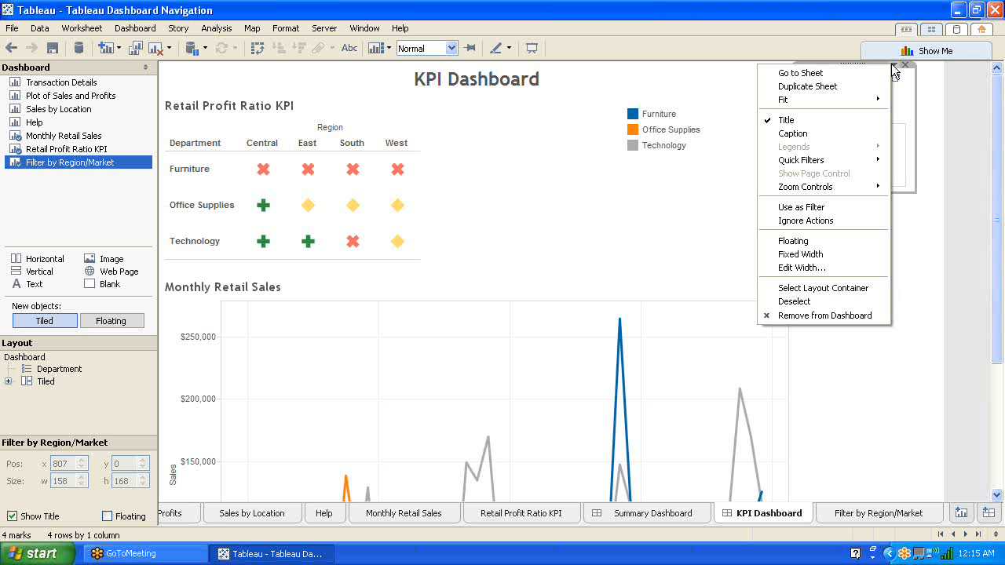
click(765, 119)
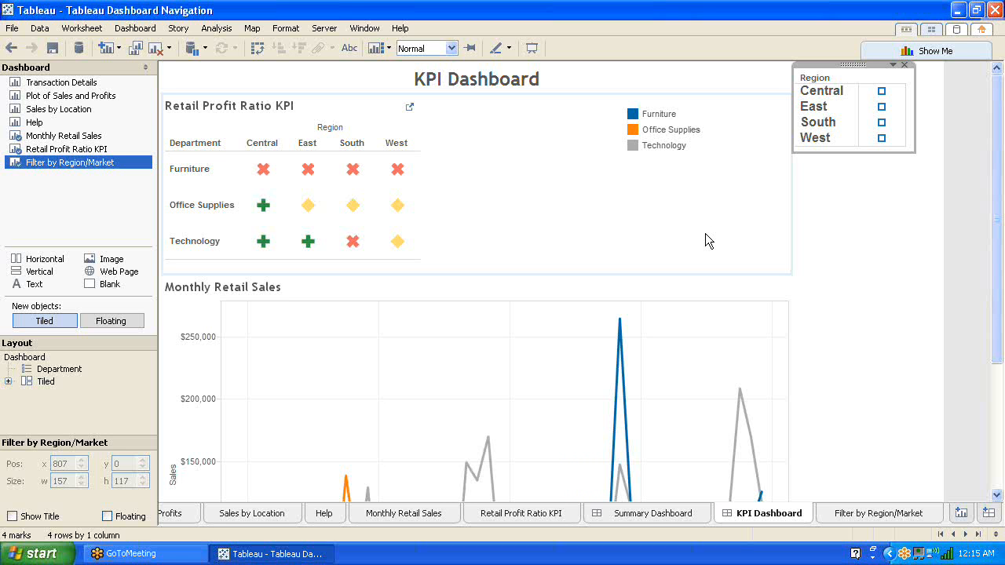
click(892, 67)
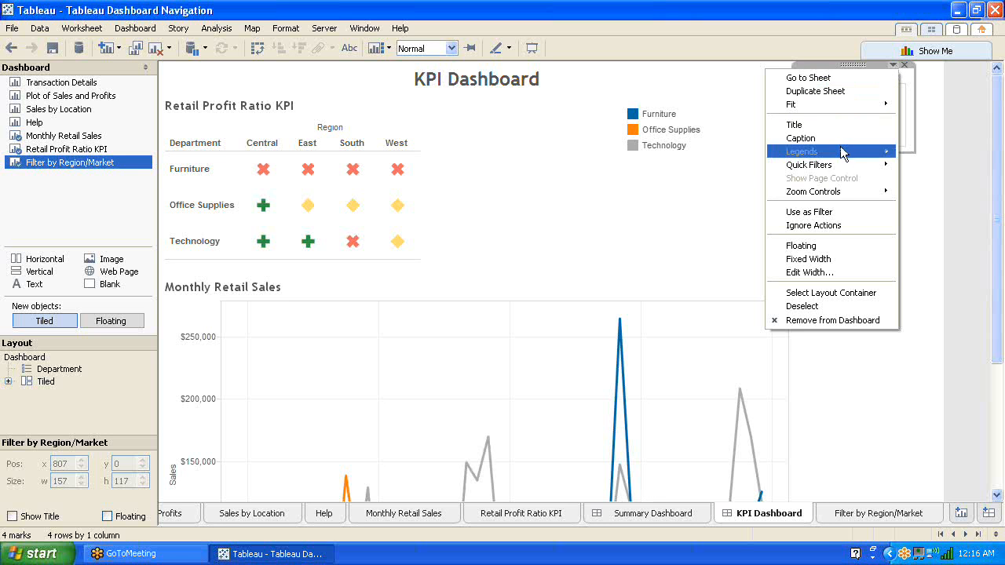
click(816, 212)
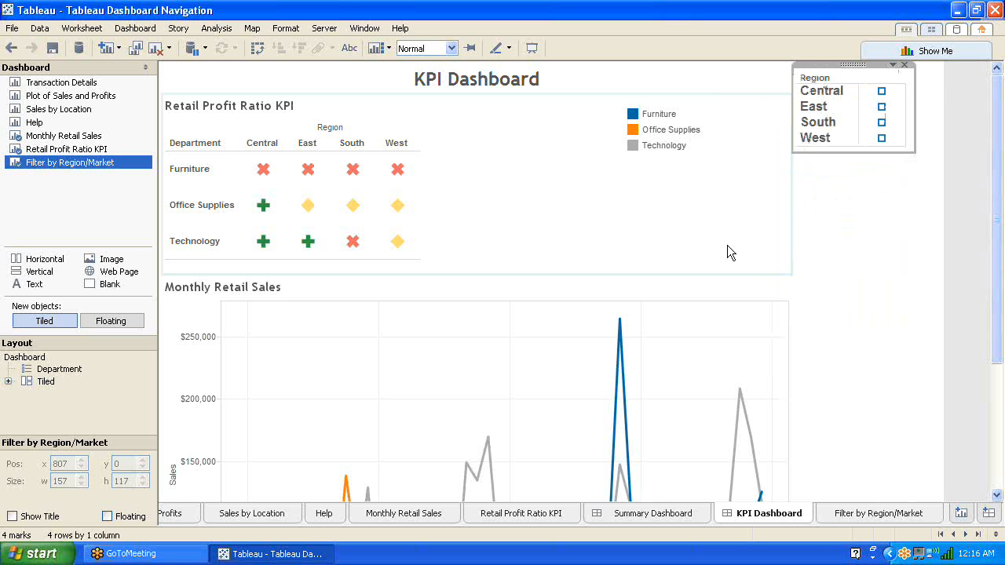
Step: Test the region filter in presentation mode by selecting Central, East and South in turn, and clear the selection
click(533, 51)
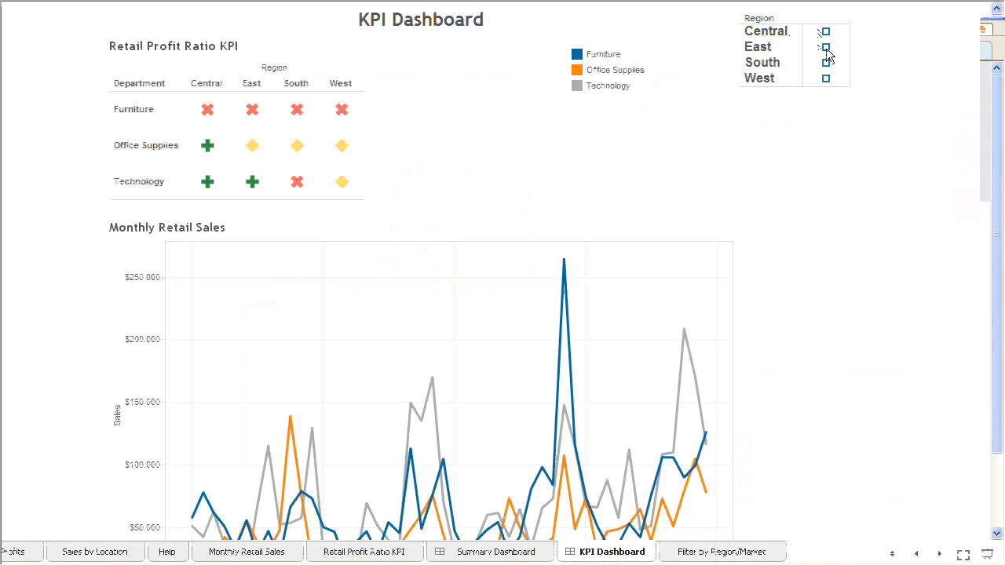
click(826, 32)
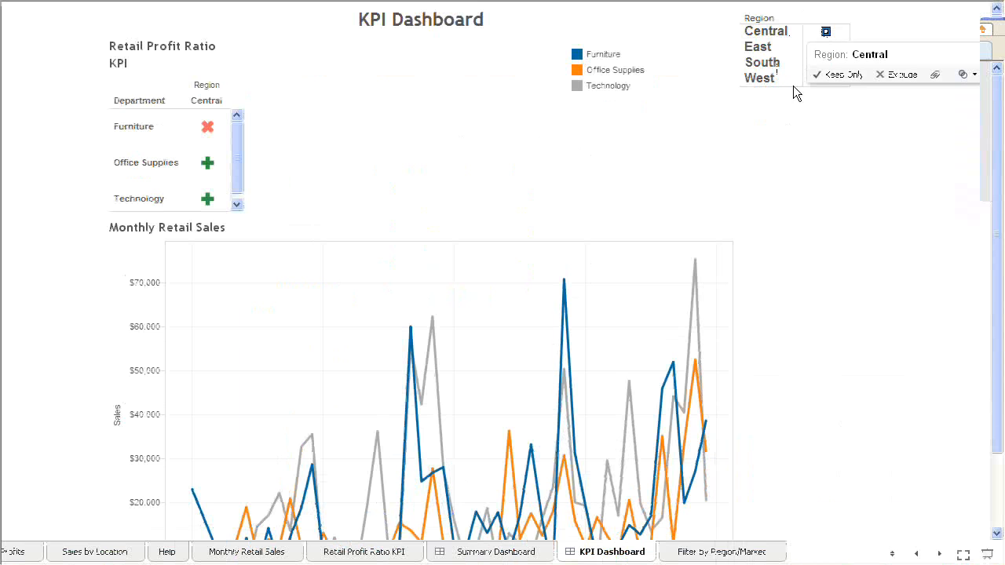
click(826, 48)
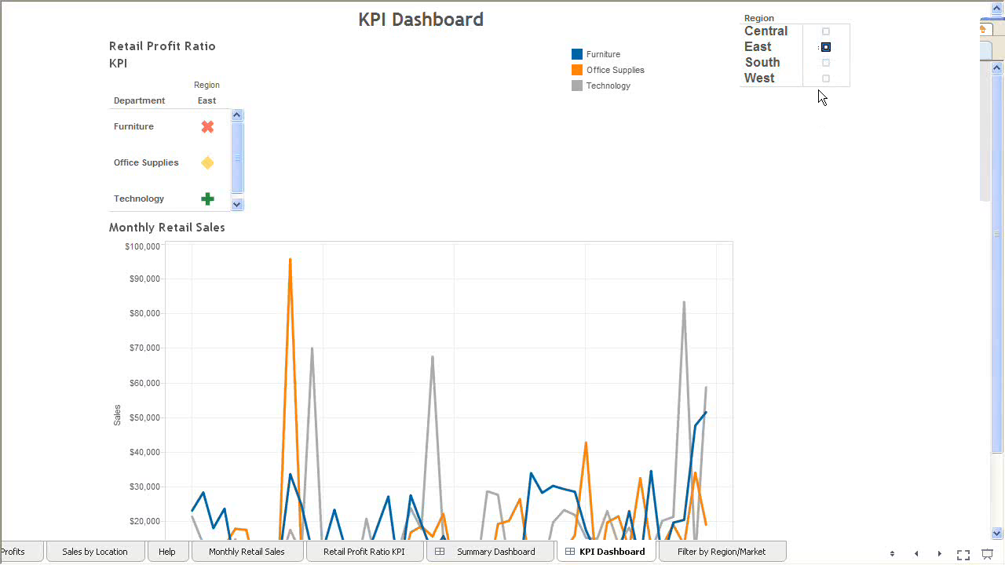
click(825, 63)
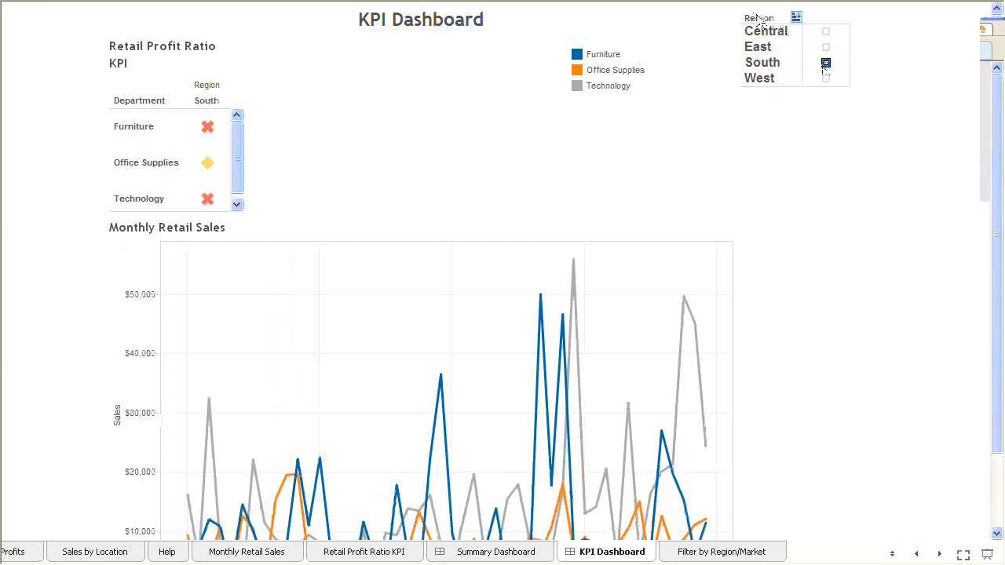
click(757, 16)
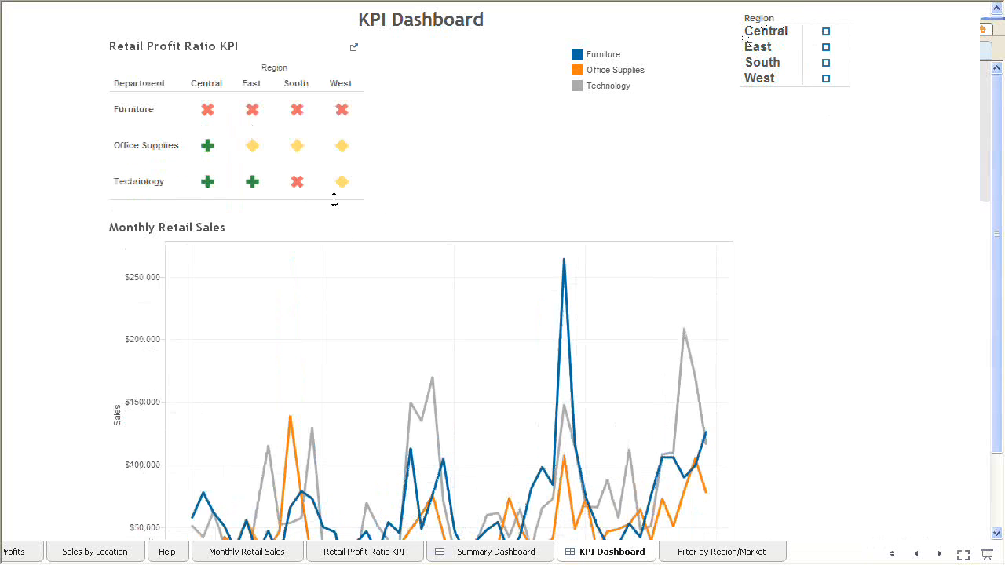
Step: Check the Furniture highlighting for all regions and for Central only, examine the sales chart, and leave presentation mode
click(136, 117)
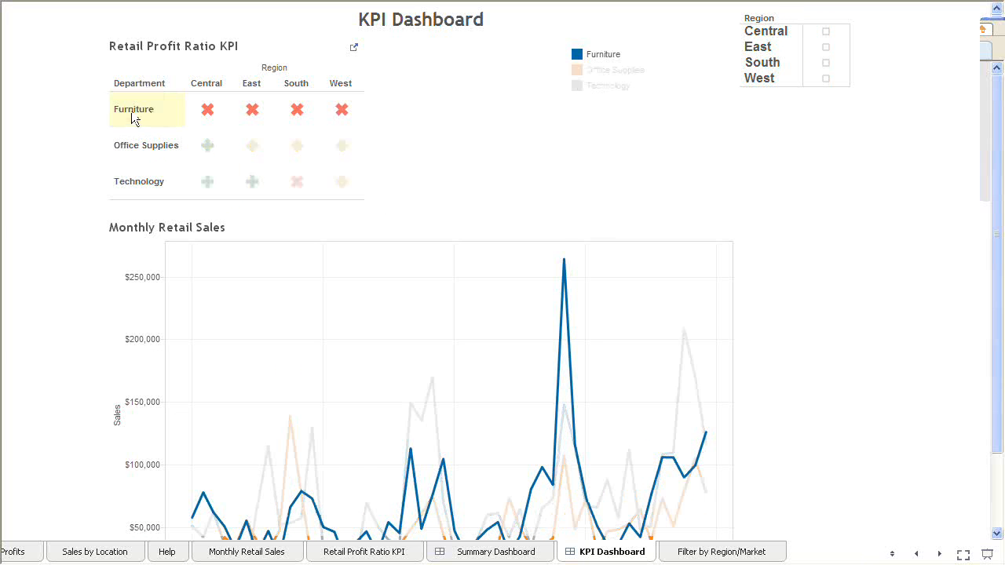
click(132, 111)
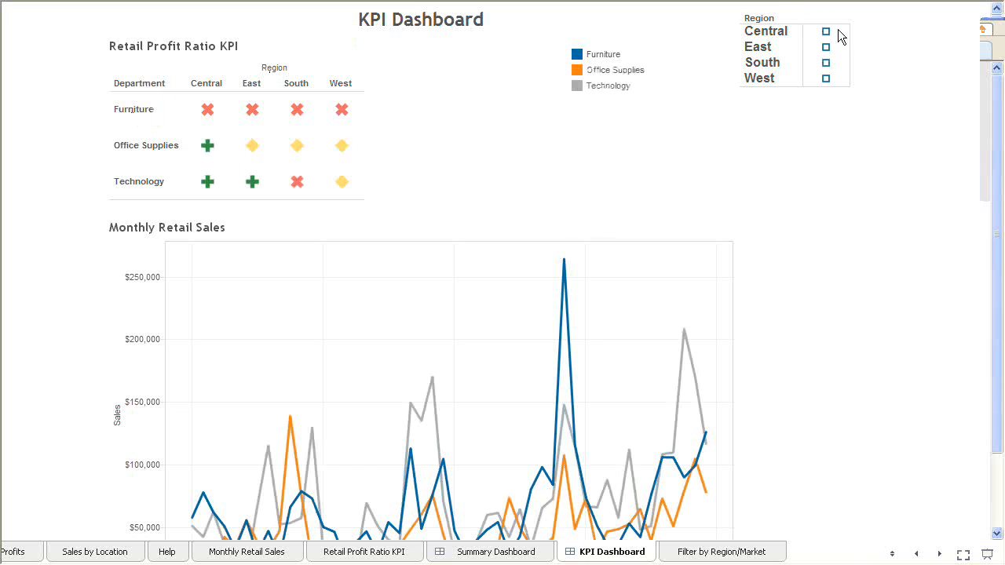
click(824, 33)
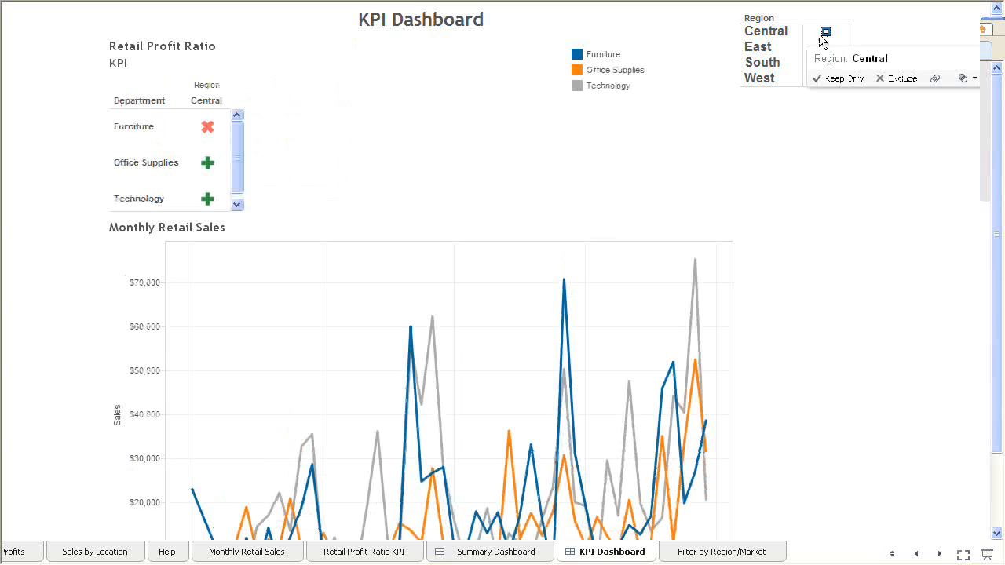
click(131, 127)
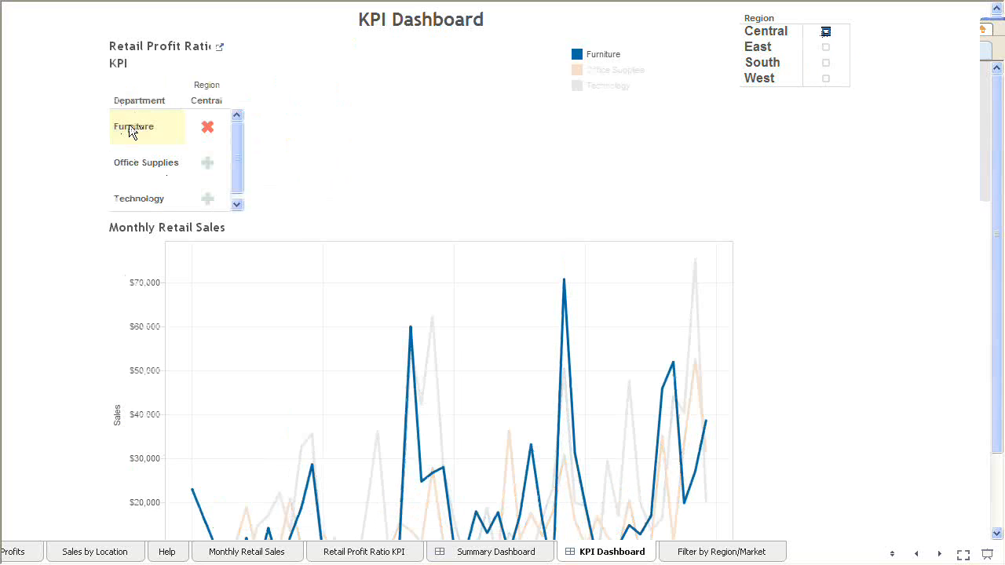
click(130, 128)
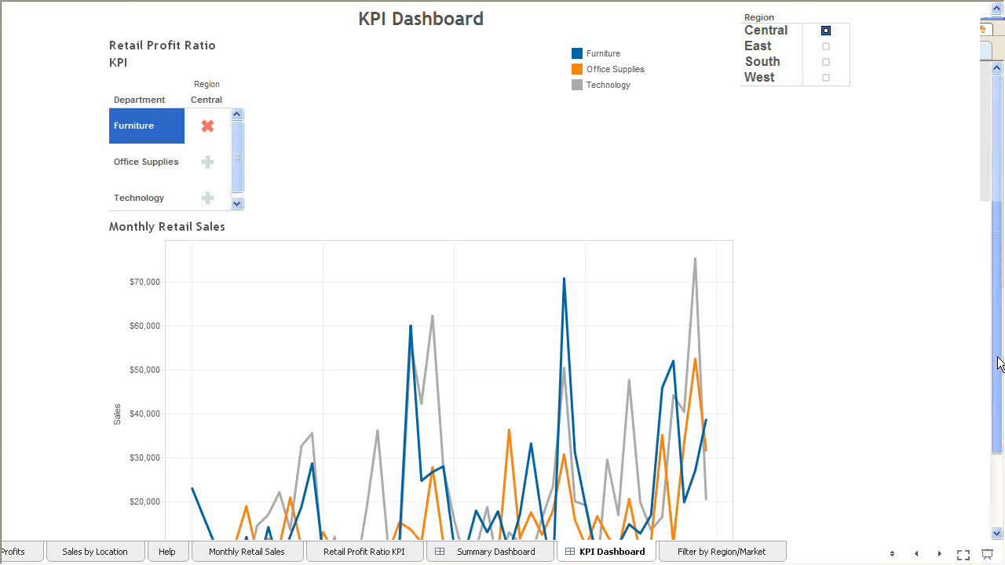
scroll(1000, 344, down, 3)
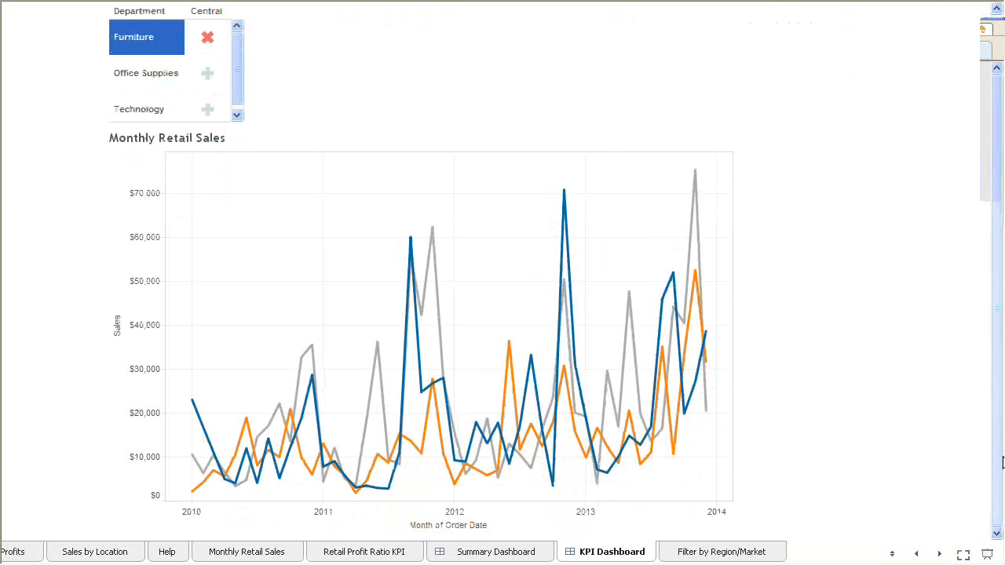
key(Escape)
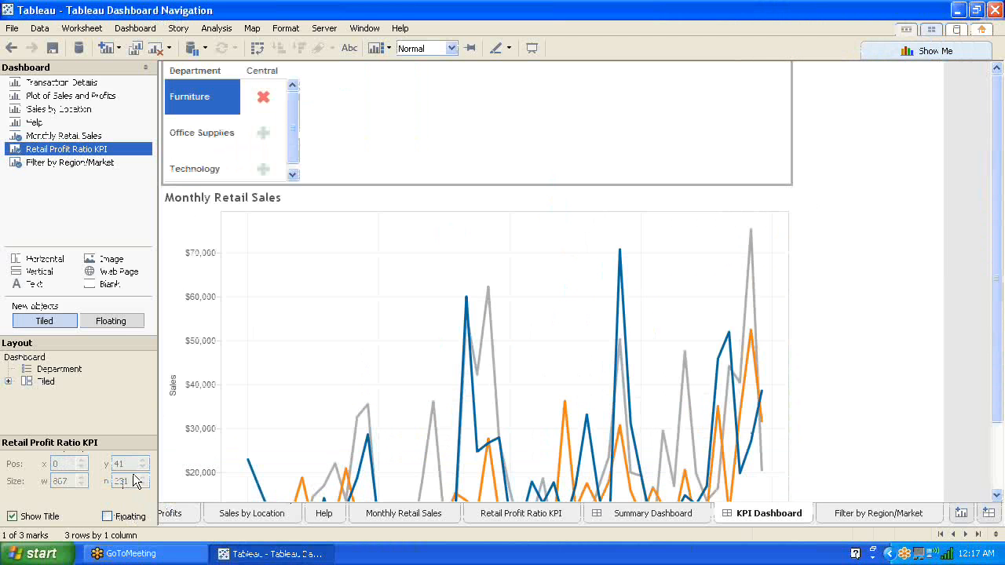
Step: Set the KPI Dashboard size to Laptop (800 x 600)
click(772, 190)
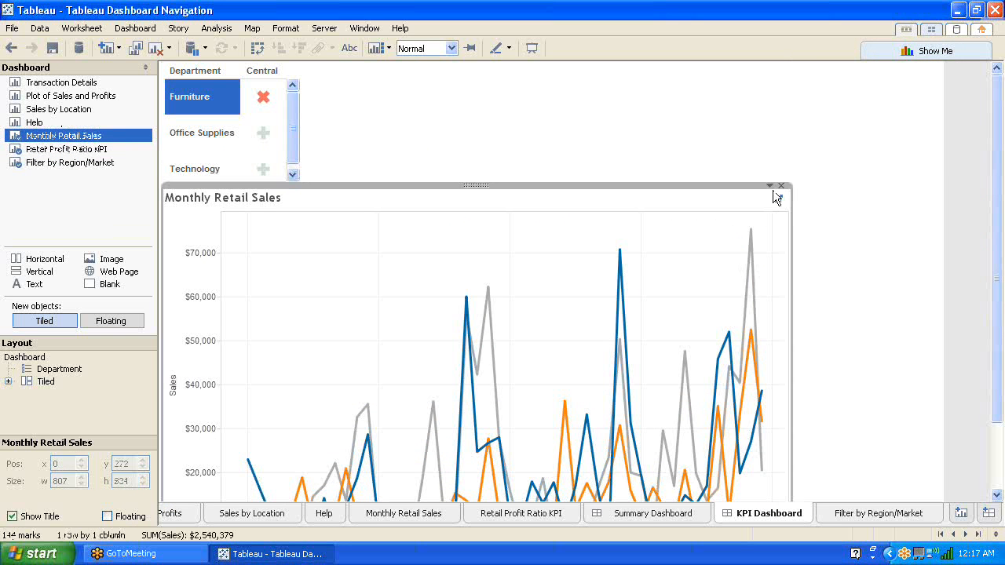
click(936, 159)
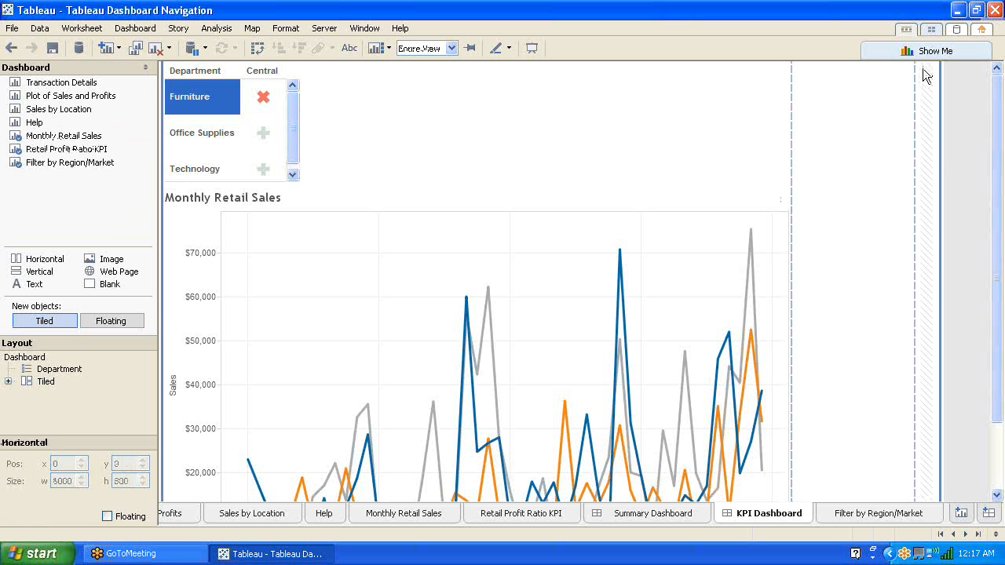
click(959, 246)
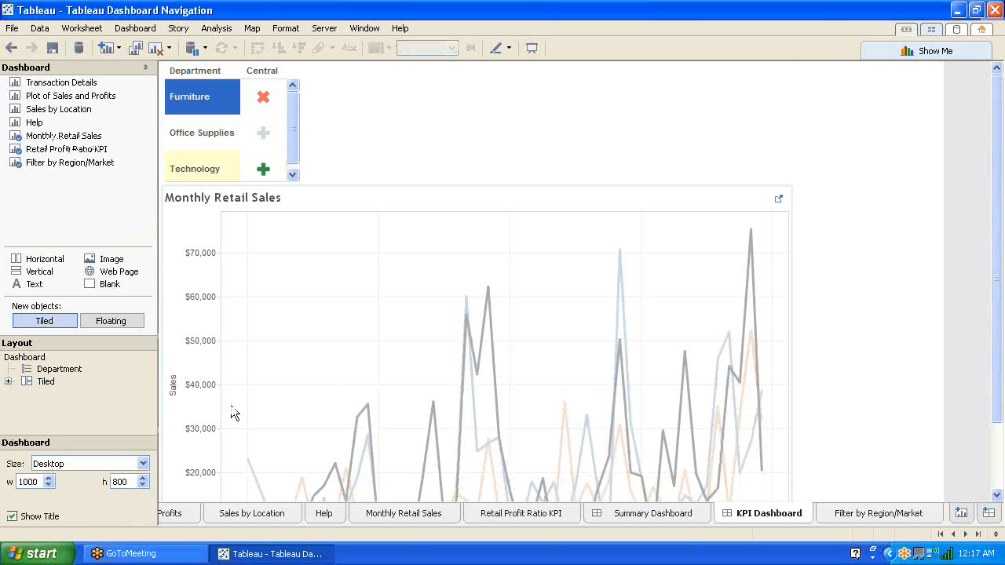
click(142, 463)
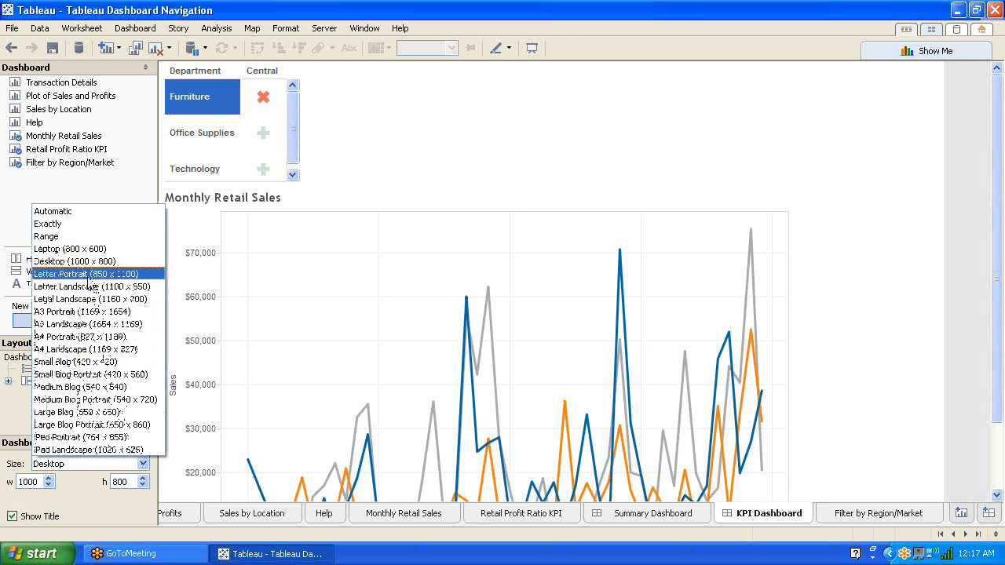
click(88, 249)
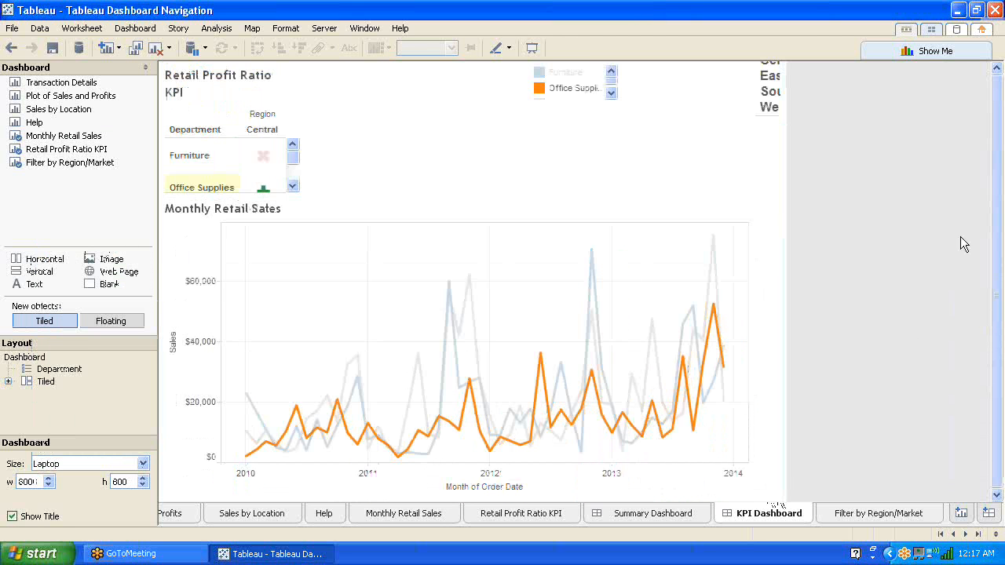
Step: Widen the Filter by Region/Market column to about 160 px so the region names and their marks fit
drag(996, 310, 994, 227)
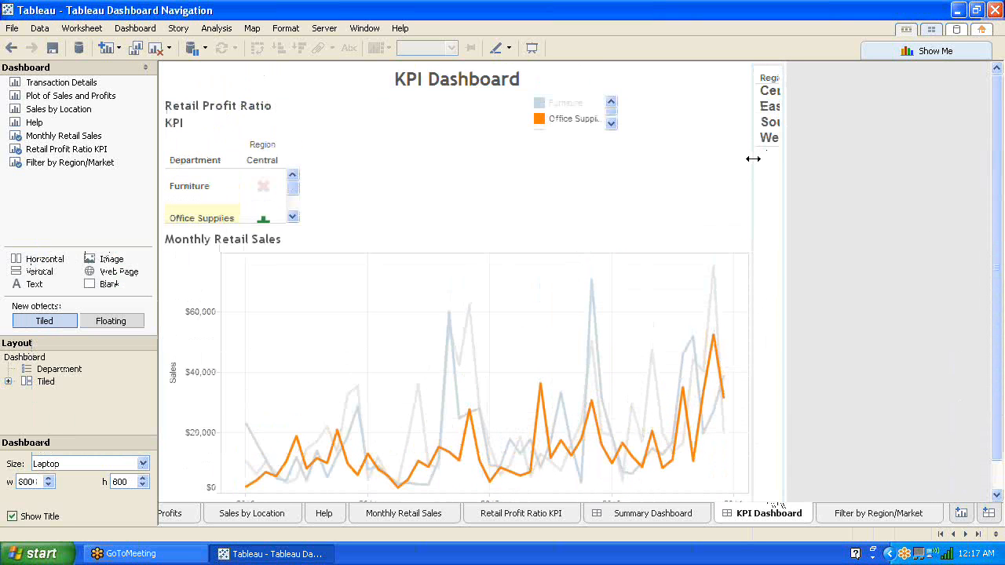
drag(753, 159, 747, 158)
drag(709, 158, 670, 161)
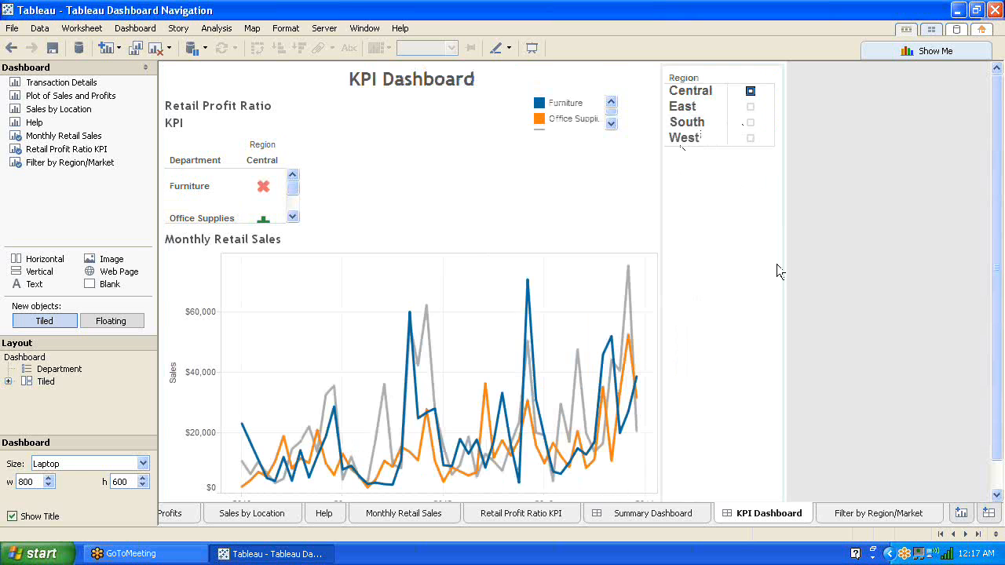
Step: Preview the resized dashboard in presentation mode, filtering to East, highlighting Furniture and Office Supplies, and checking the rest of the KPI table
click(536, 49)
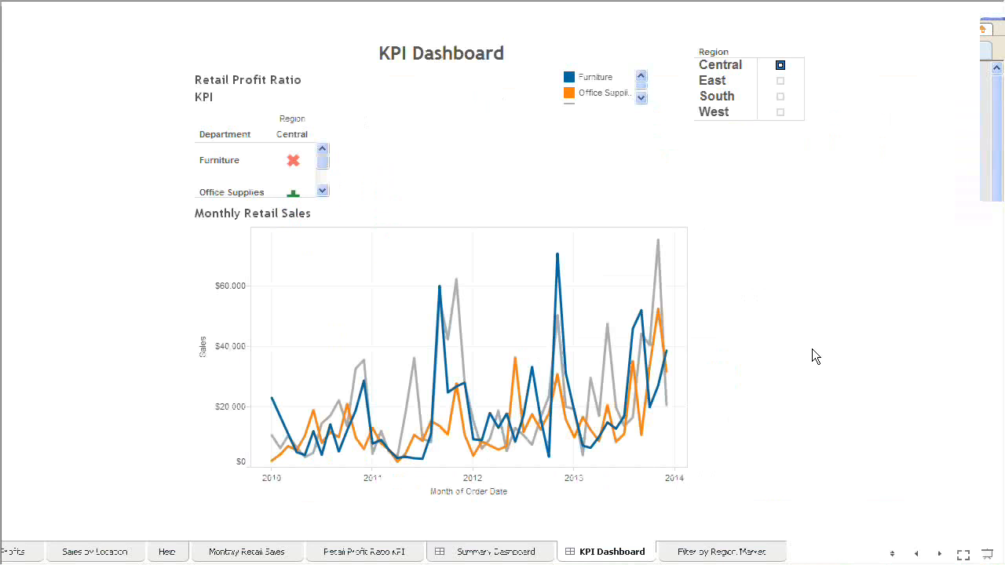
click(779, 81)
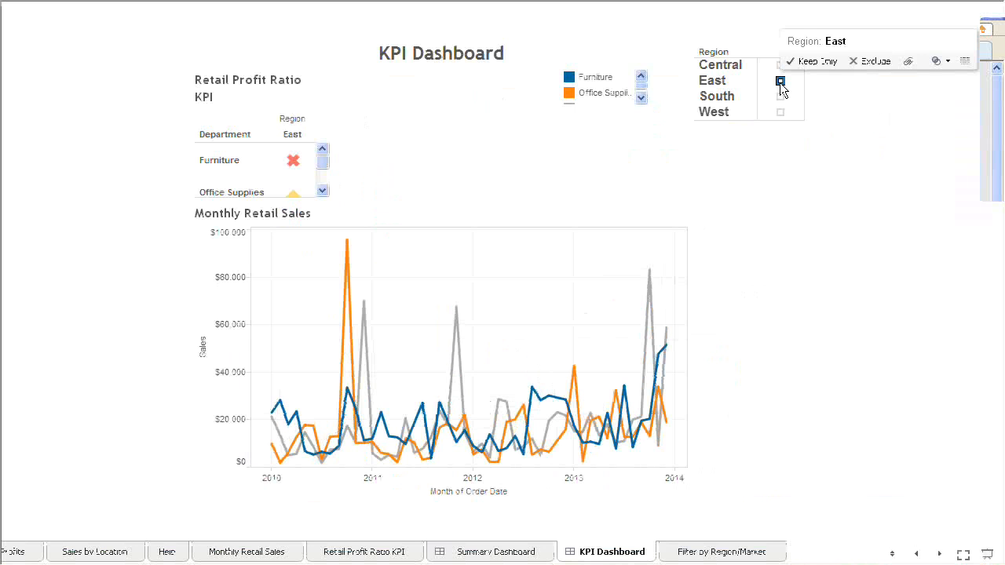
click(214, 161)
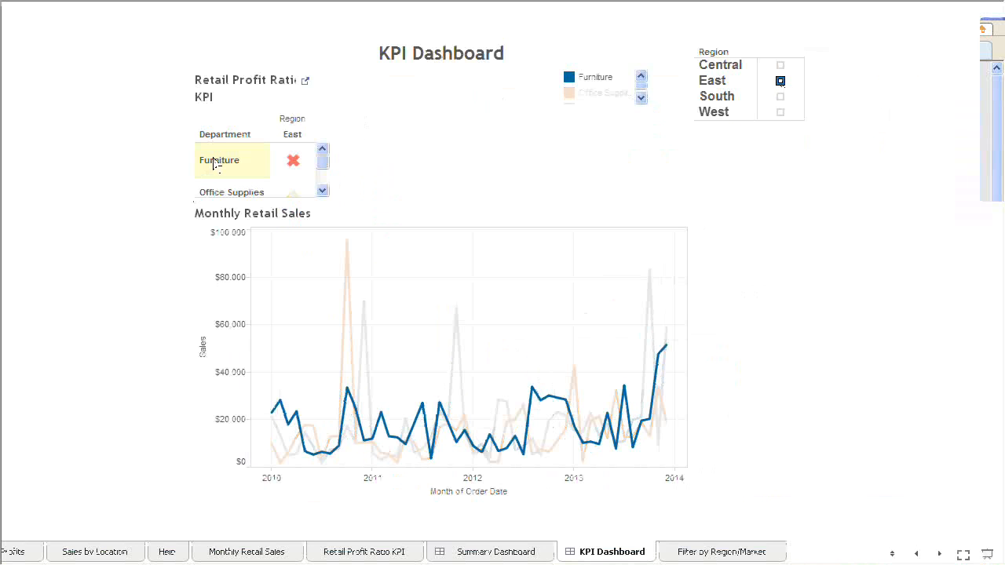
click(218, 192)
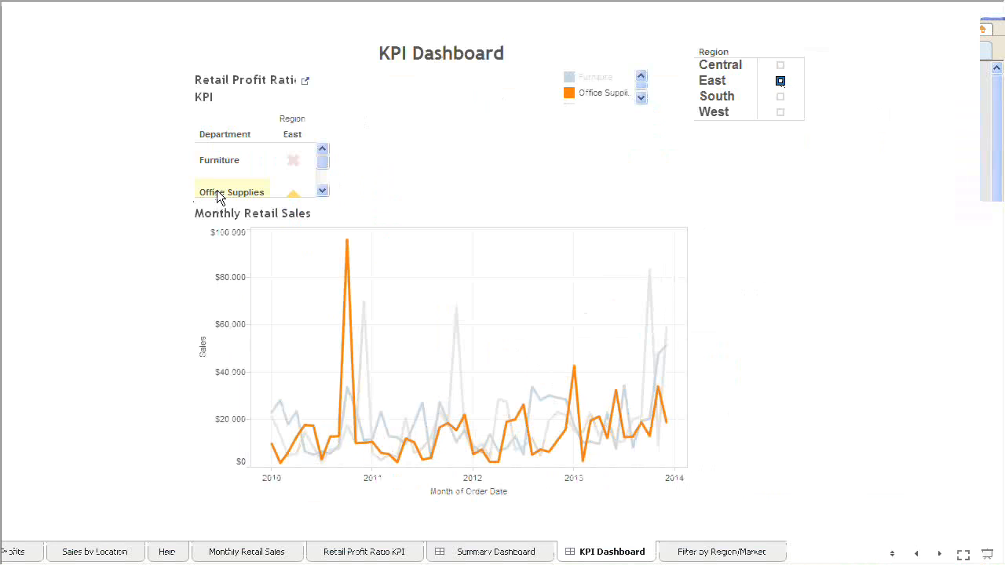
click(324, 189)
click(324, 188)
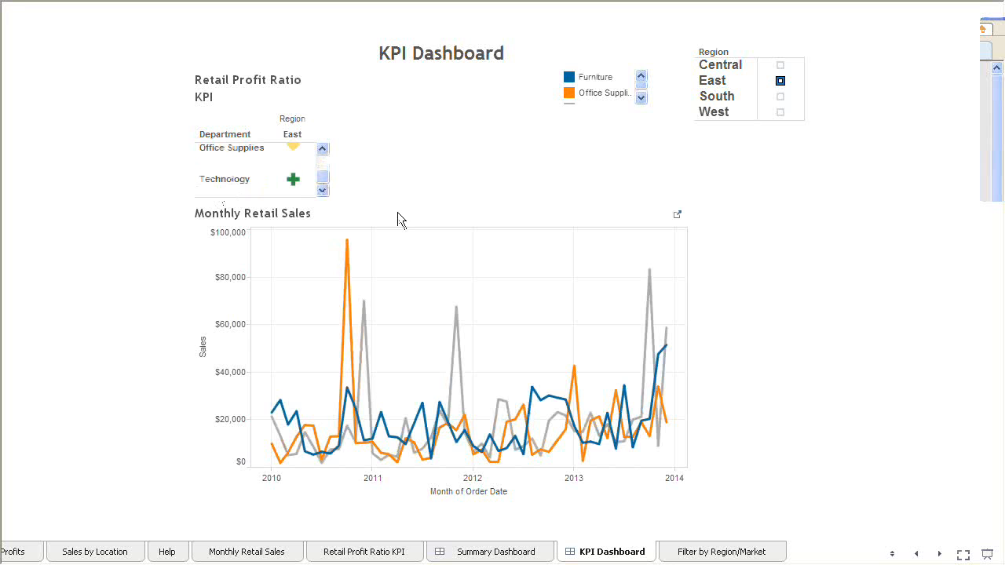
key(Escape)
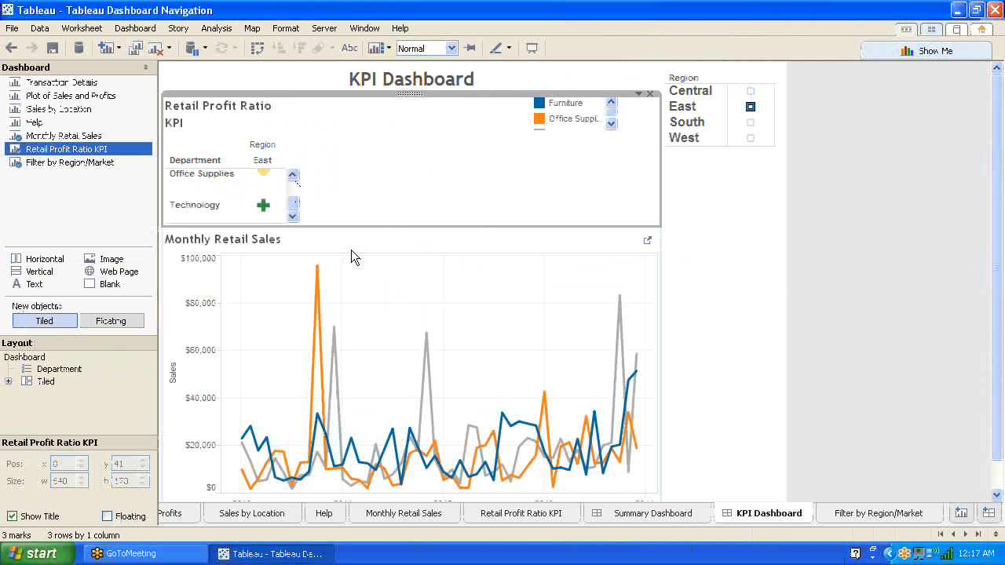
Step: Increase the height of the Retail Profit Ratio KPI view so all three department rows fit
drag(365, 254, 364, 269)
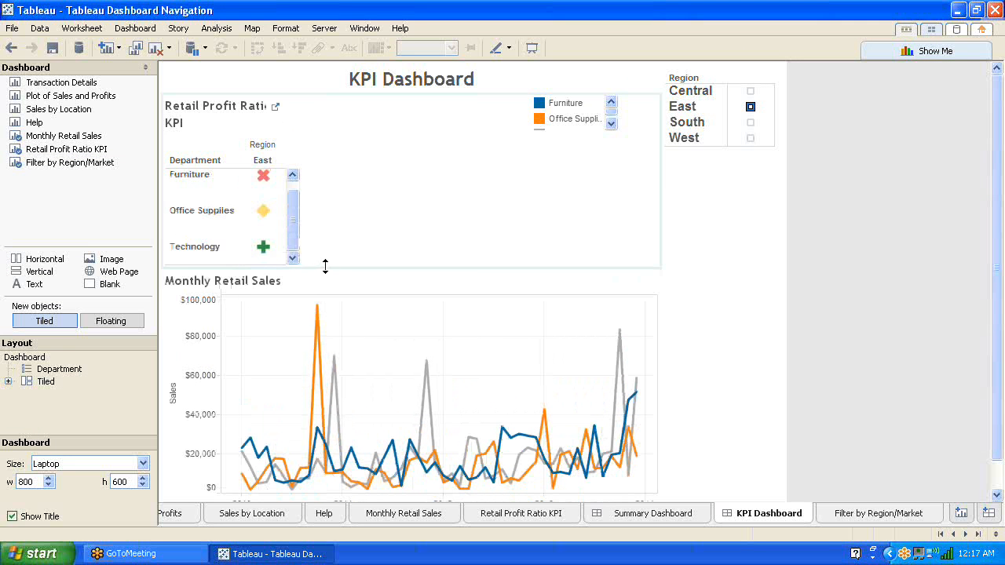
drag(325, 267, 324, 278)
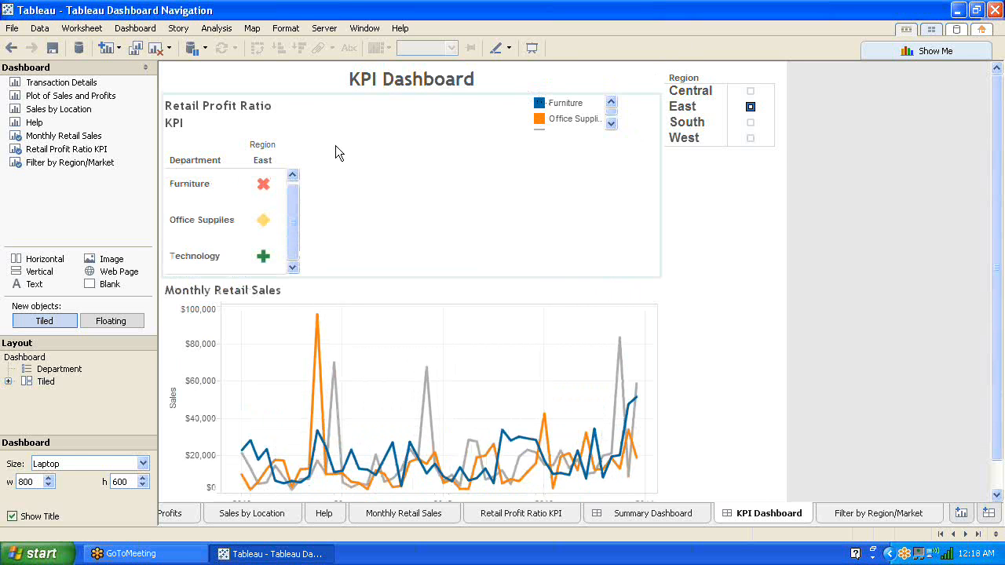
Step: Test the region filter on the adjusted layout by selecting Central and South in turn
click(750, 90)
click(750, 90)
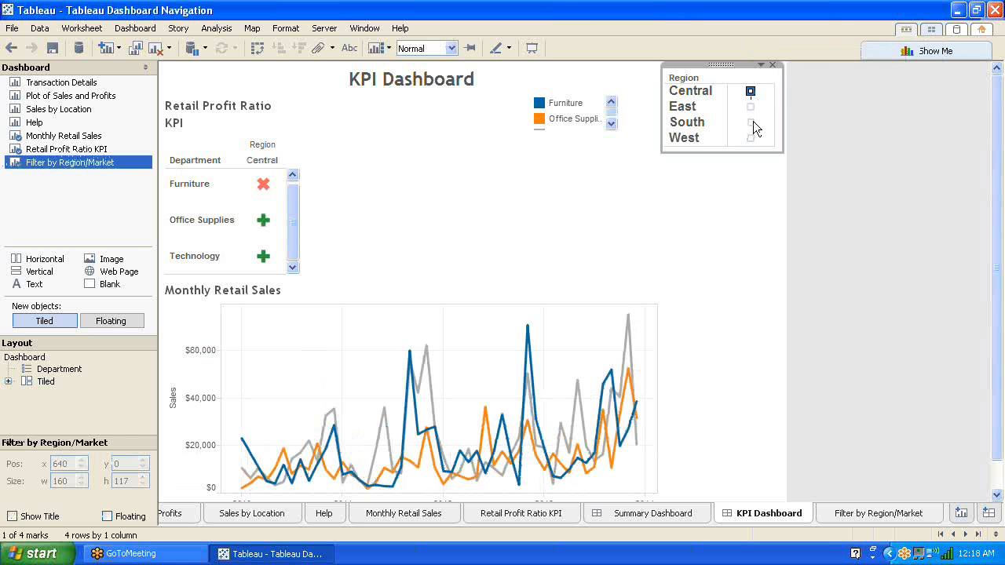
click(751, 123)
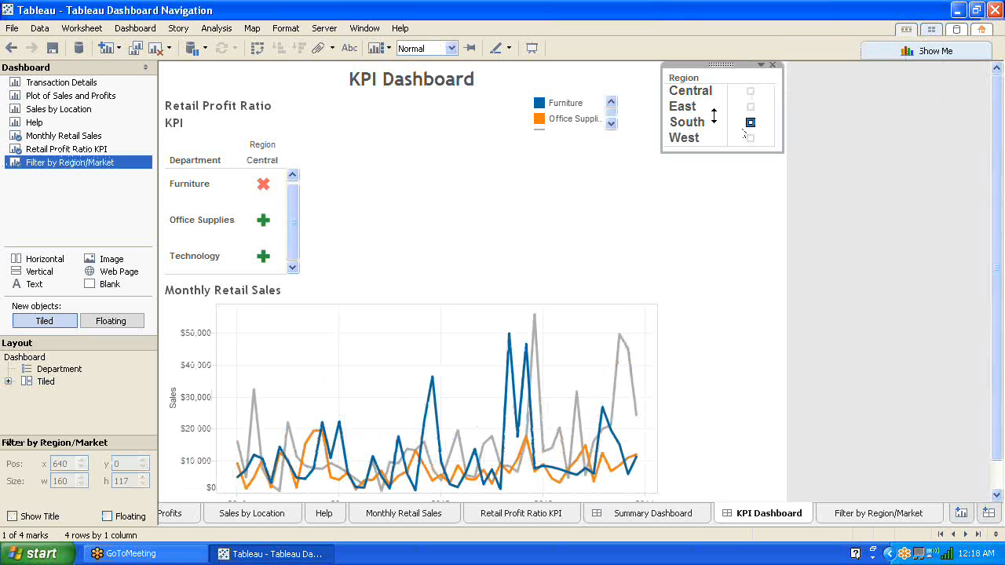
Step: Clear the region selection in the dashboard filter and add a new worksheet named Navigate
click(689, 77)
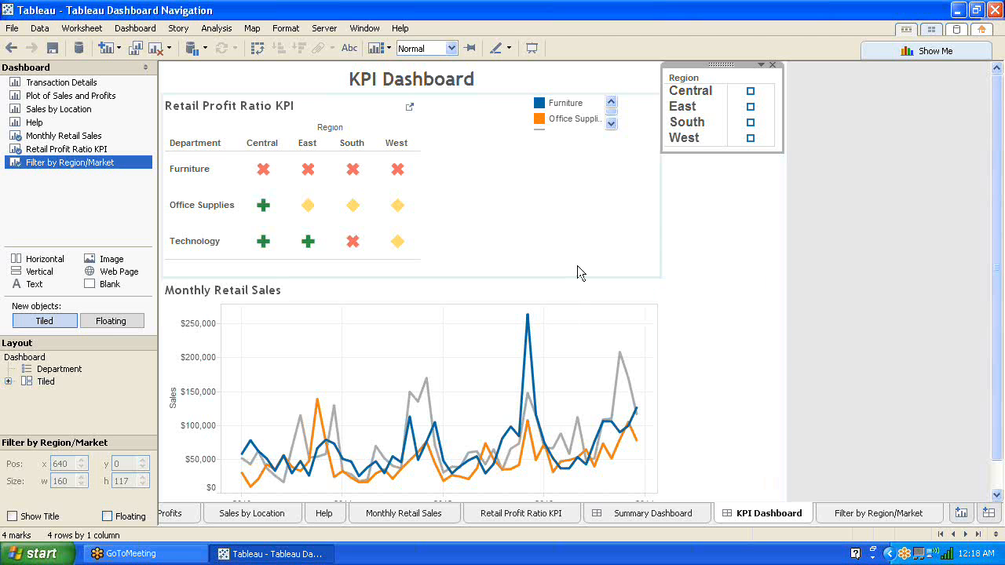
click(962, 515)
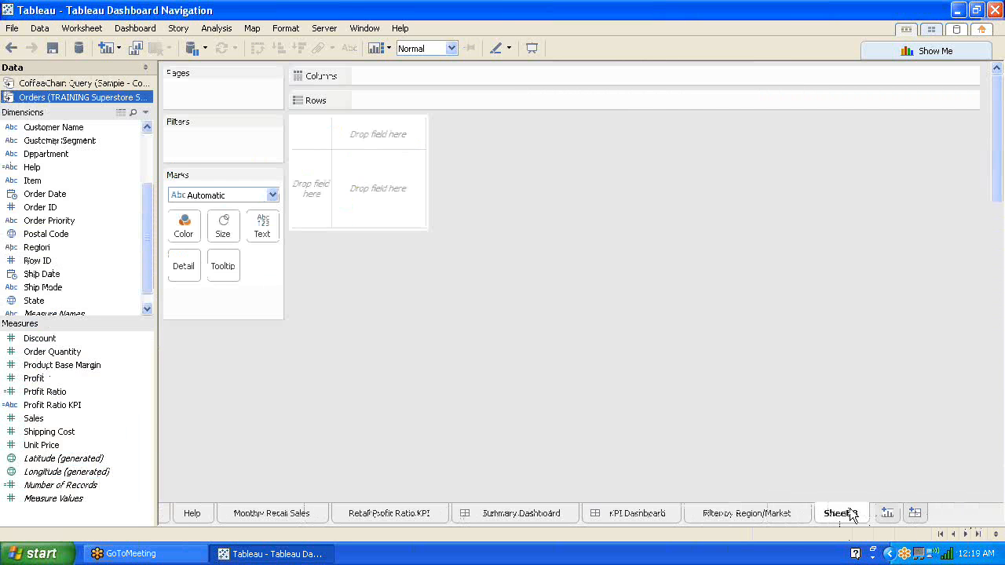
double_click(850, 510)
text(Navigate)
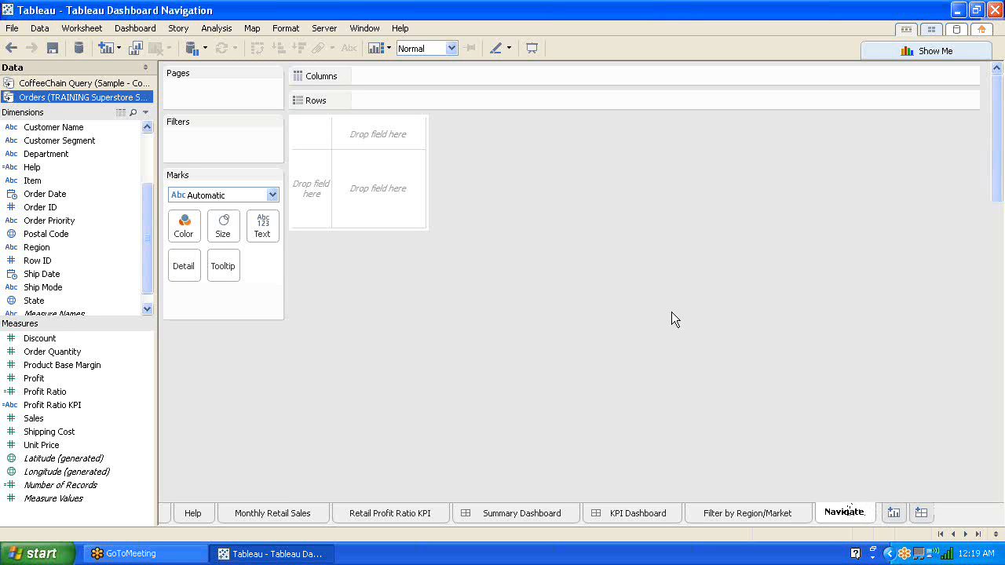
key(Return)
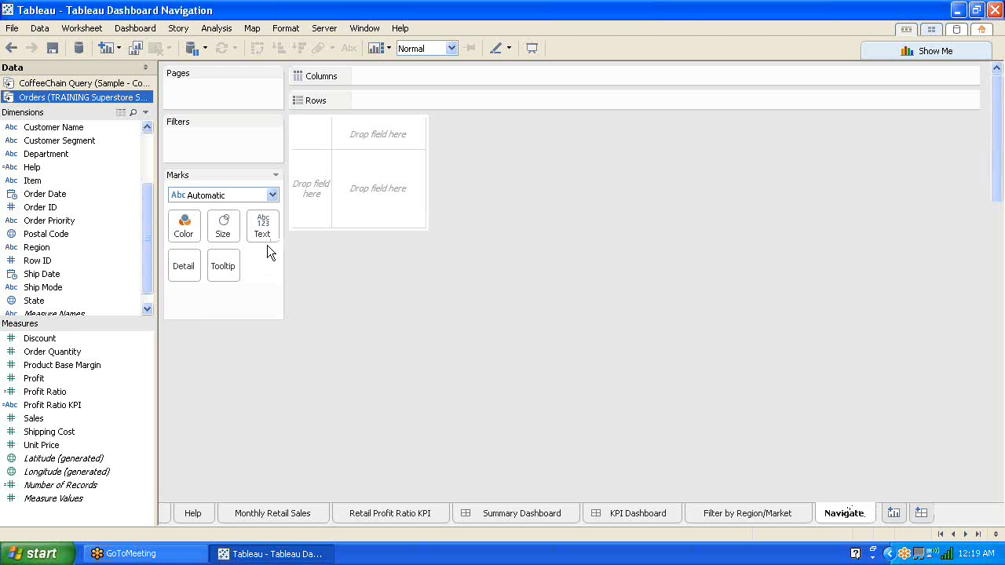
Step: Start a new calculated field from Order Date and name it Go Back
right_click(118, 194)
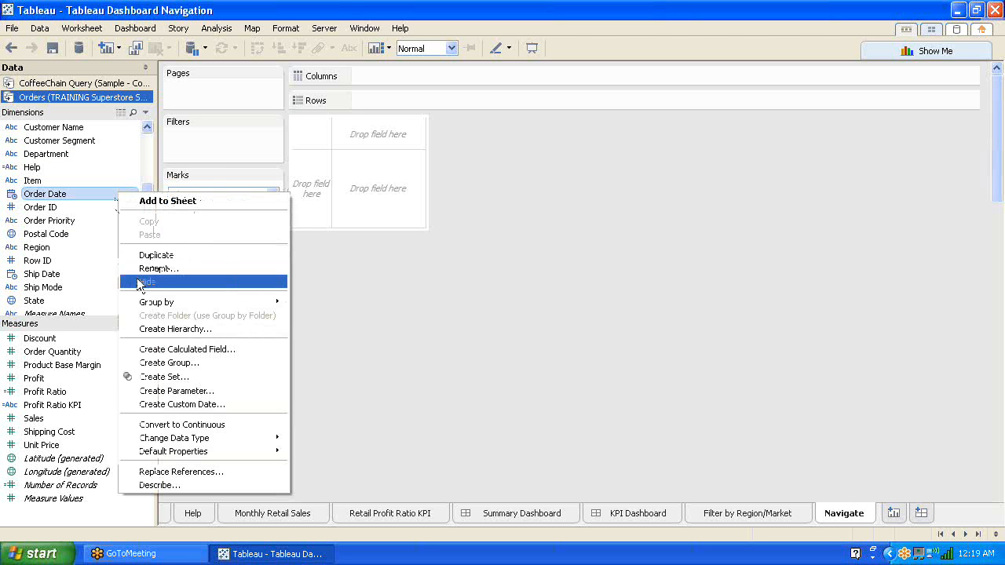
click(183, 350)
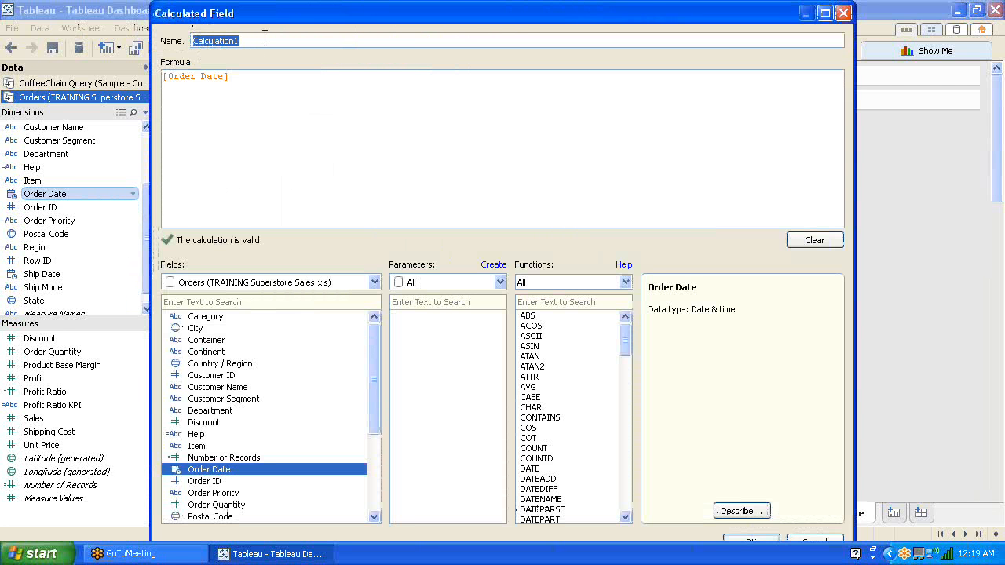
text(Go Ba)
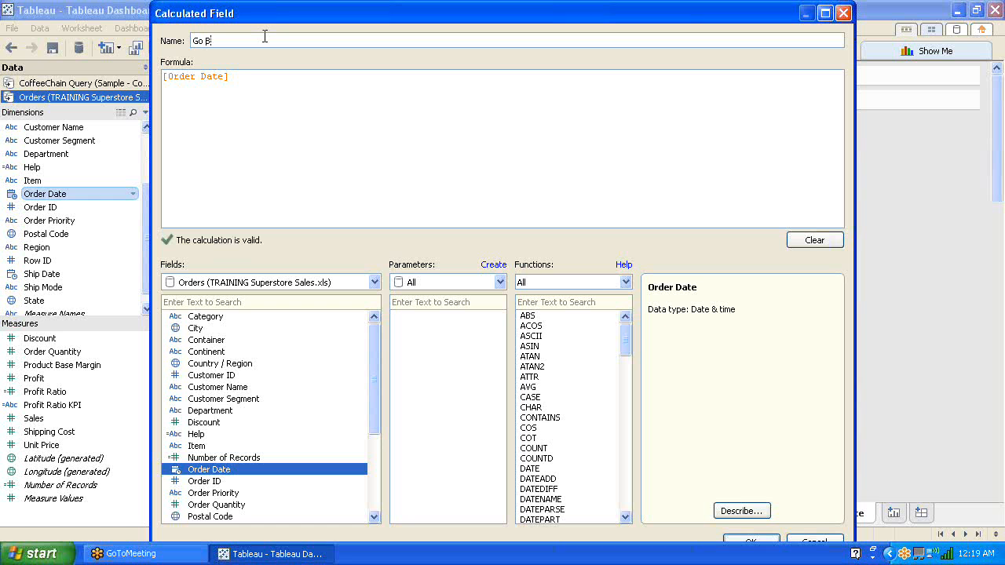
text(ack)
Step: Replace the Go Back formula with the text On Mouse Over Navigate to another Dashboard
drag(244, 76, 102, 81)
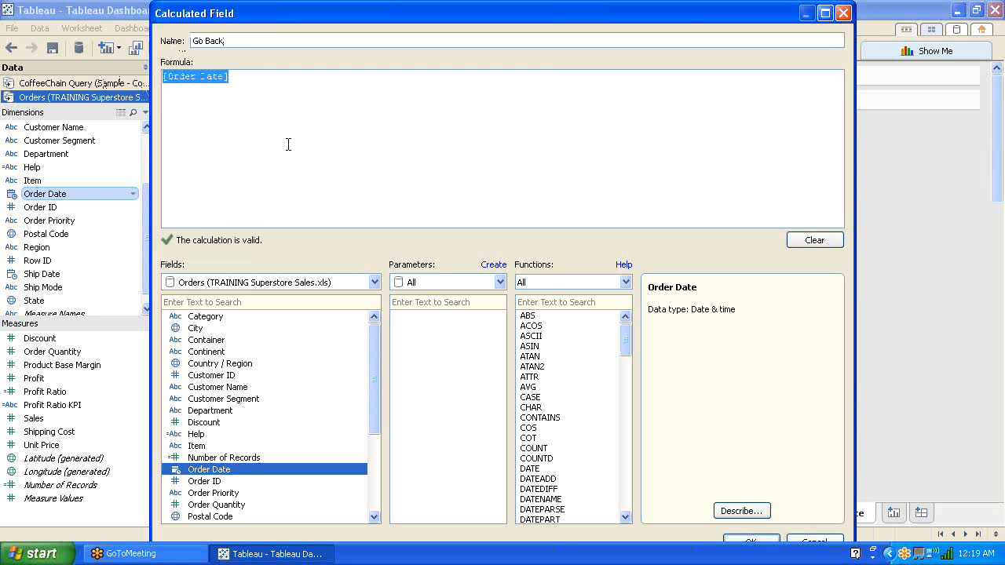
text(Or)
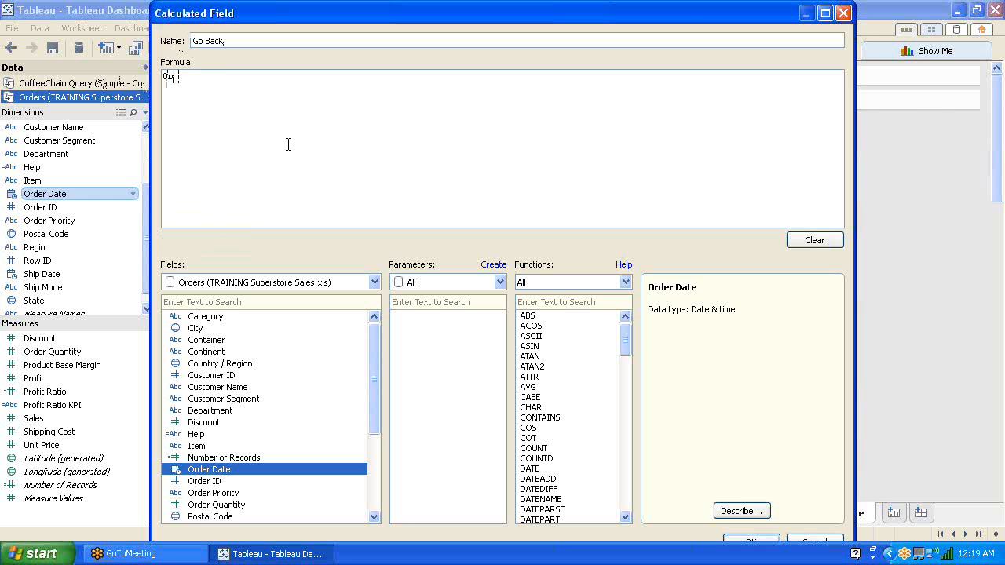
text( Mouse Over)
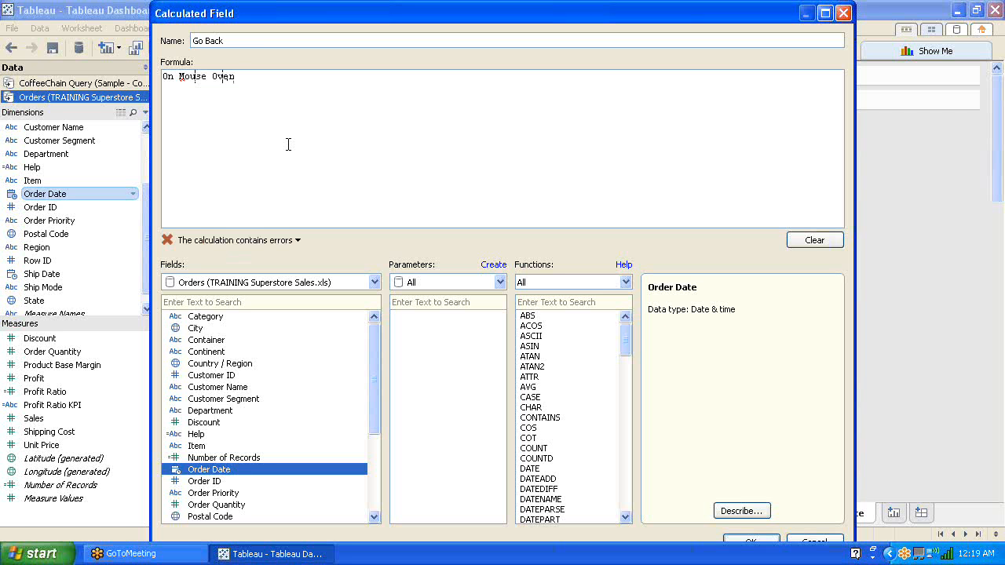
text( view )
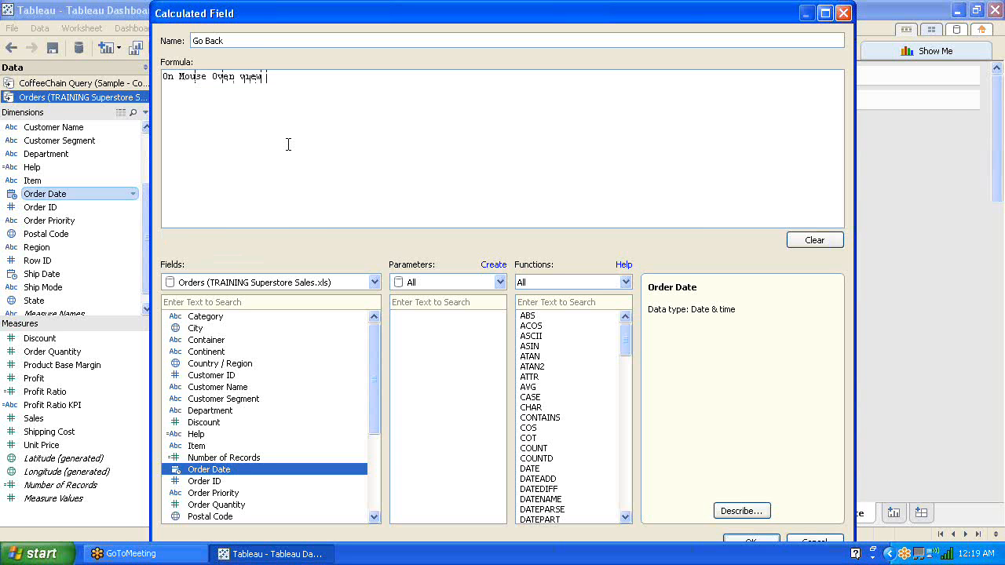
text(another Deshboard)
double_click(252, 77)
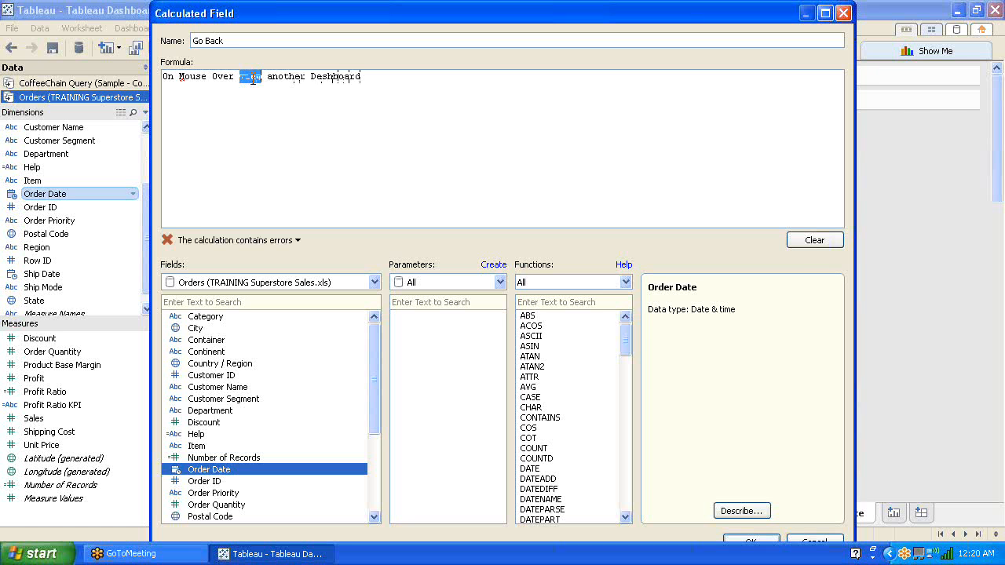
text(Navigate)
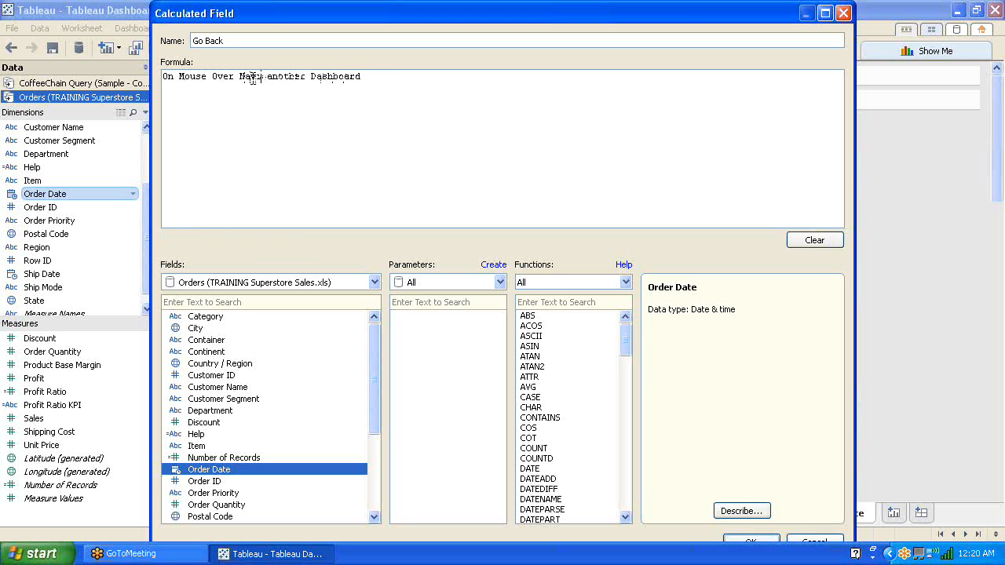
text( to)
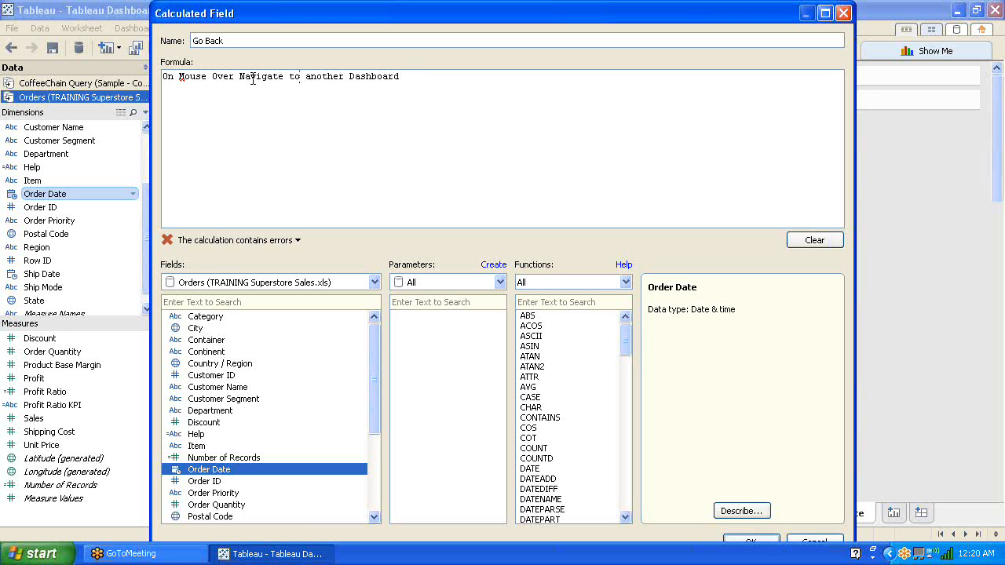
Step: Enclose the formula text in double quotes as a string and save the calculated field
click(163, 76)
text(/)
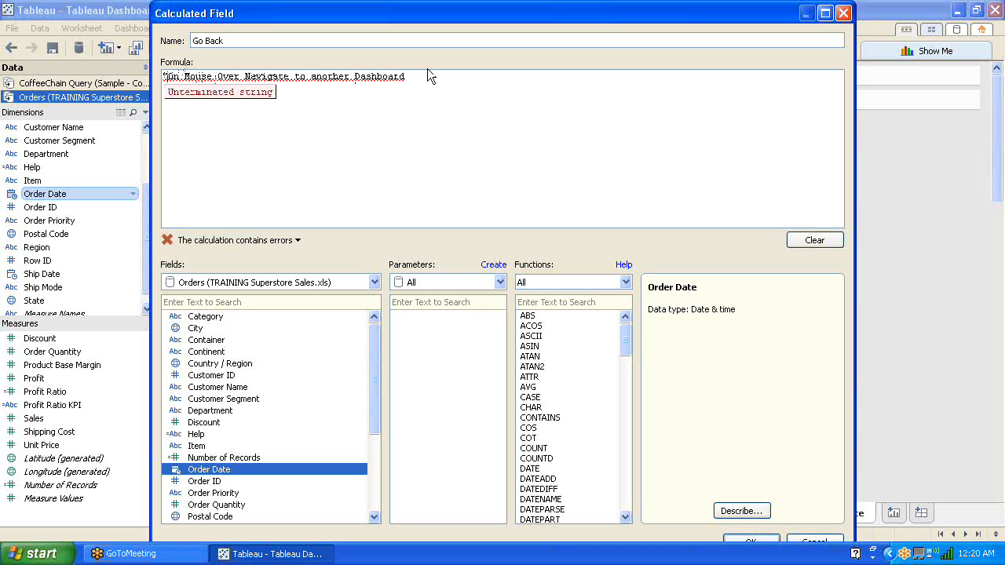
click(412, 77)
text(")
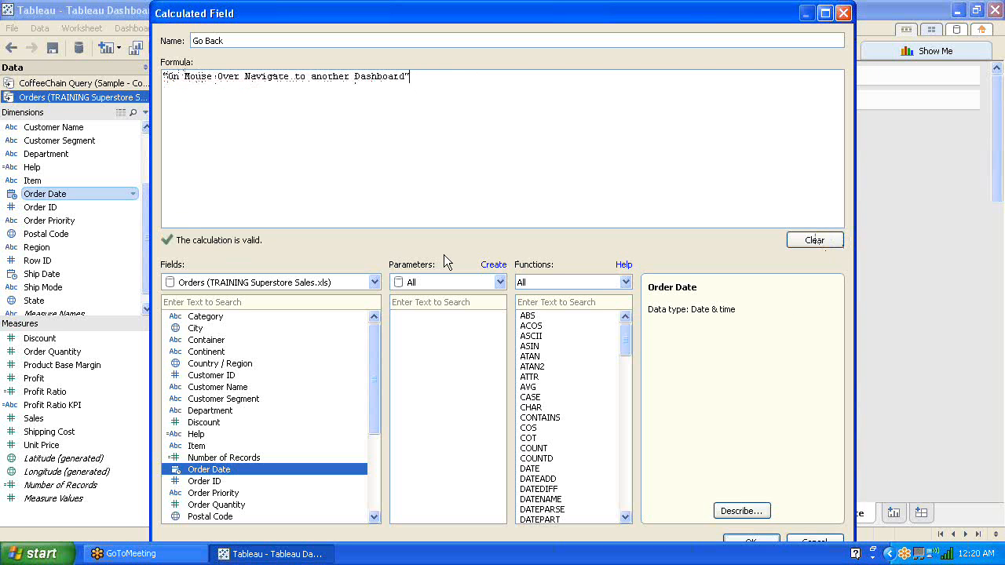
click(750, 542)
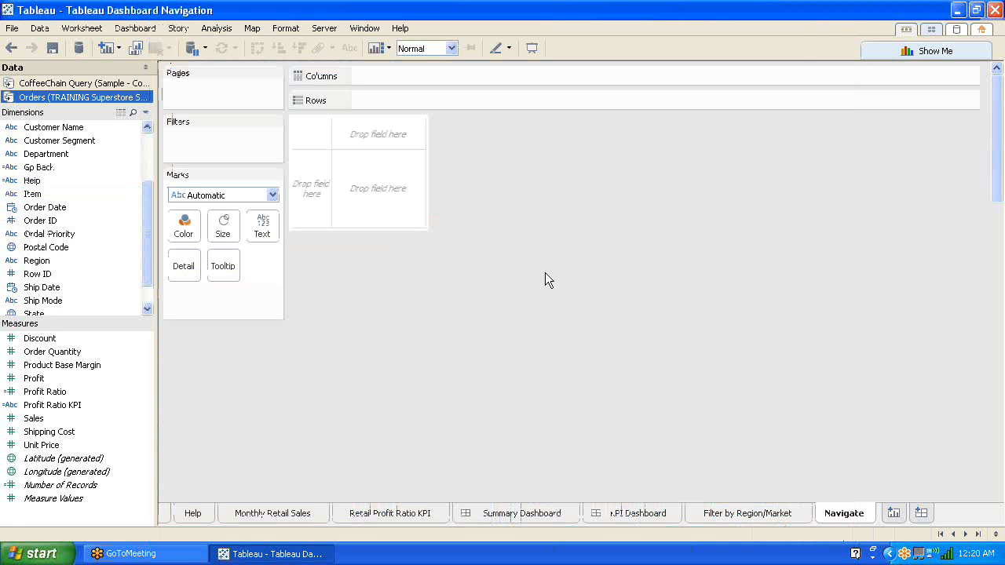
Step: Place the Go Back field on the Rows shelf of the Navigate sheet
drag(150, 211, 148, 172)
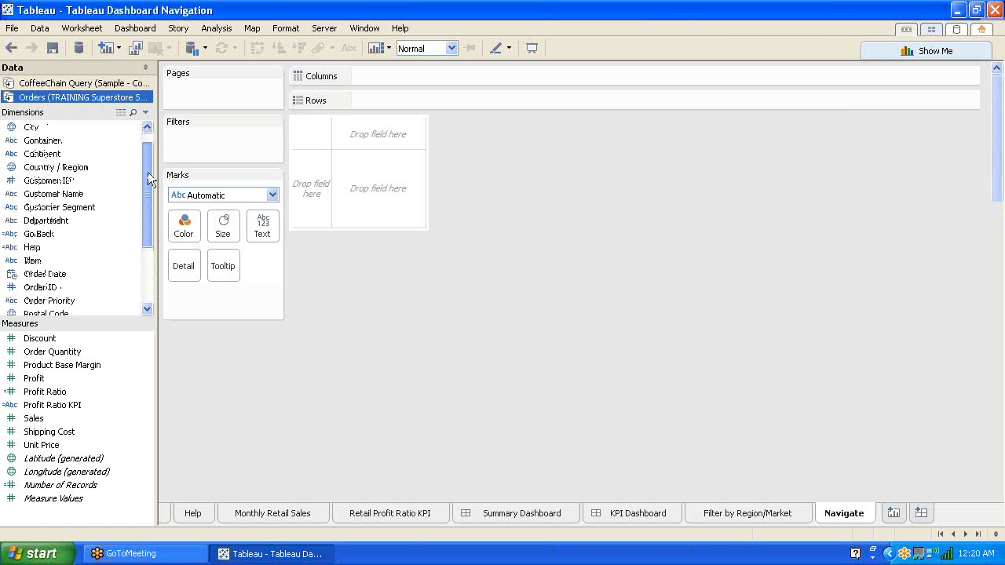
click(32, 238)
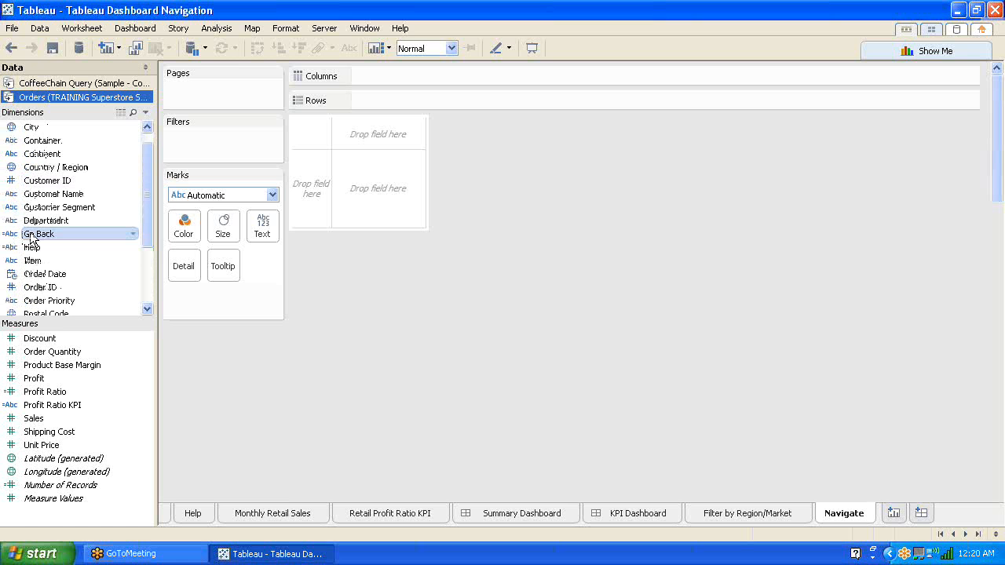
drag(32, 239, 391, 101)
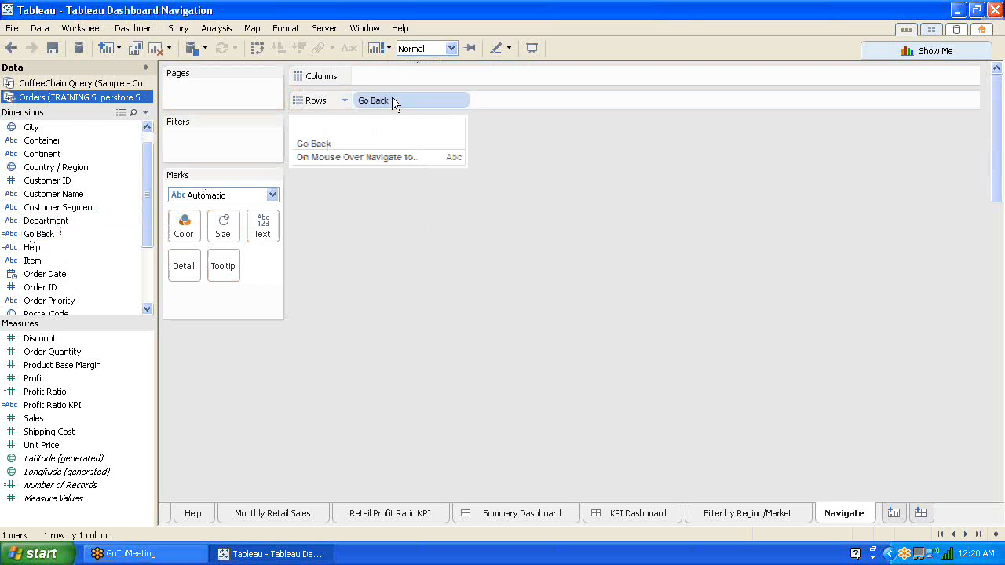
Step: Change the mark type to Shape and assign the green circled left arrow from the Arrows palette
click(272, 194)
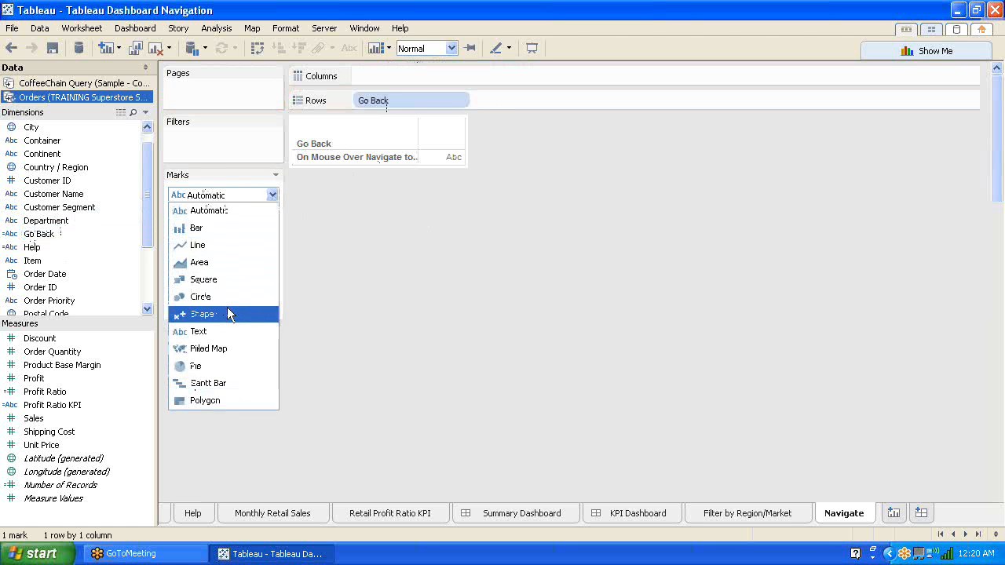
click(228, 313)
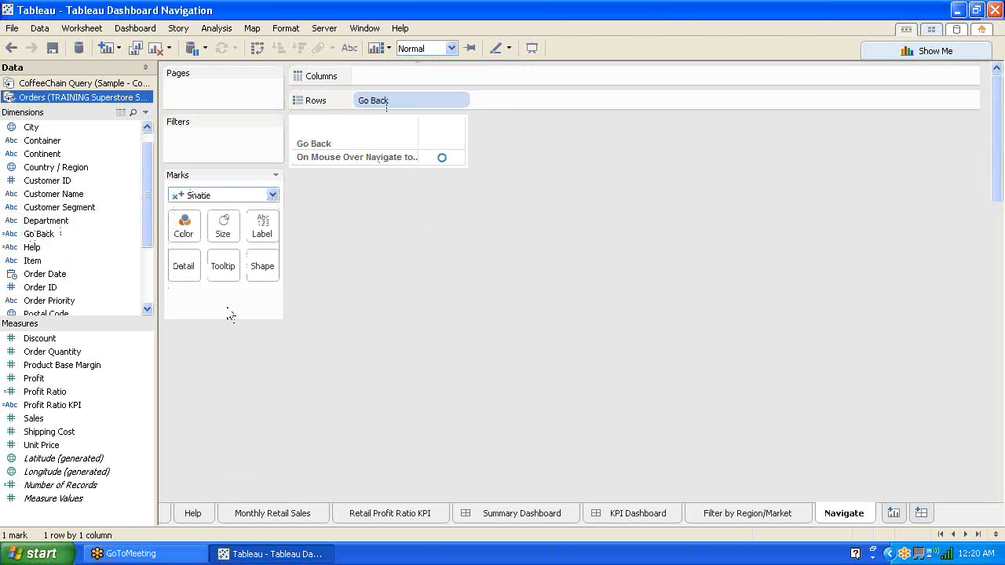
click(262, 268)
click(291, 373)
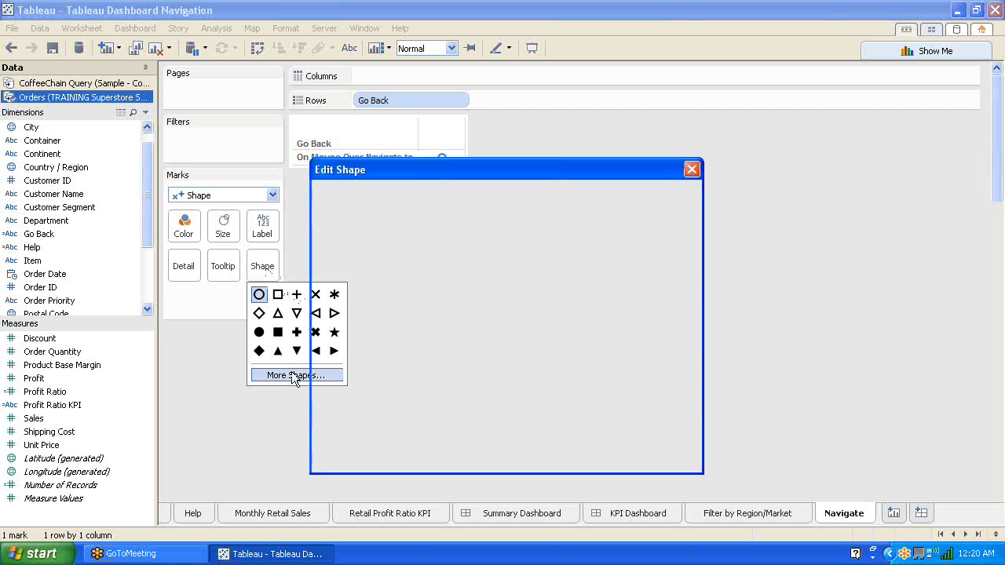
click(663, 215)
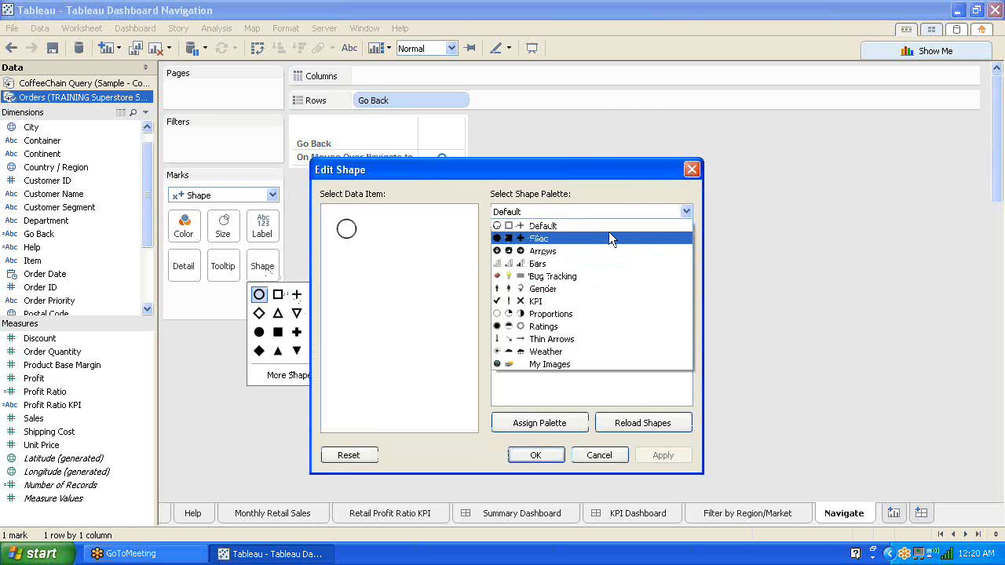
click(601, 244)
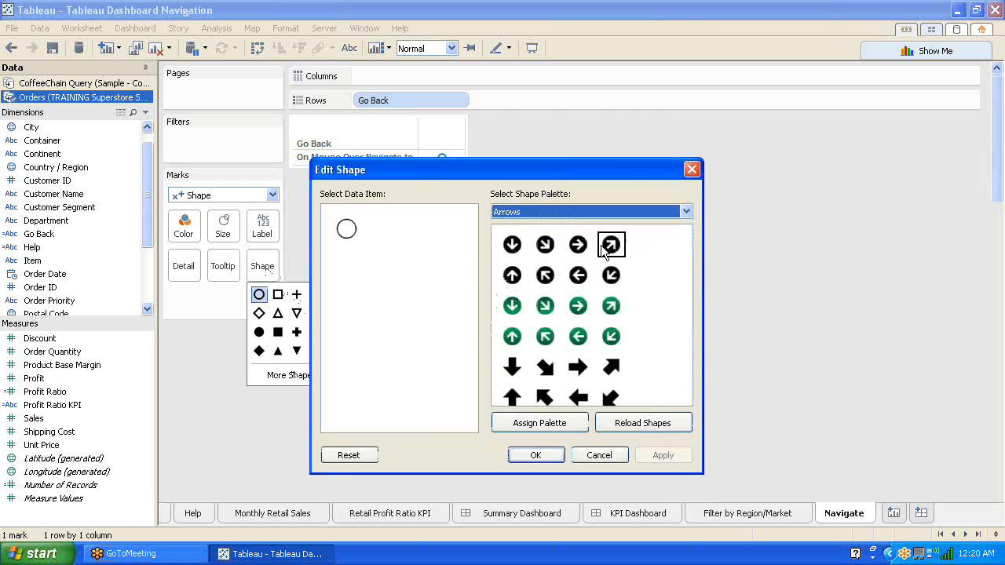
click(579, 337)
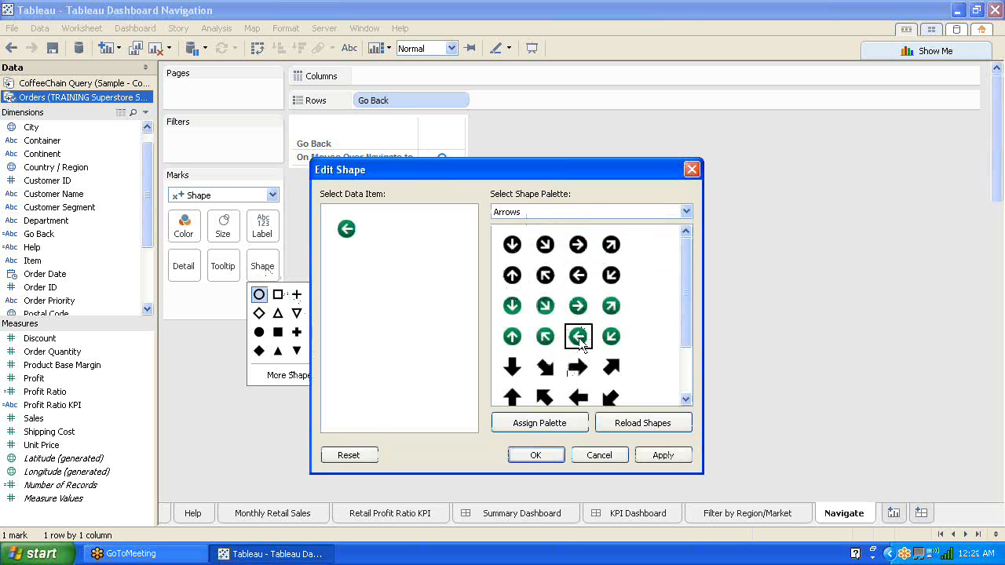
click(536, 456)
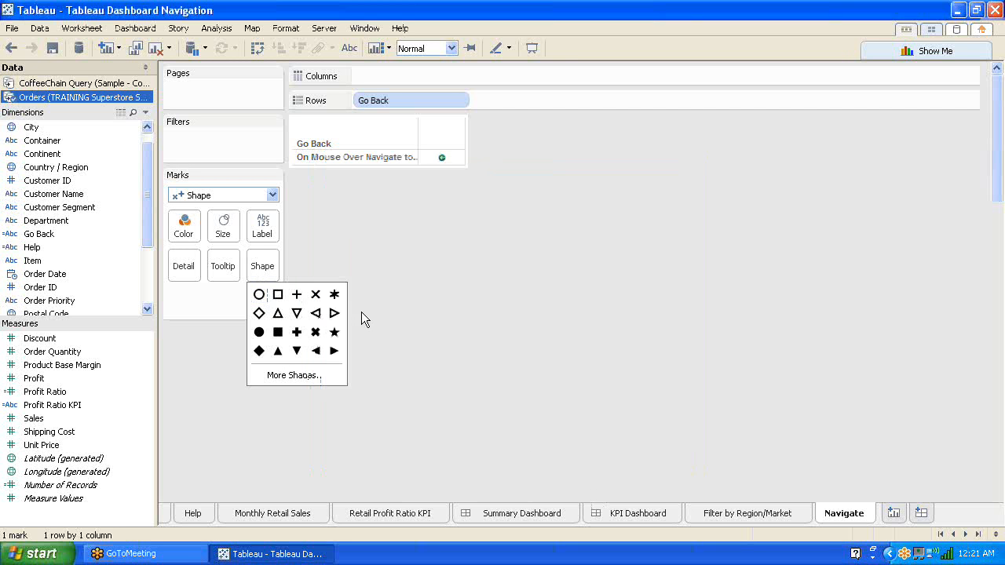
Step: Open the view's formatting and enlarge its cells so the navigation text fits on one line, with the row height slightly reduced
right_click(447, 156)
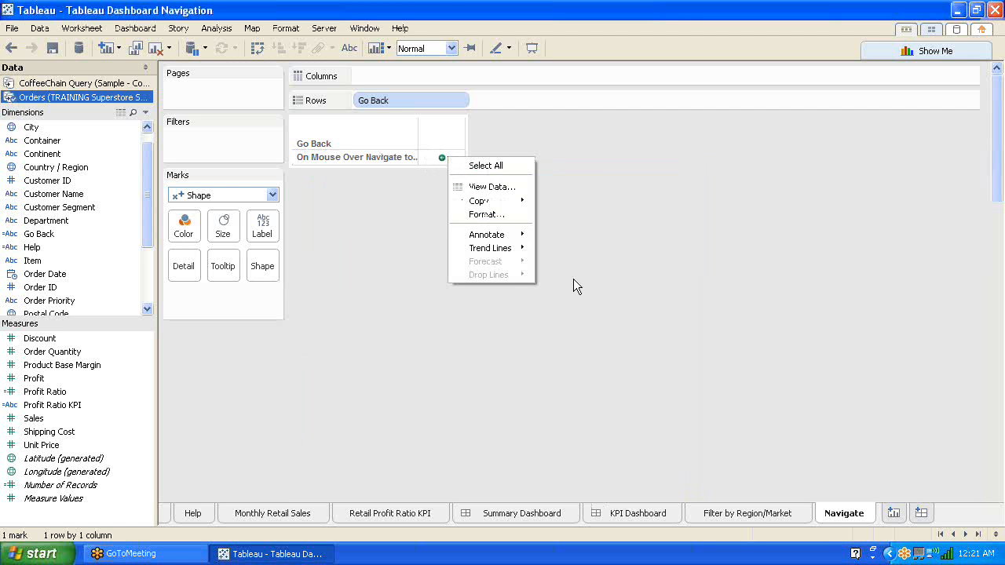
click(487, 216)
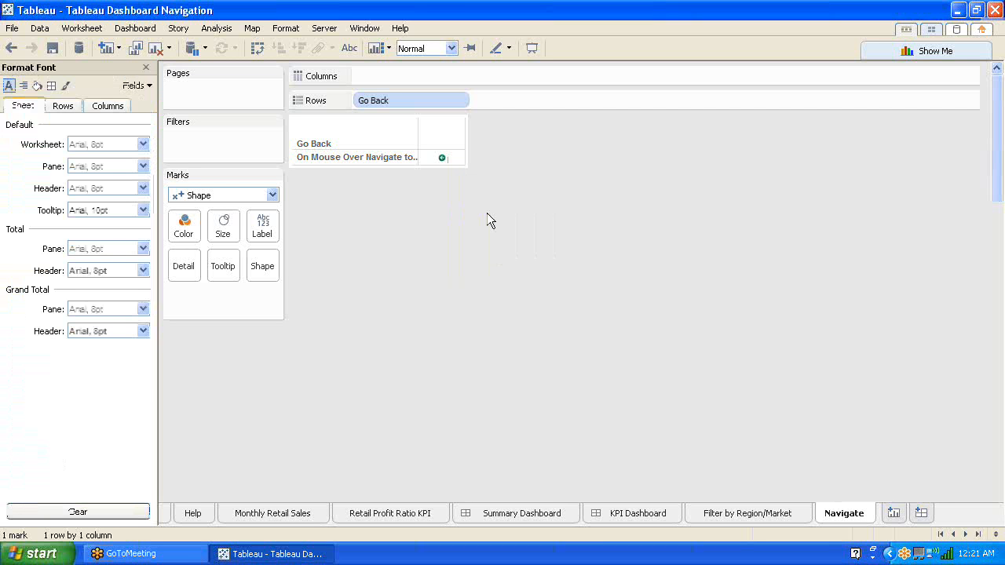
key(ctrl+shift+b)
key(ctrl+shift+b)
key(ctrl+shift+b)
key(ctrl+shift+b)
key(ctrl+shift+b)
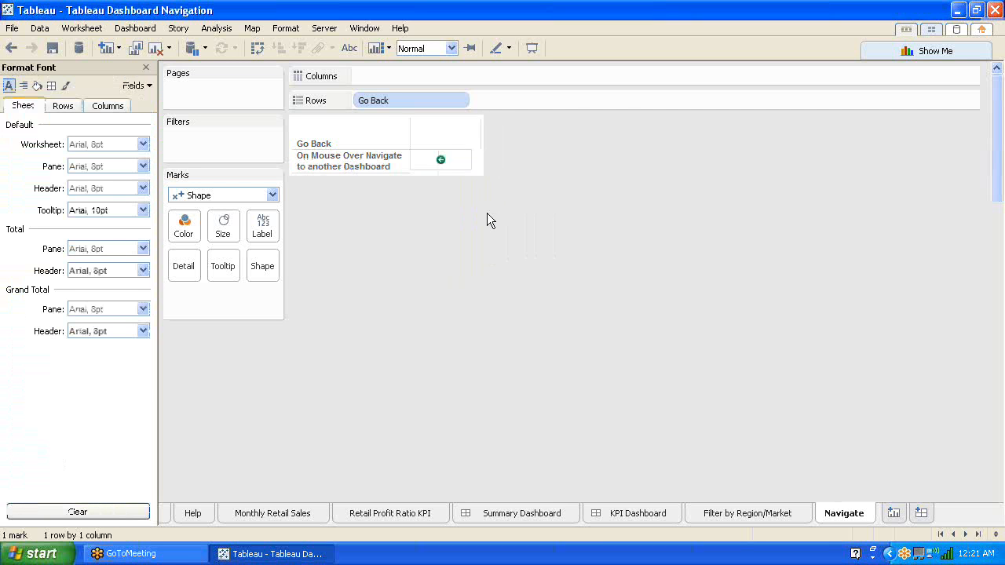
key(ctrl+b)
key(ctrl+b)
key(ctrl+b)
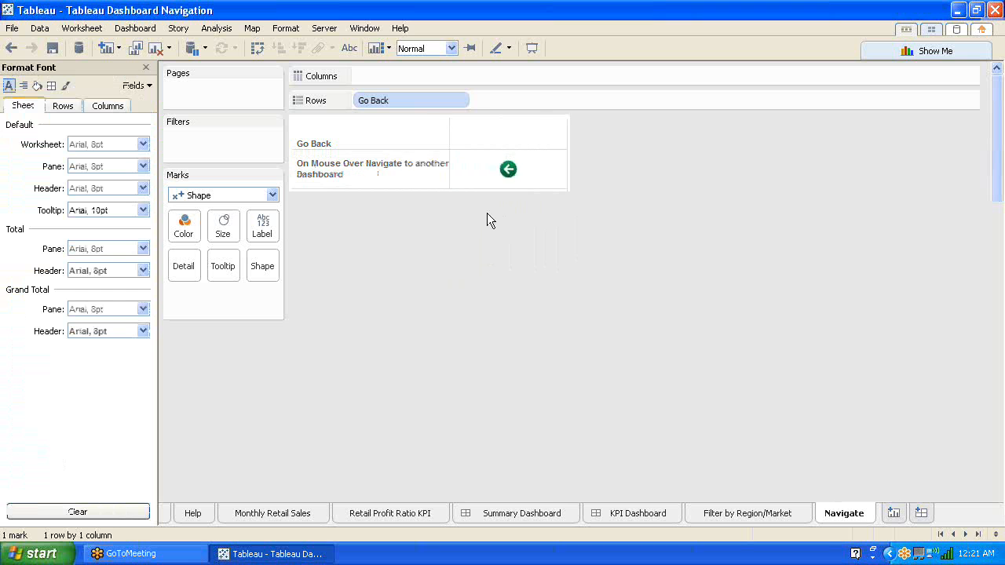
key(ctrl+b)
key(ctrl+b)
key(ctrl+b)
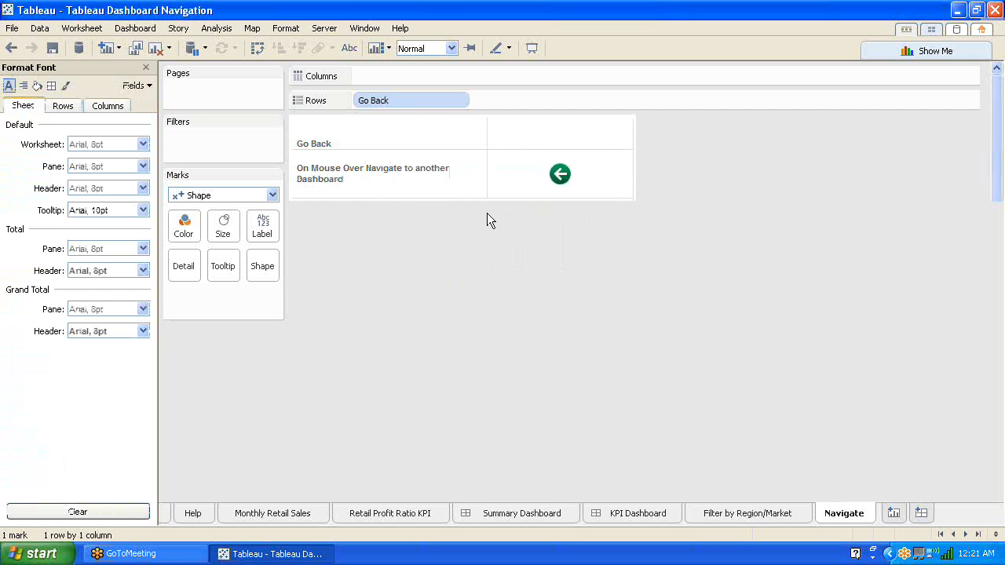
key(ctrl+b)
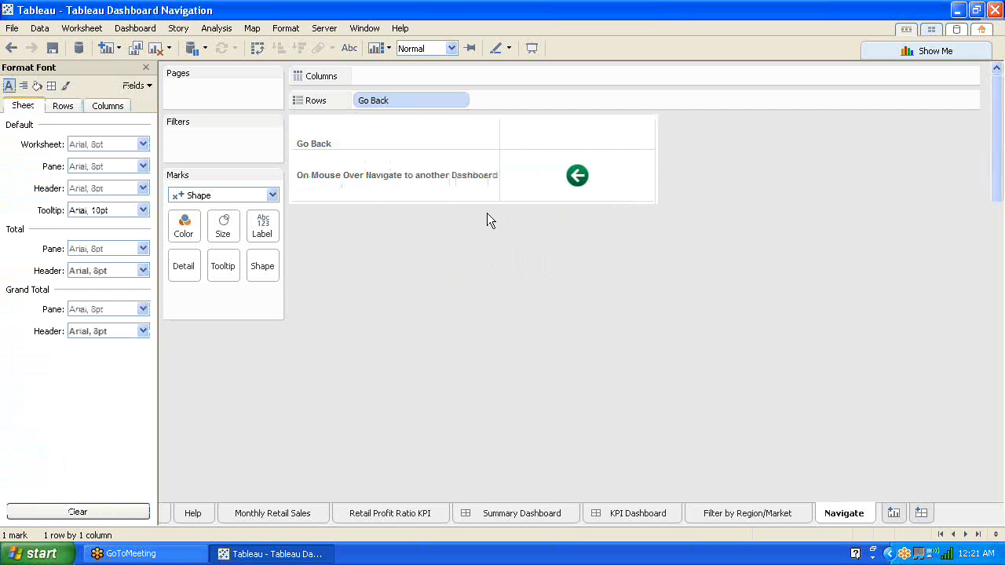
key(ctrl+b)
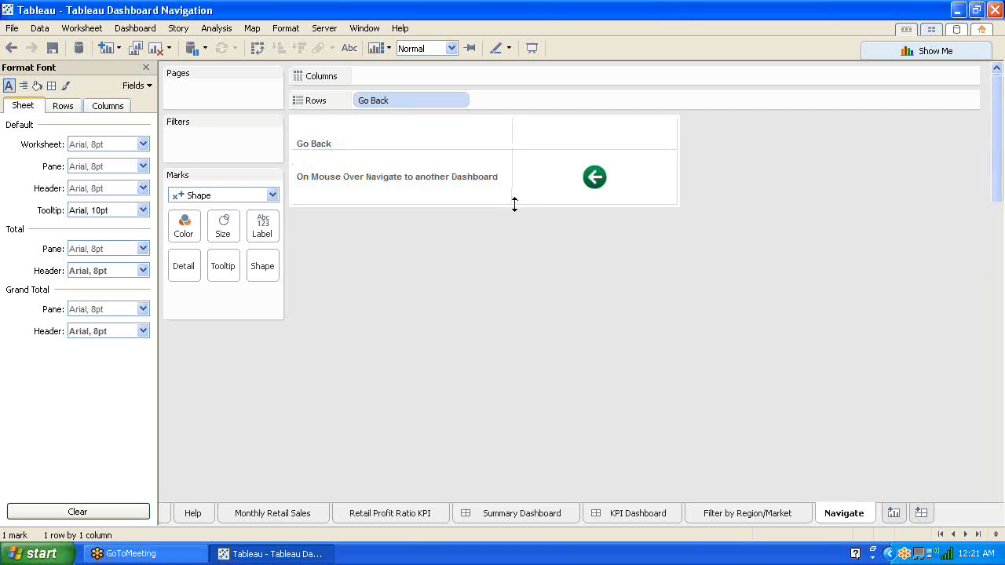
mouse_move(515, 205)
mouse_down()
mouse_move(514, 179)
mouse_move(512, 189)
mouse_up()
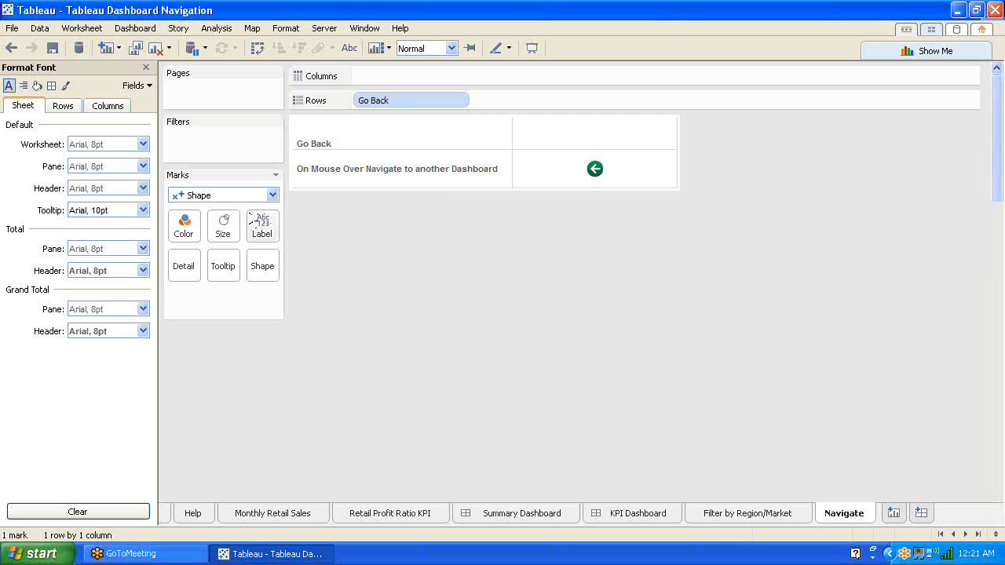
Step: Enlarge the green arrow shape on the Navigate sheet and close the font formatting
click(224, 229)
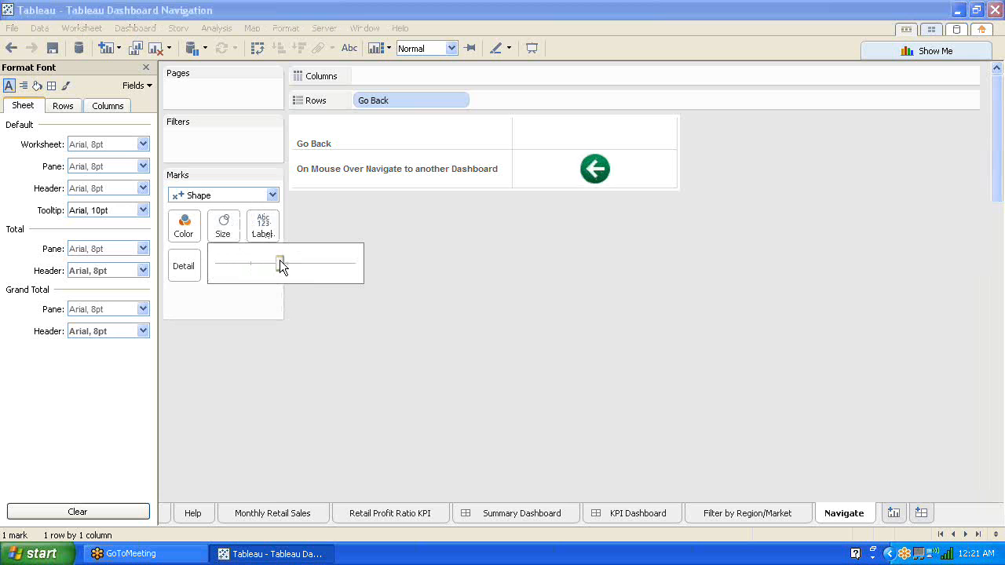
click(475, 374)
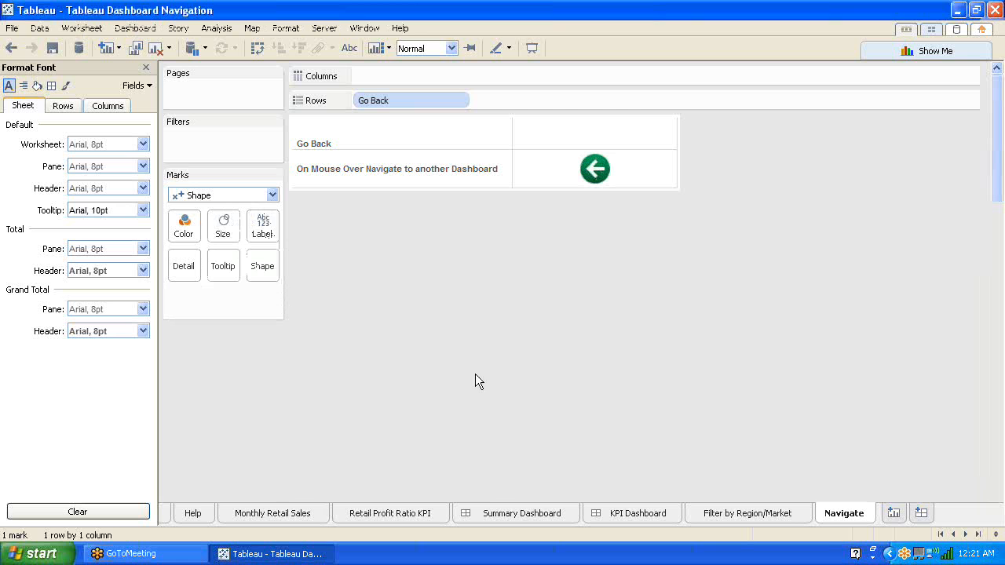
click(146, 68)
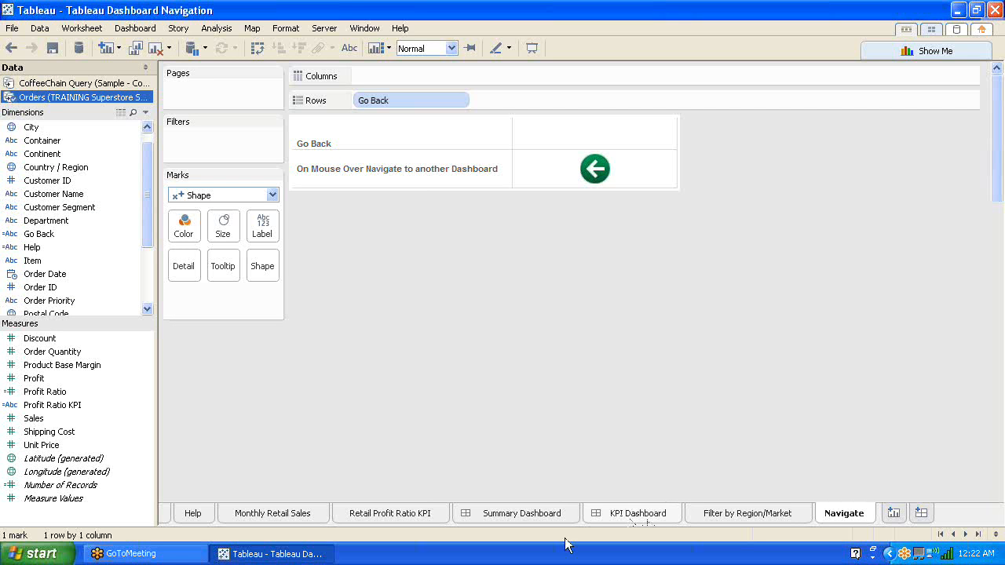
Step: Hide the field labels for rows on the Navigate sheet
click(633, 514)
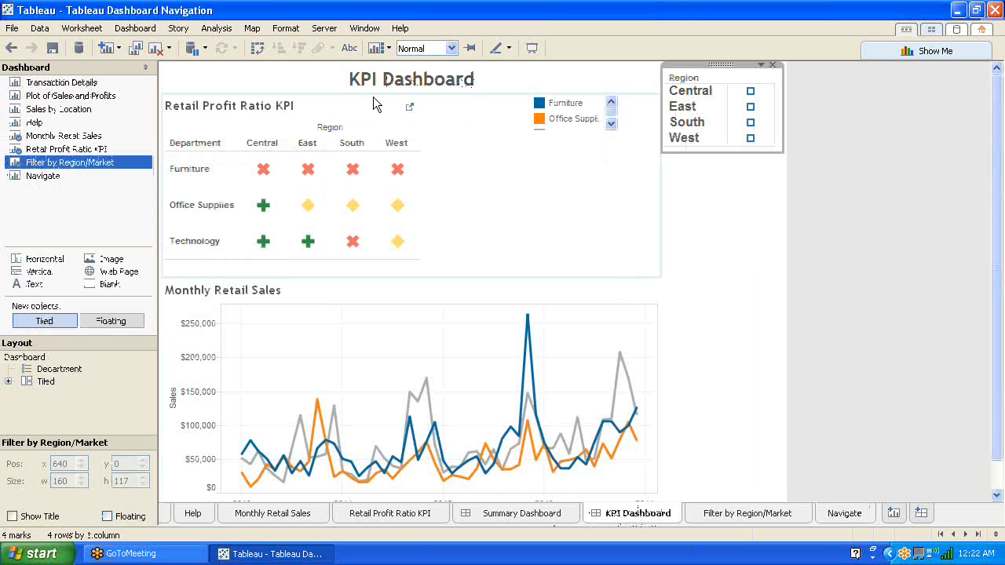
click(845, 514)
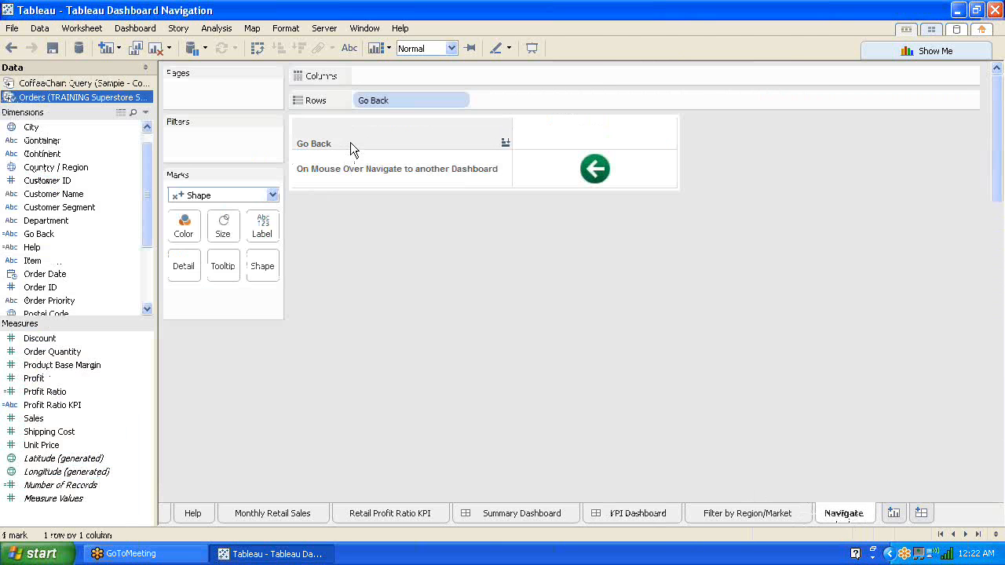
right_click(351, 139)
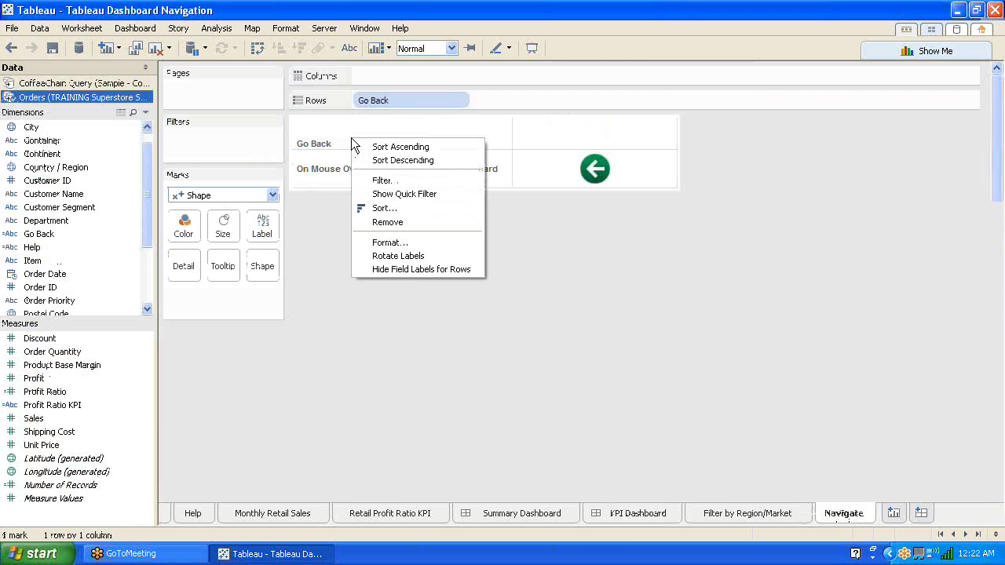
click(425, 269)
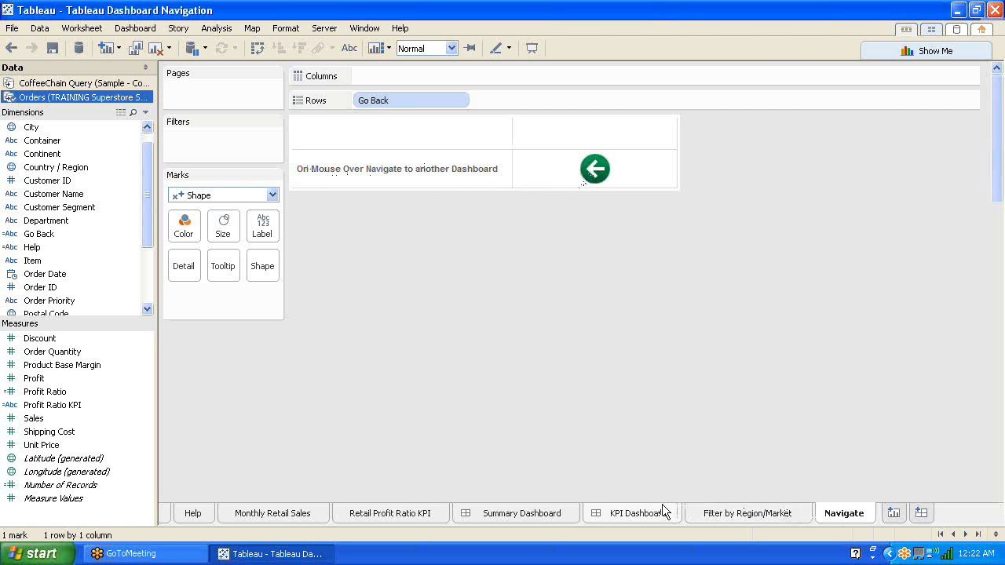
Step: Add the Navigate sheet to the KPI Dashboard, between the dashboard title and the Retail Profit Ratio KPI view
click(628, 515)
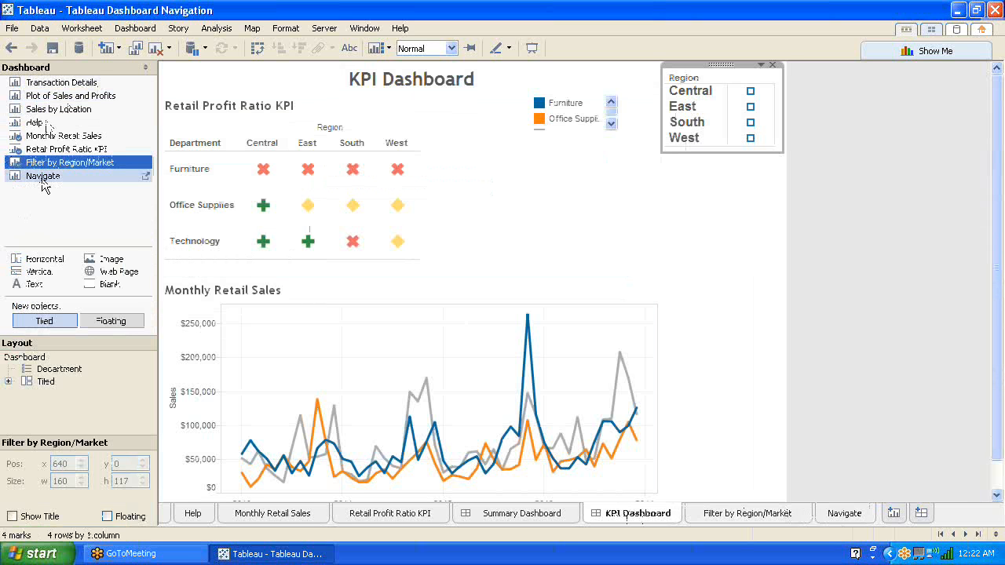
drag(40, 176, 200, 82)
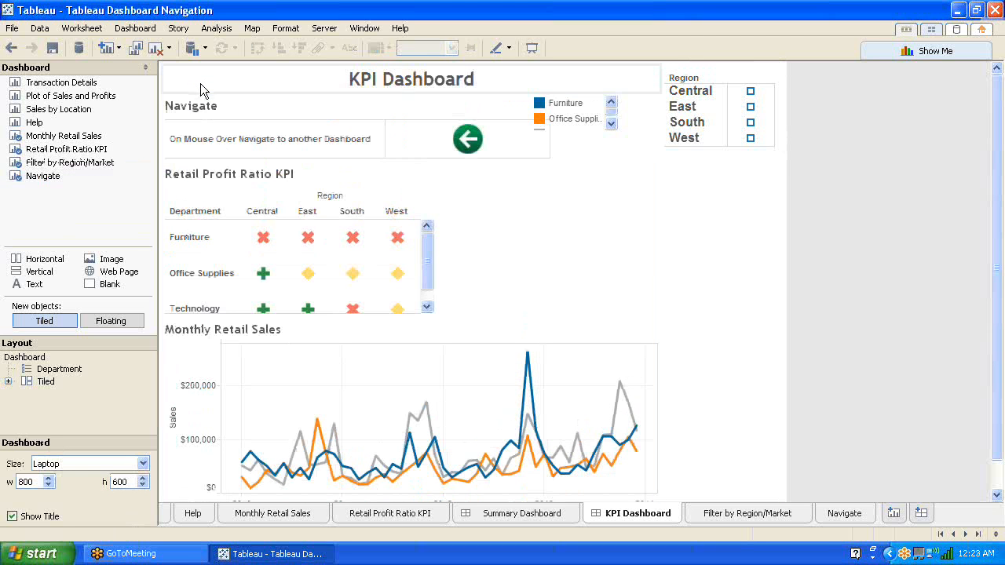
Step: Move the floating Department legend below the Region filter and enlarge it to a height of 92 so every department fits
click(606, 107)
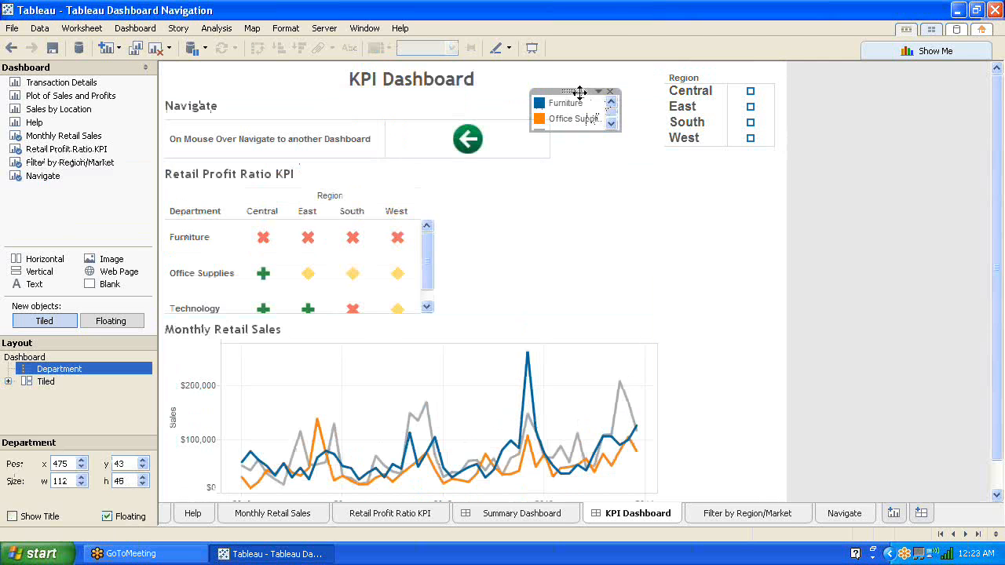
drag(579, 92, 722, 169)
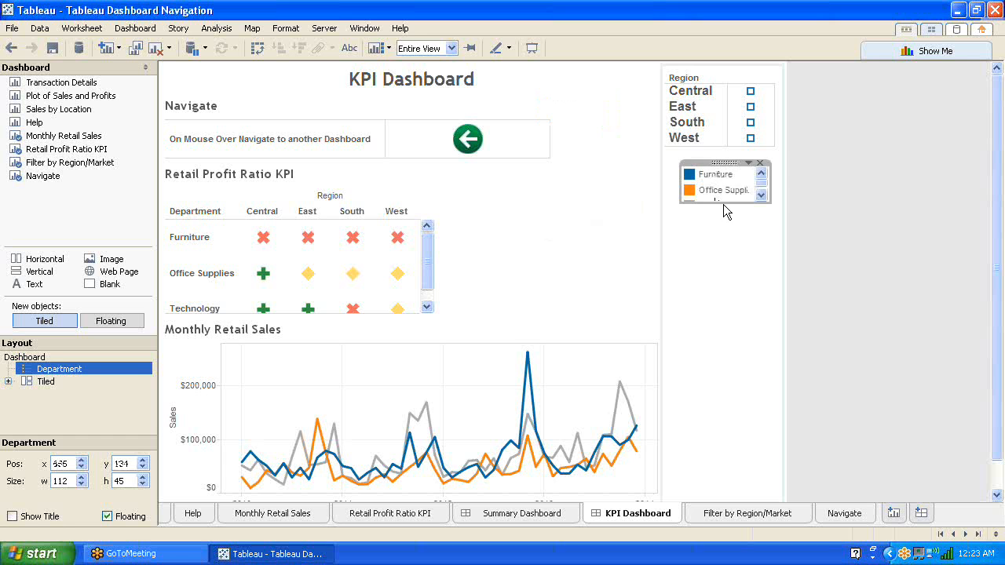
drag(723, 204, 721, 239)
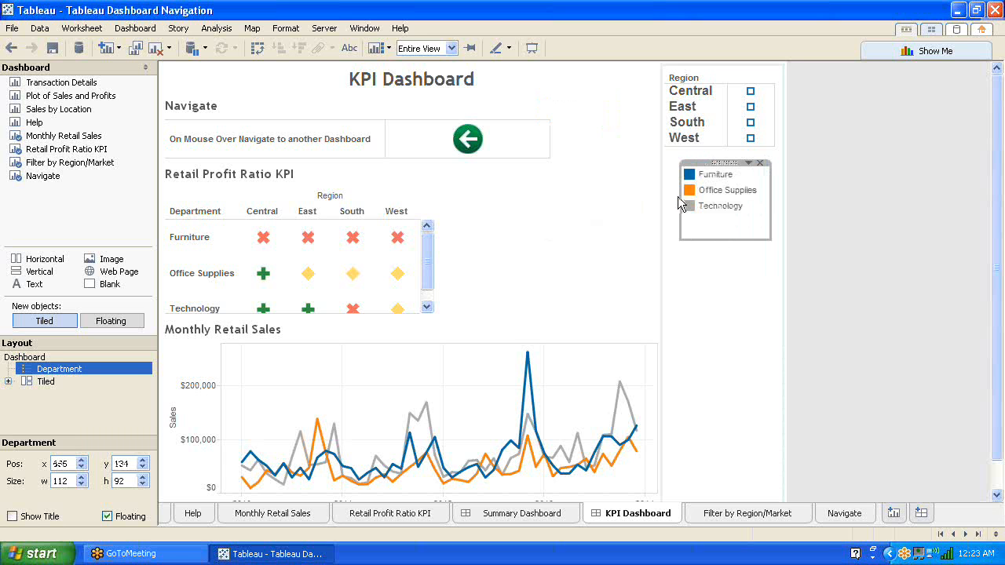
drag(678, 196, 666, 202)
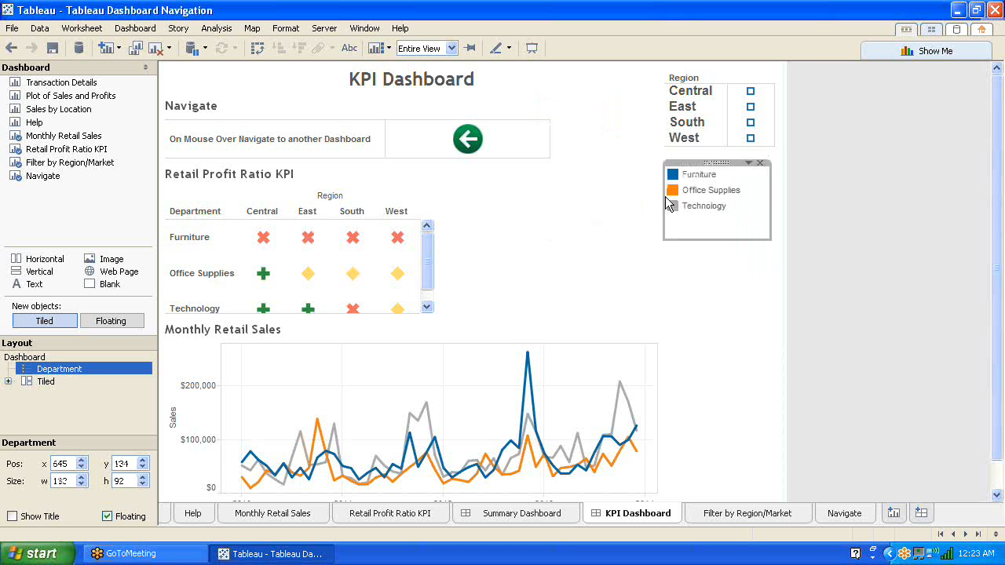
click(731, 335)
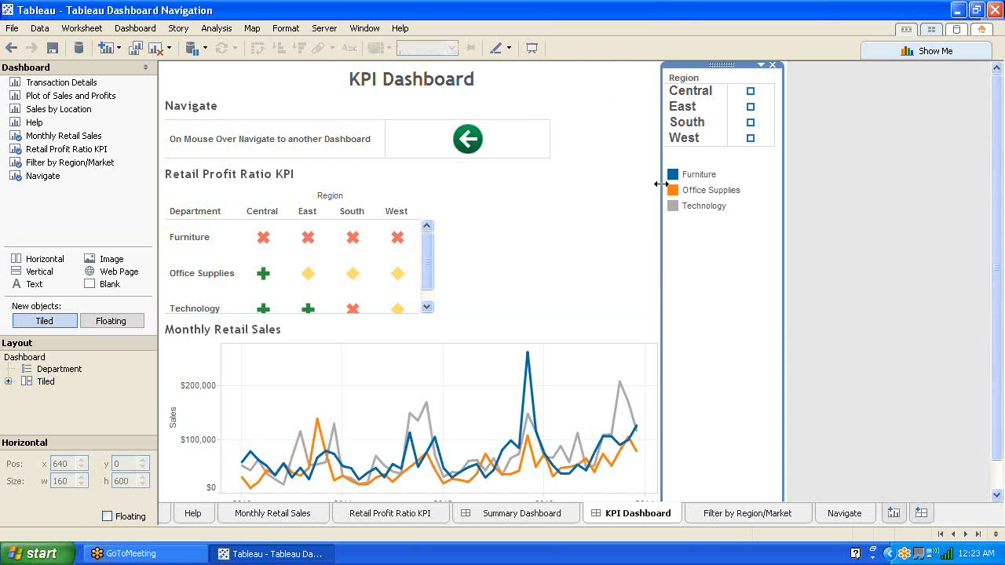
Step: Hide the Navigate view's title on the KPI Dashboard
click(530, 369)
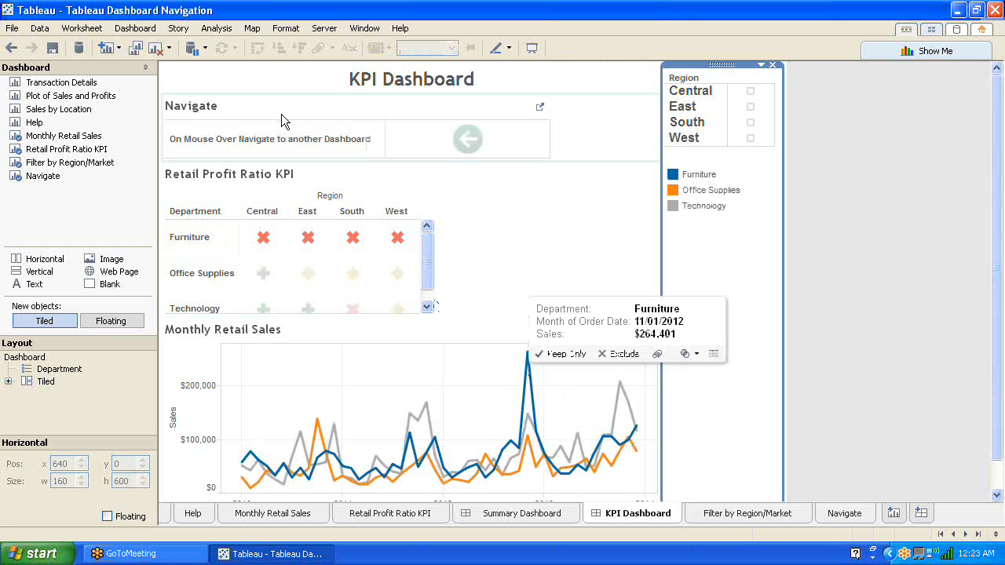
click(236, 105)
right_click(236, 105)
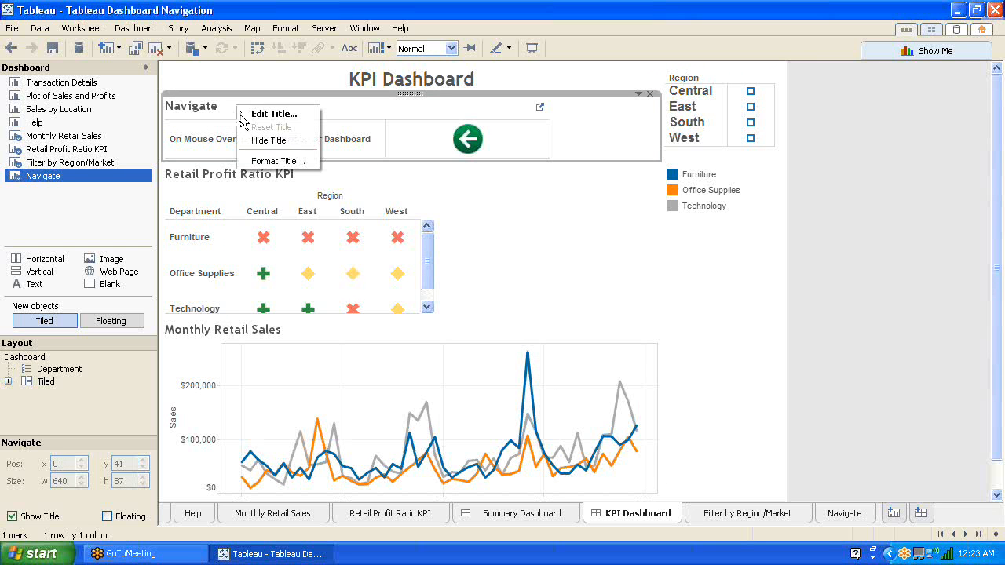
click(269, 140)
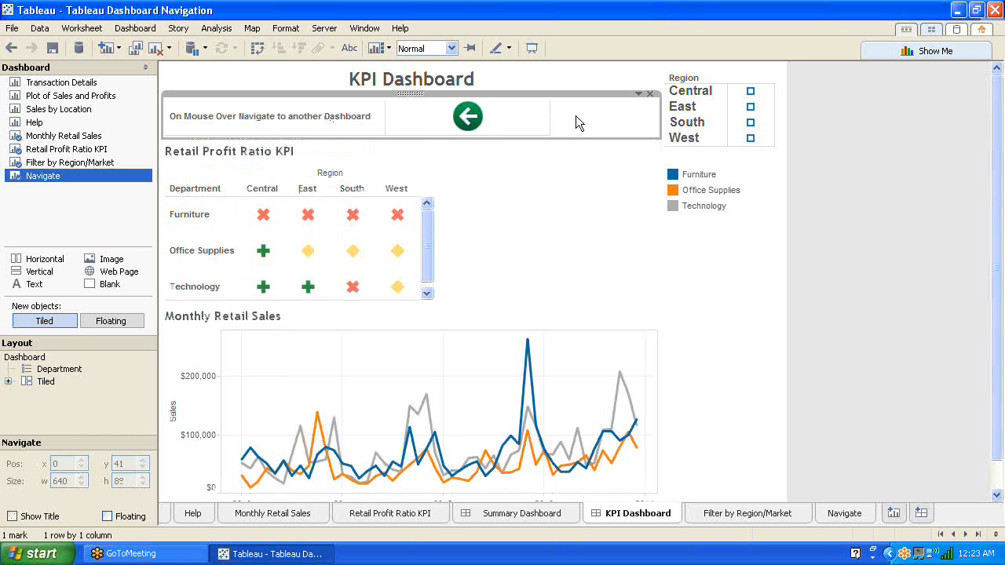
click(850, 265)
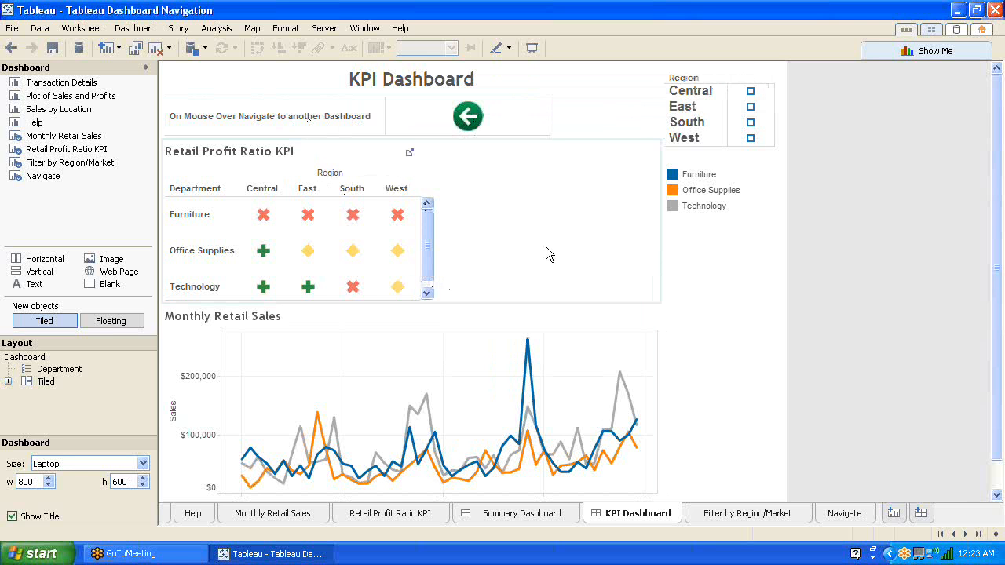
Step: Edit the Highlight Department action to exclude Filter by Region/Market and Navigate from both its source and target sheets
click(142, 29)
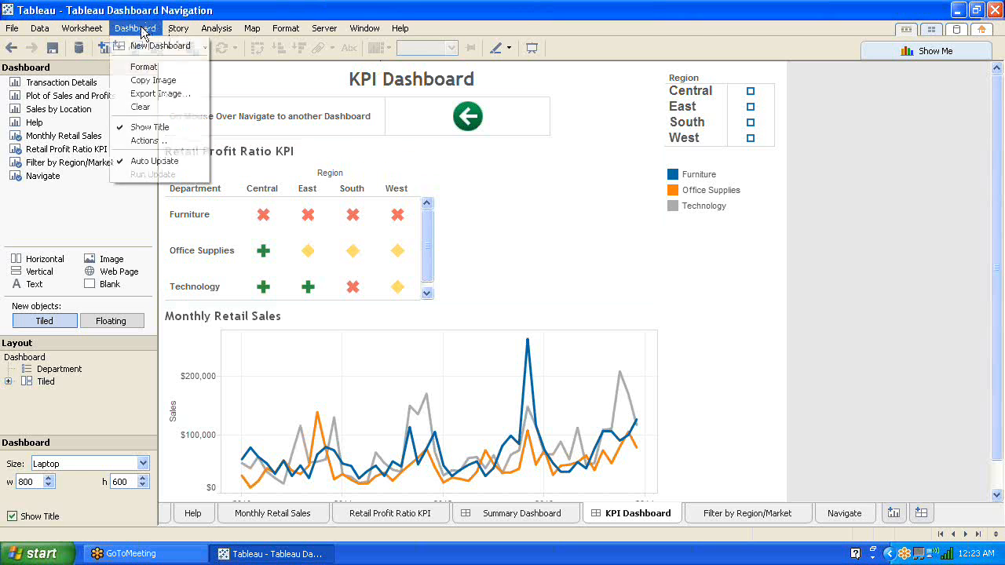
click(157, 141)
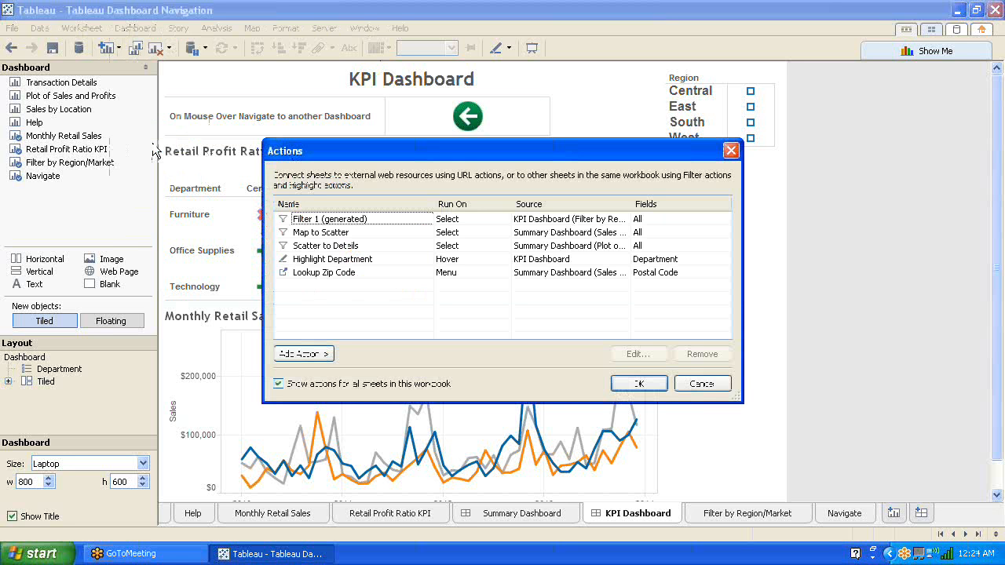
click(331, 262)
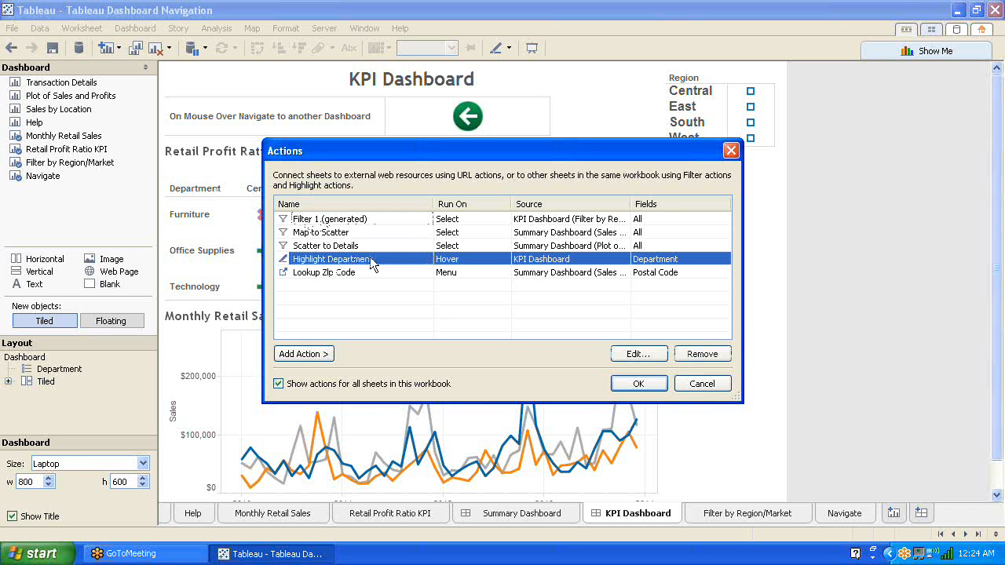
click(636, 357)
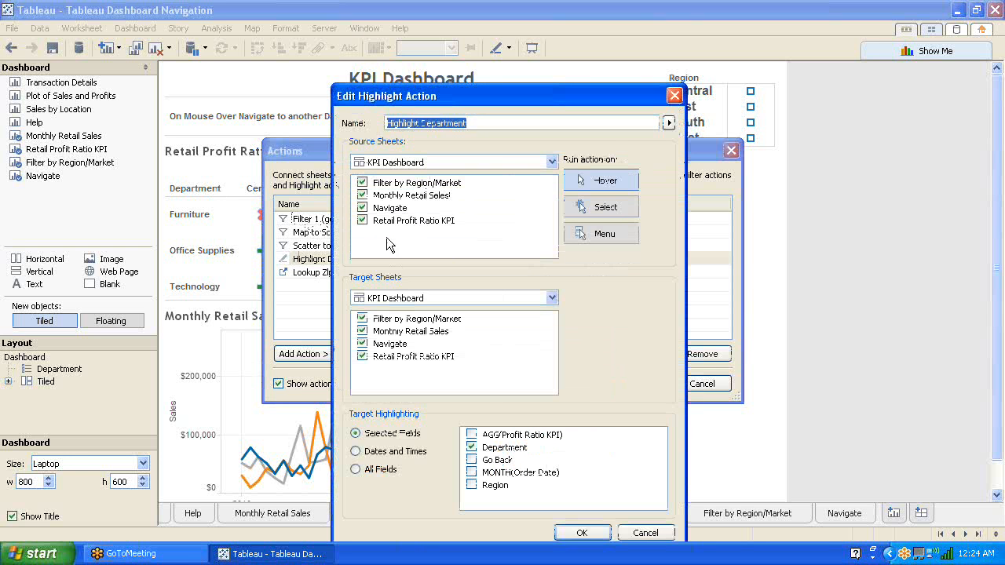
click(362, 208)
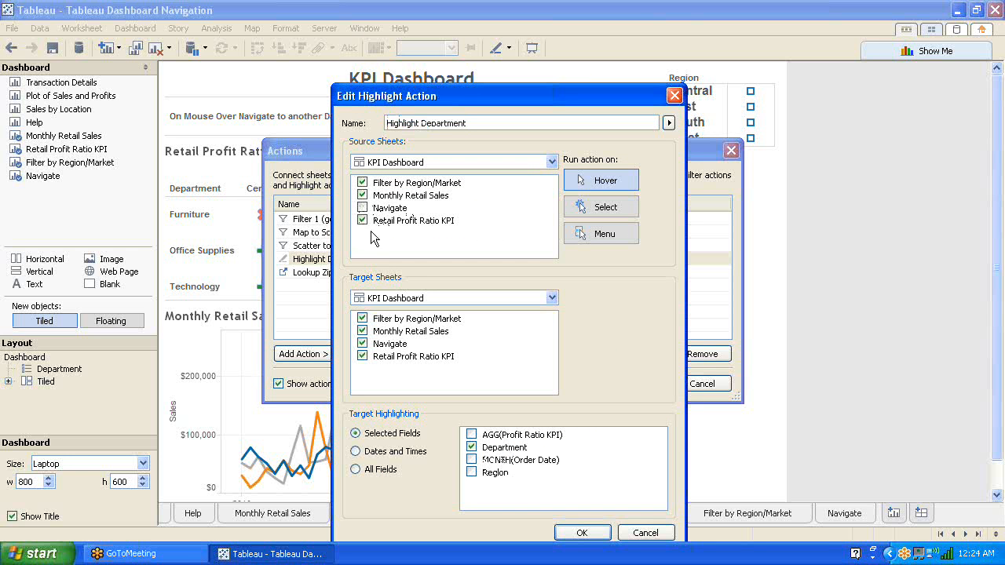
click(362, 182)
drag(453, 92, 386, 48)
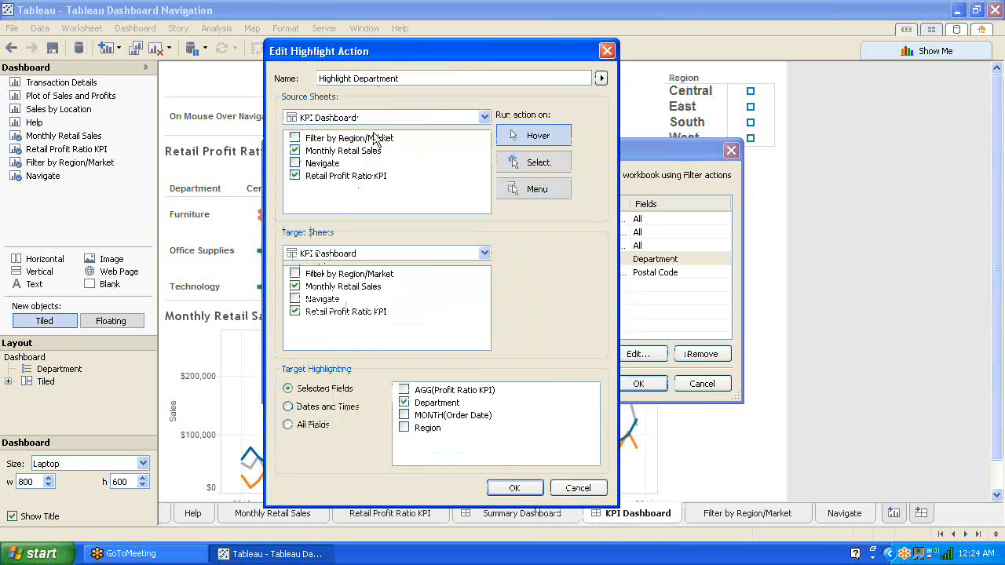
click(514, 487)
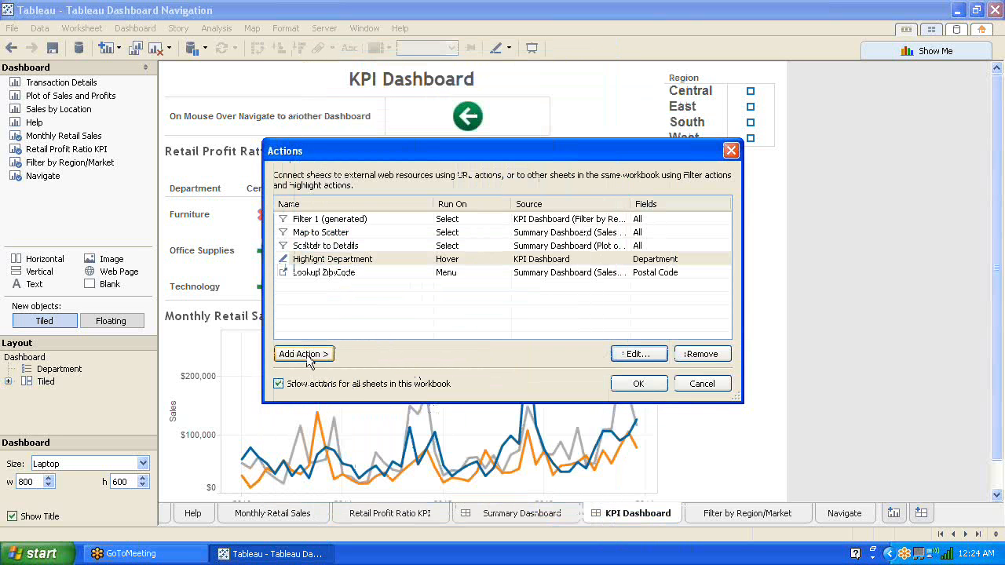
Step: Add a filter action to the dashboard and name it "Return to Summary Dashbaord"
click(307, 354)
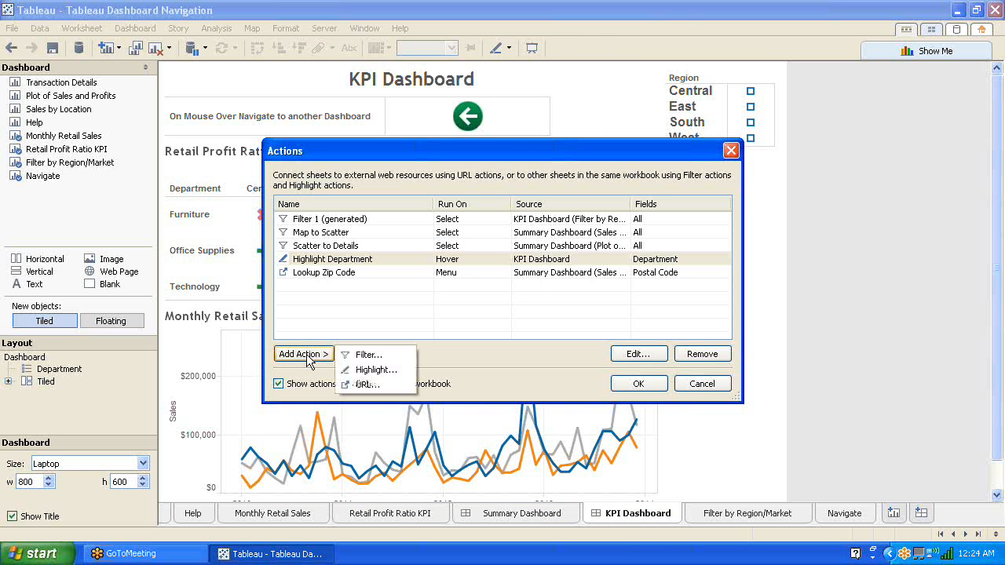
click(360, 356)
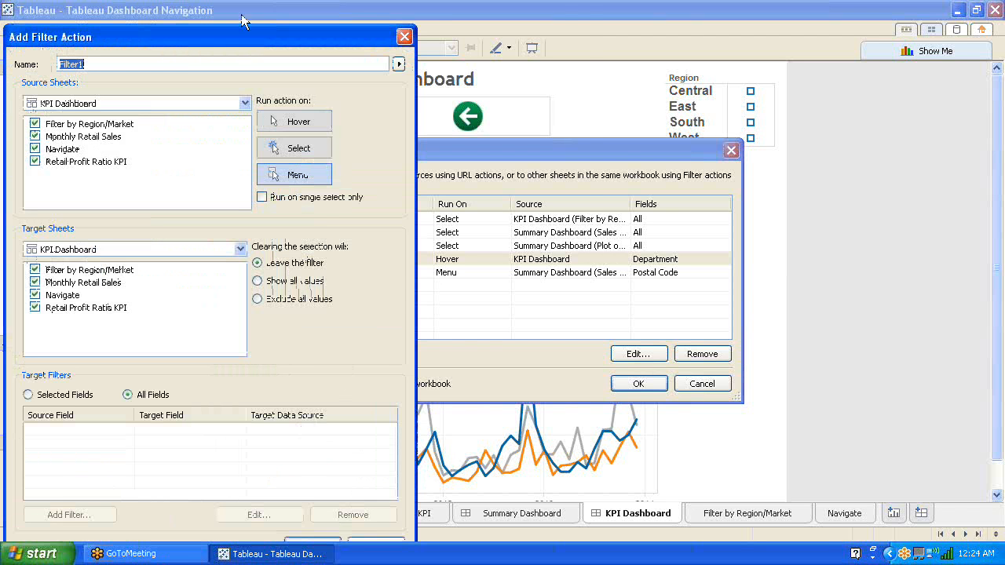
drag(233, 37, 474, 9)
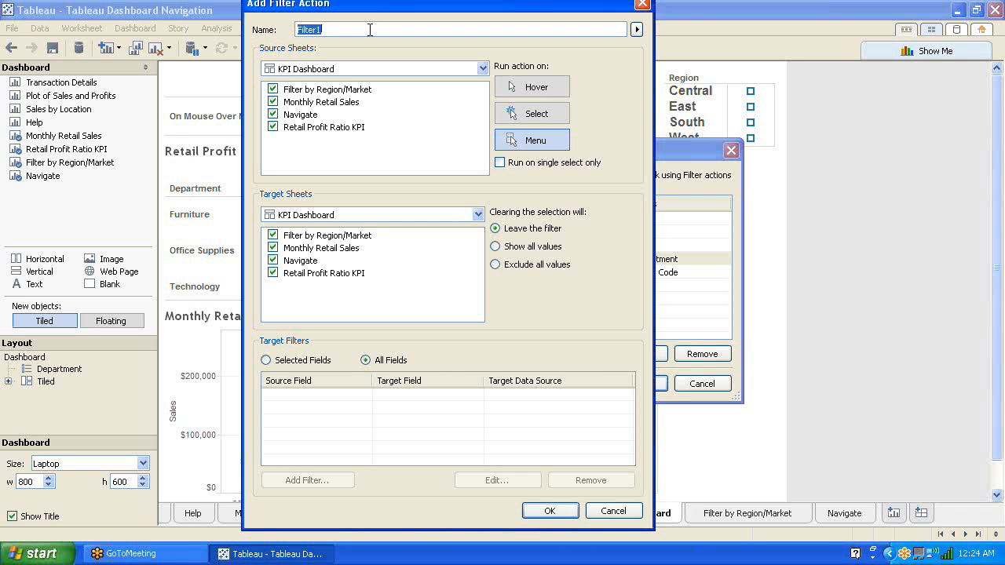
text(Return to Summary Dashboard)
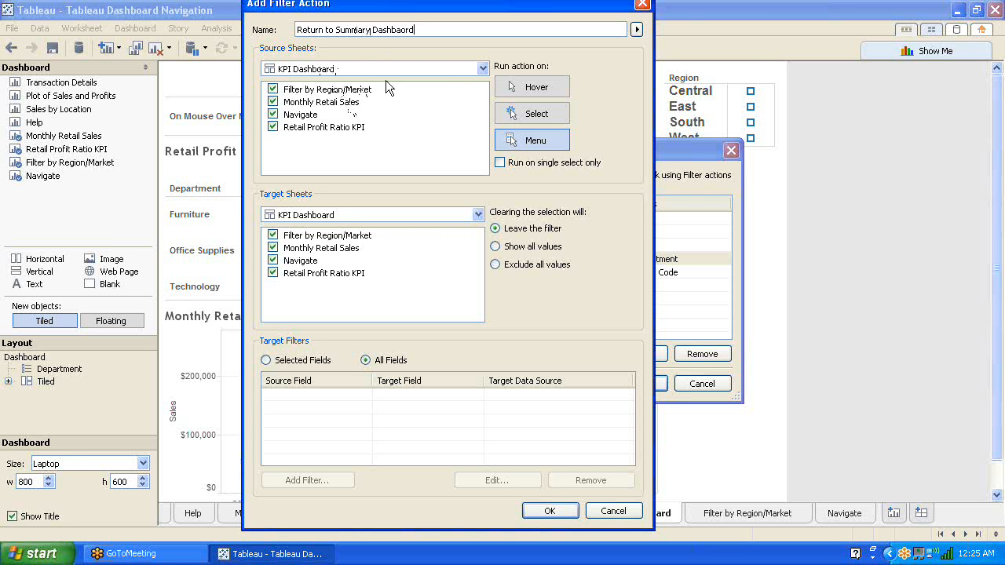
Step: Restrict the filter action's source to the Navigate sheet, set Summary Dashboard as its target, and save the dashboard actions
click(272, 88)
click(272, 101)
click(273, 126)
click(329, 215)
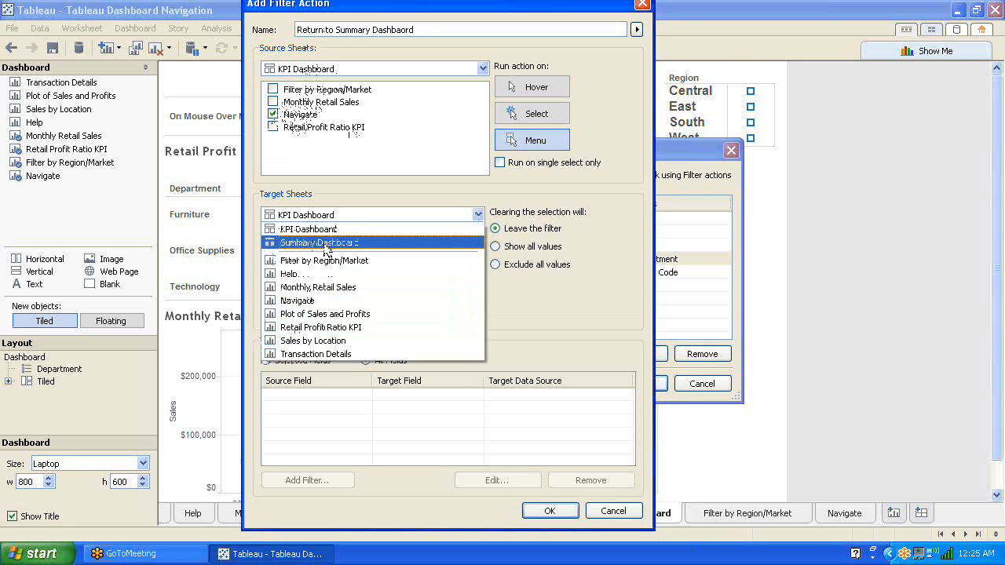
click(315, 242)
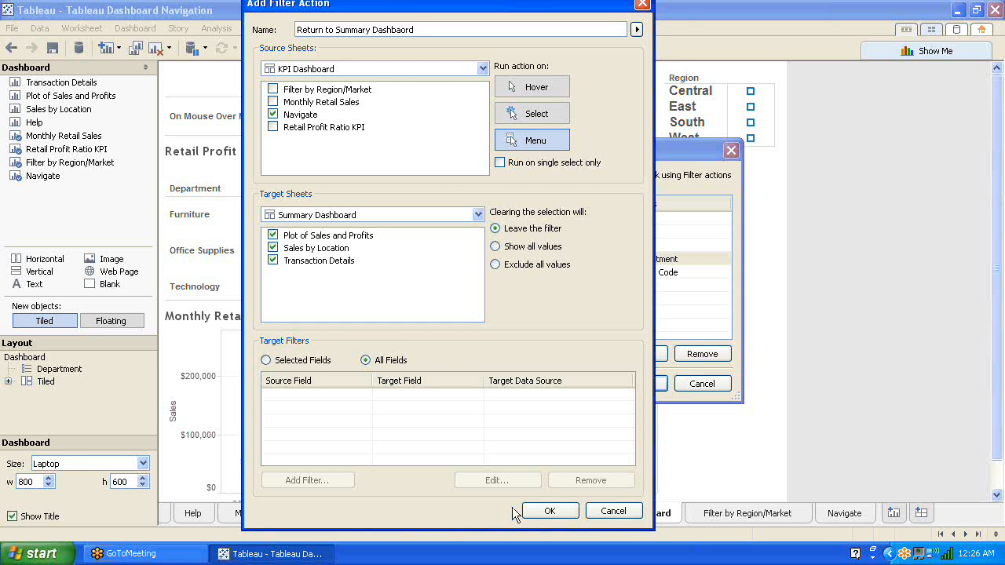
click(543, 514)
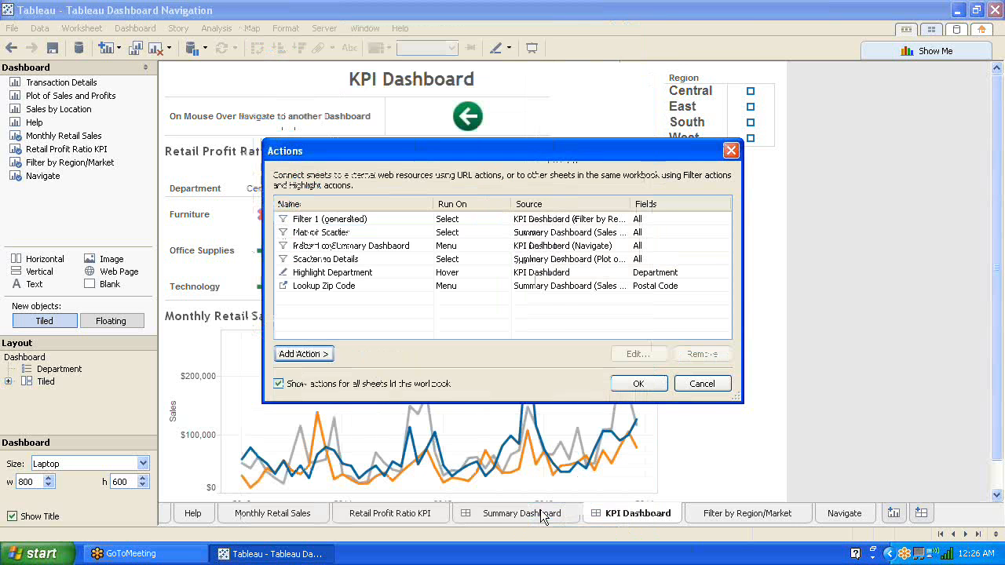
click(637, 383)
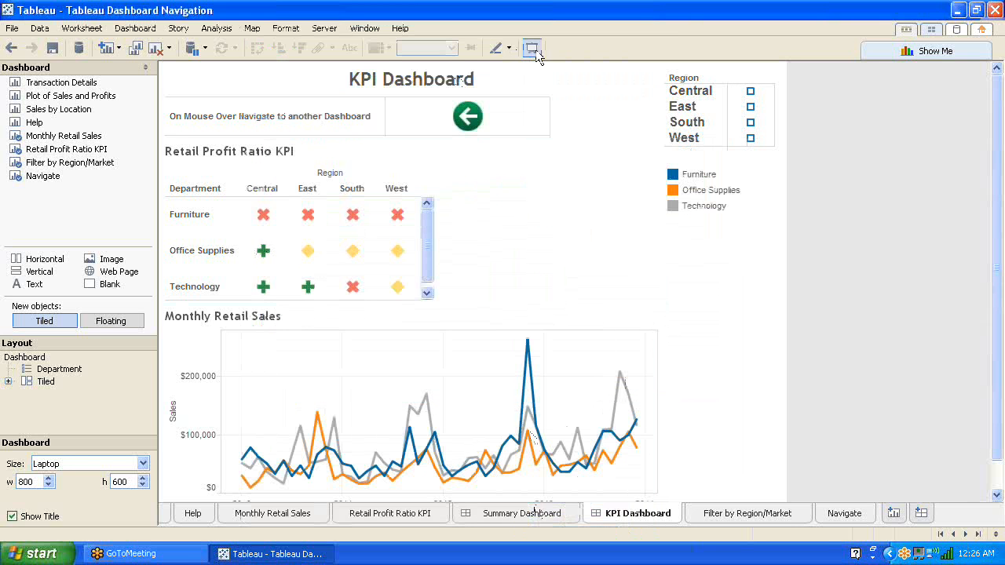
Step: Show the KPI Dashboard in presentation mode and test the Region filter with Central
click(532, 48)
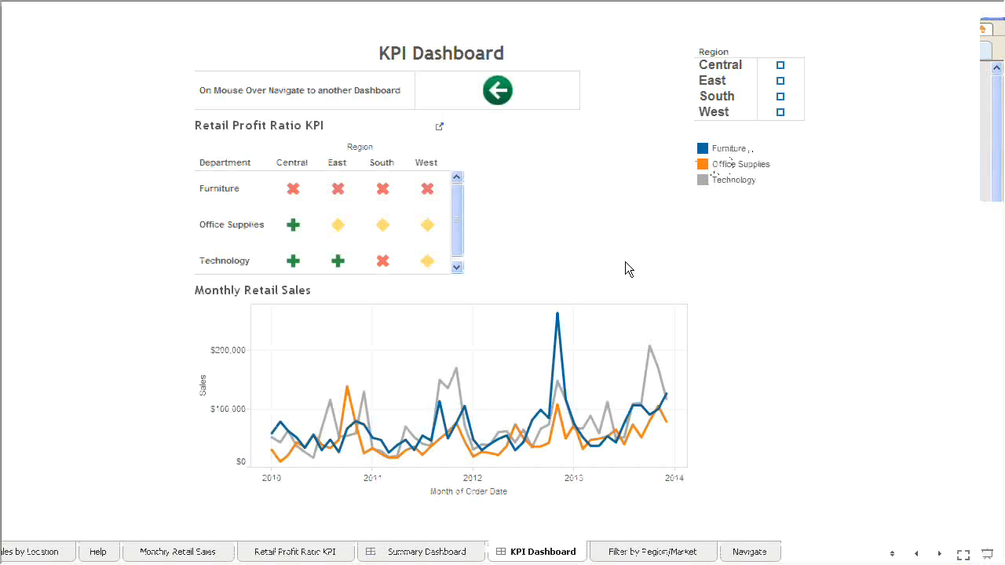
click(781, 66)
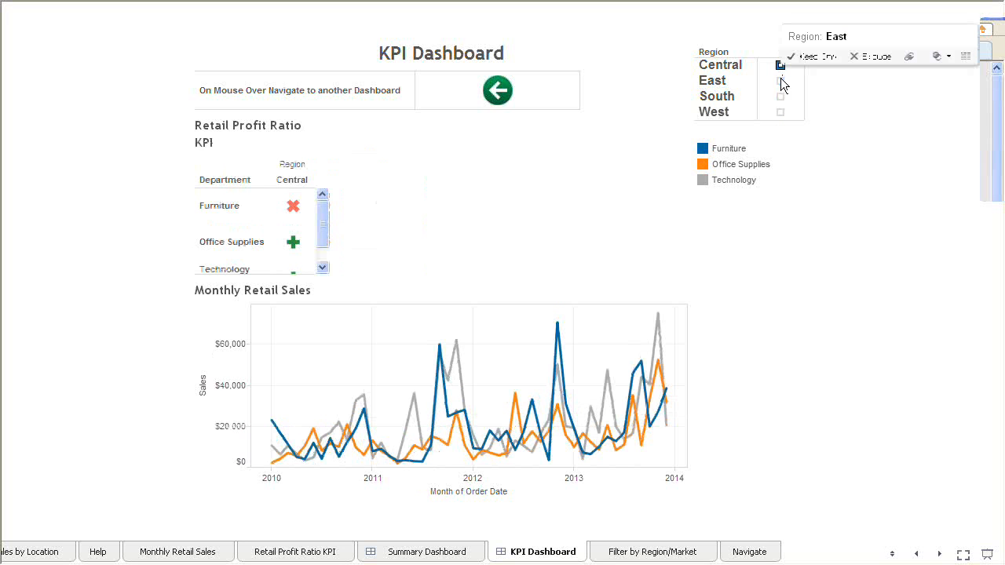
Step: Test the Region filter with East and South, and run the "Return to Summary Dashbaord" action from the Go Back arrow
click(780, 80)
click(781, 92)
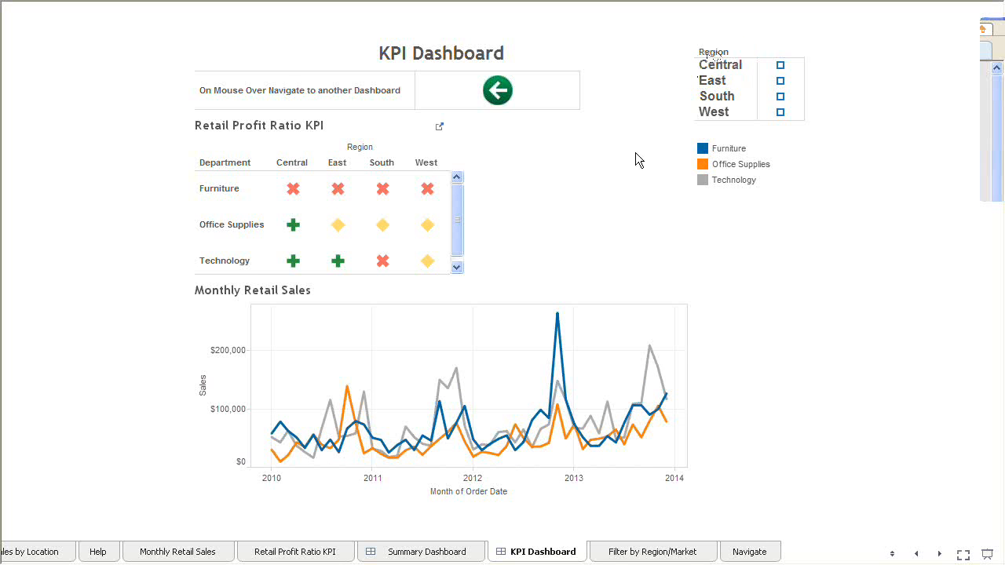
mouse_move(503, 93)
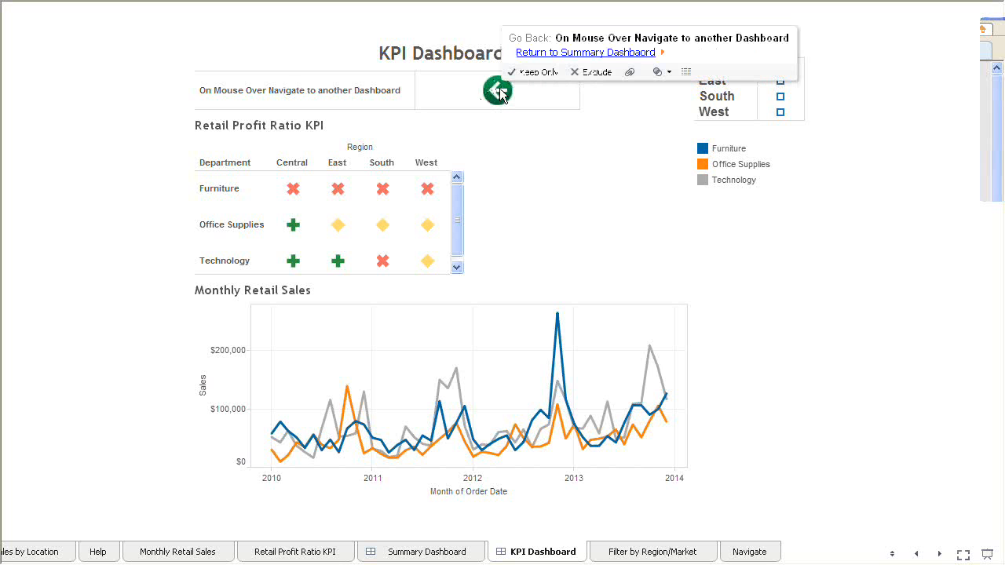
click(555, 53)
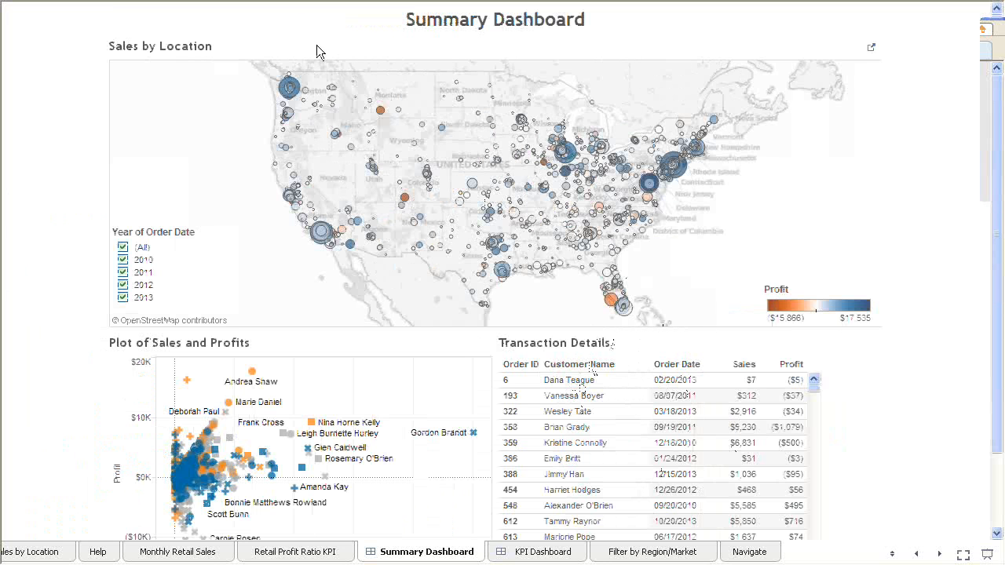
Step: Leave presentation mode and hide the Filter by Region/Market and Navigate sheets
key(Escape)
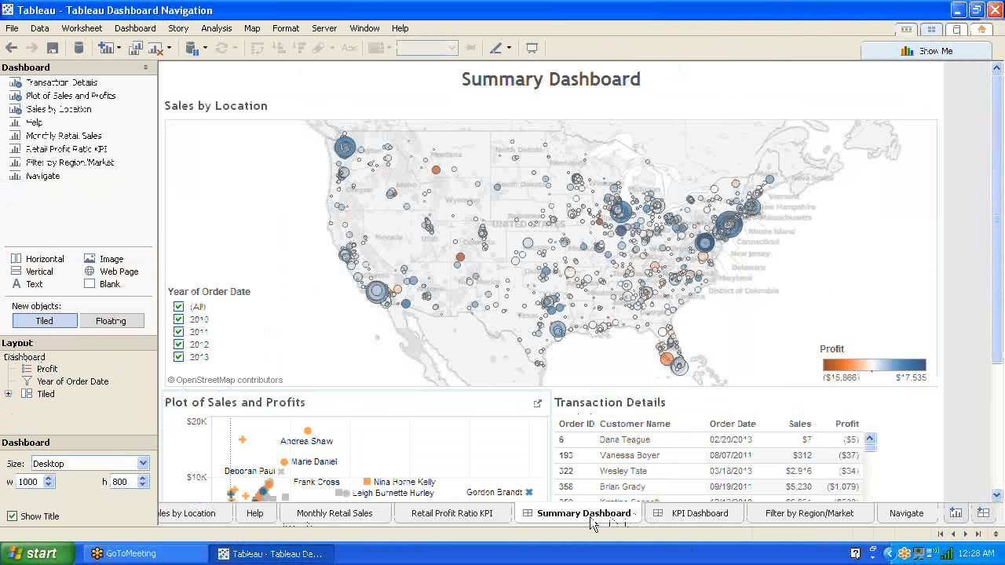
right_click(805, 514)
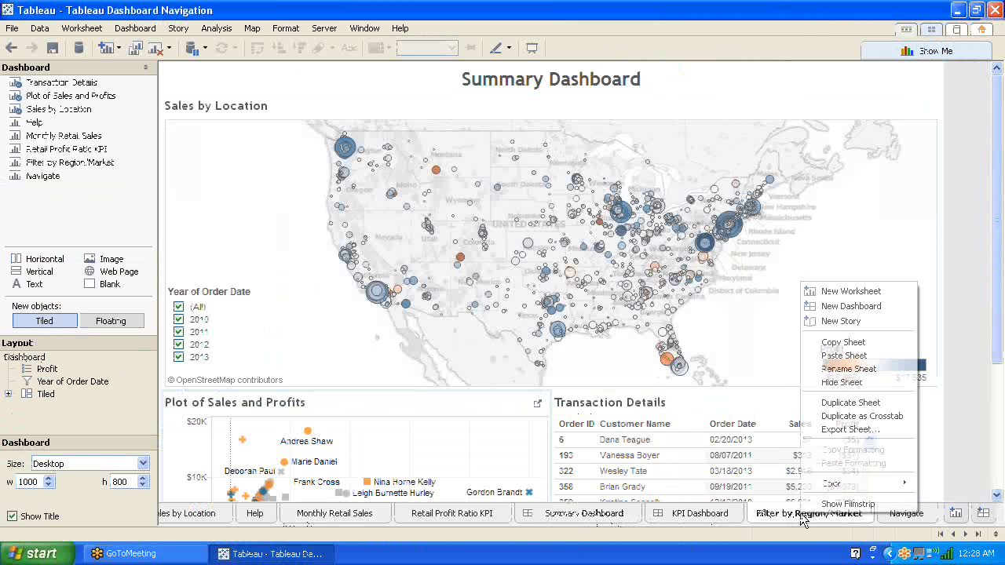
click(842, 383)
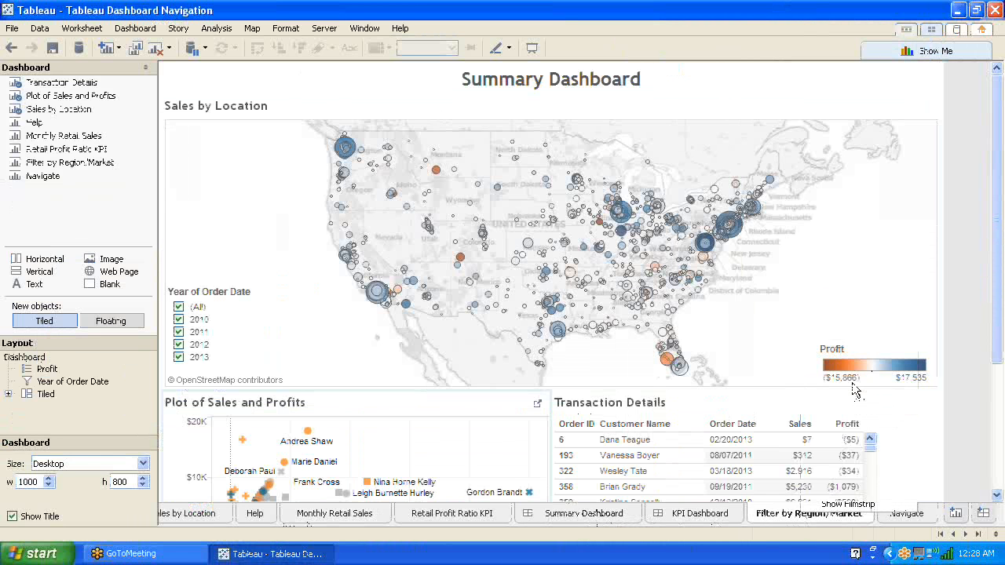
right_click(815, 522)
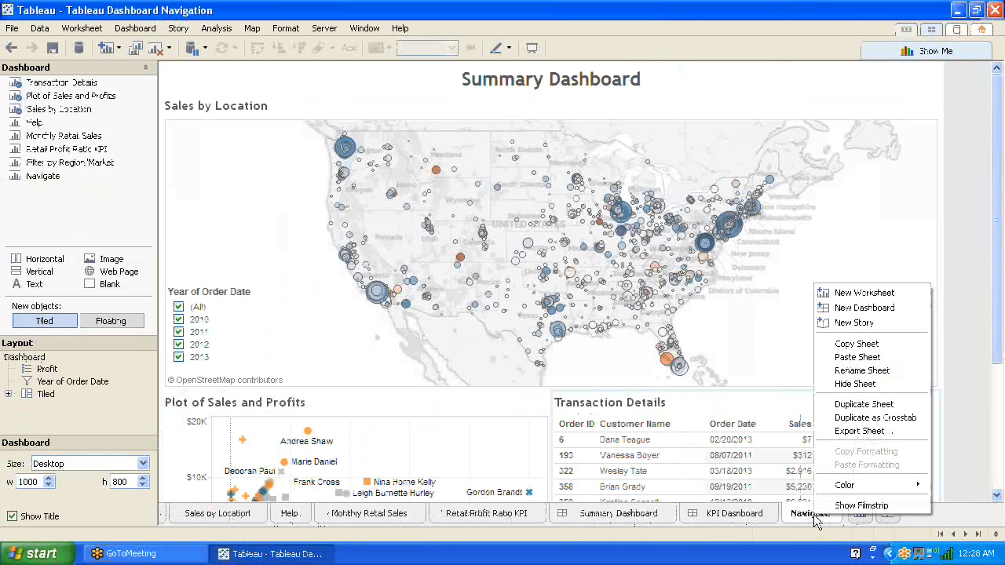
click(865, 386)
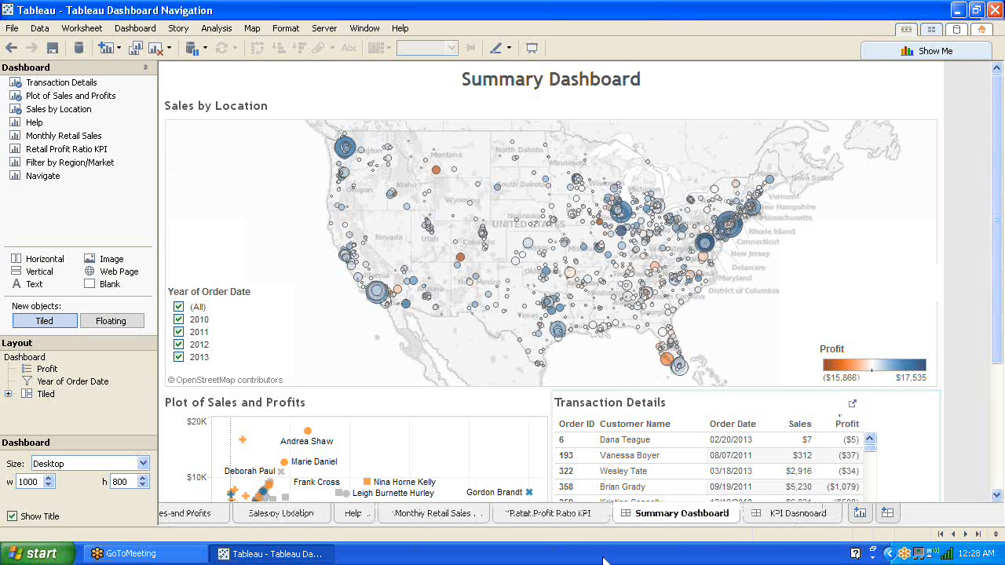
Step: Hide the Retail Profit Ratio KPI and Monthly Retail Sales sheets
right_click(553, 518)
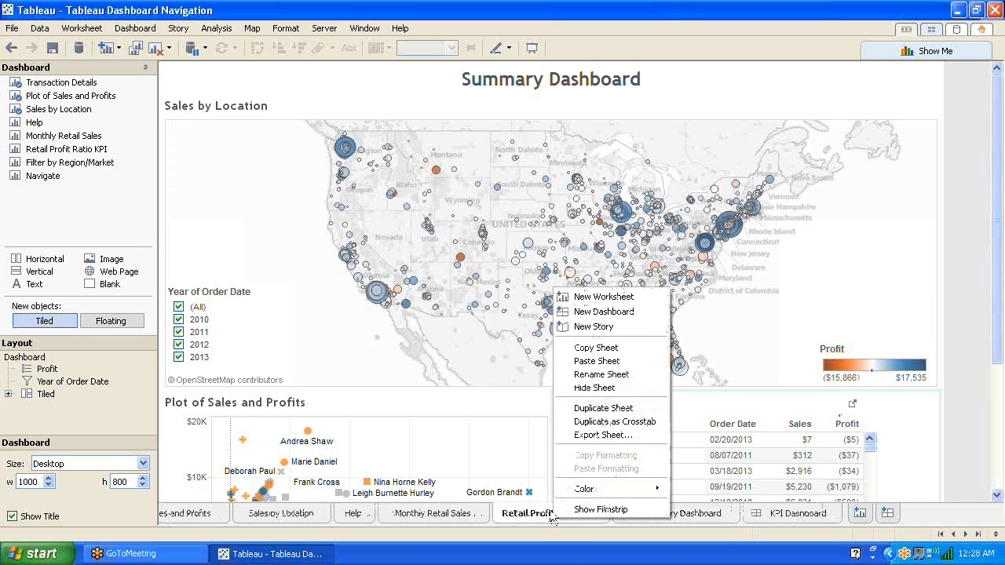
click(594, 386)
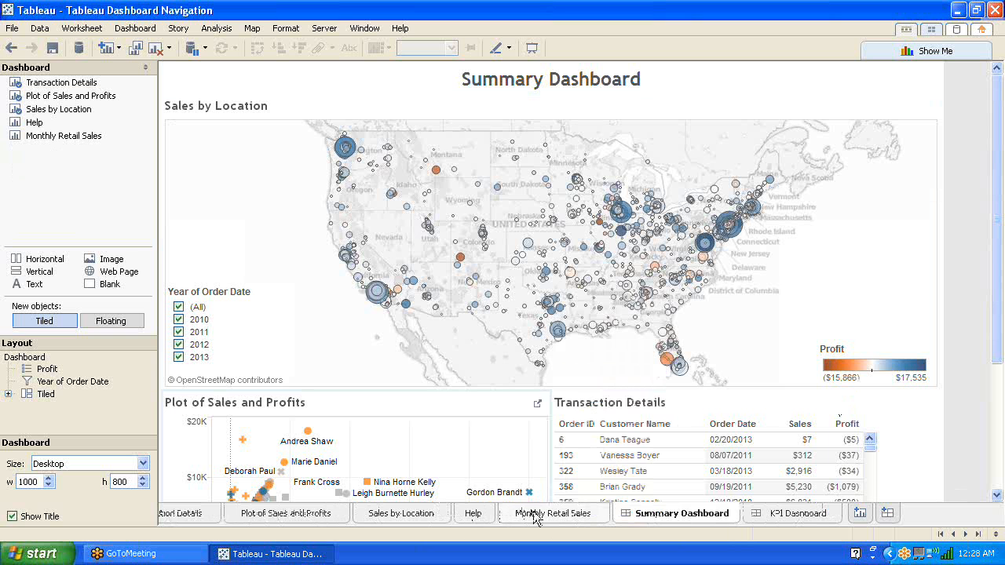
right_click(534, 516)
click(589, 383)
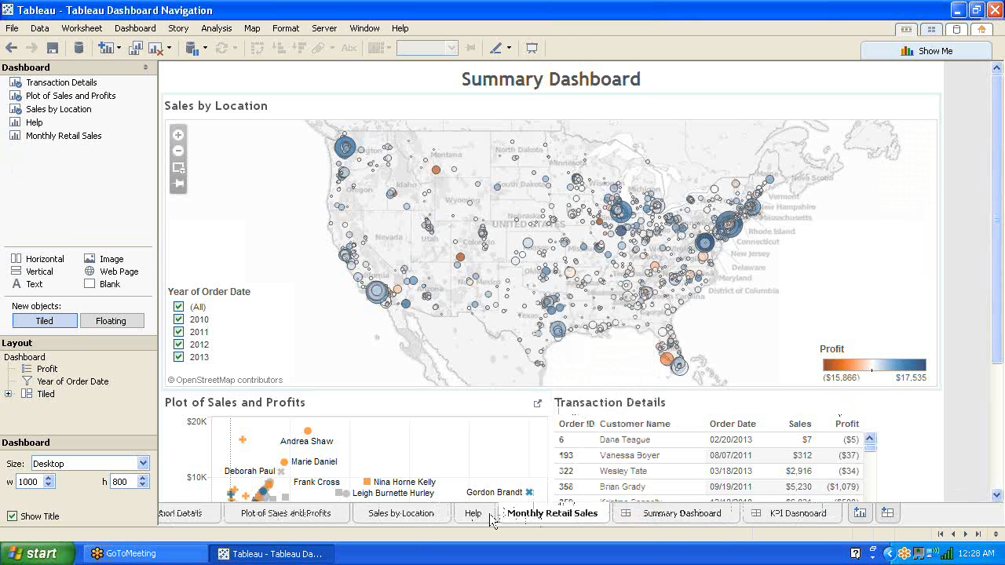
right_click(507, 516)
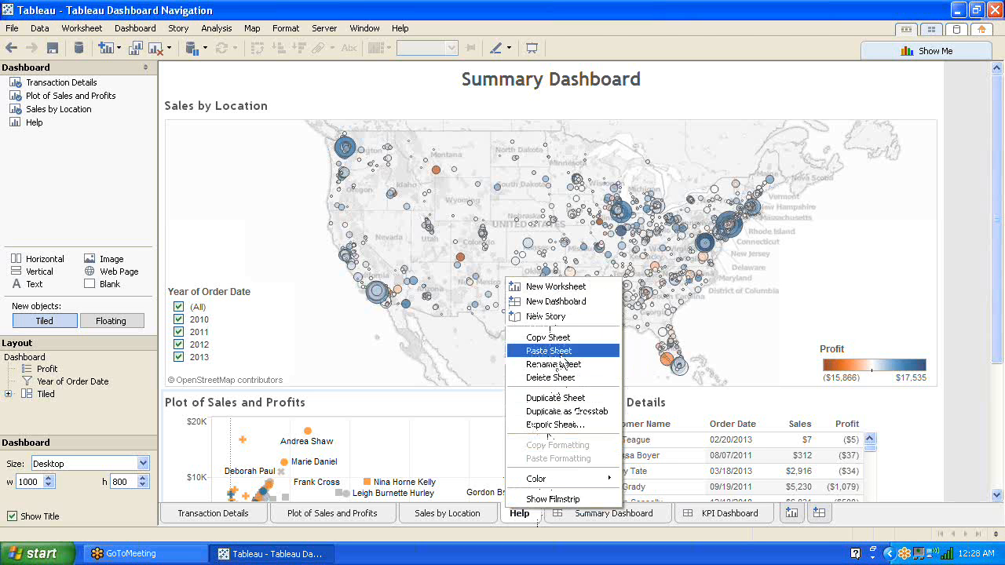
click(475, 513)
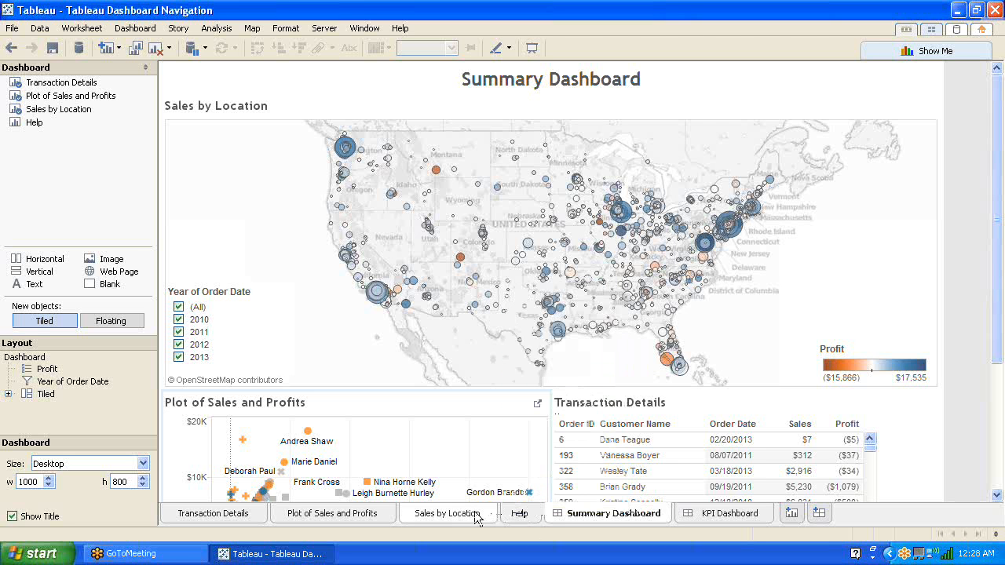
Step: Hide the Sales by Location, Plot of Sales and Profits, and Transaction Details sheets
click(464, 516)
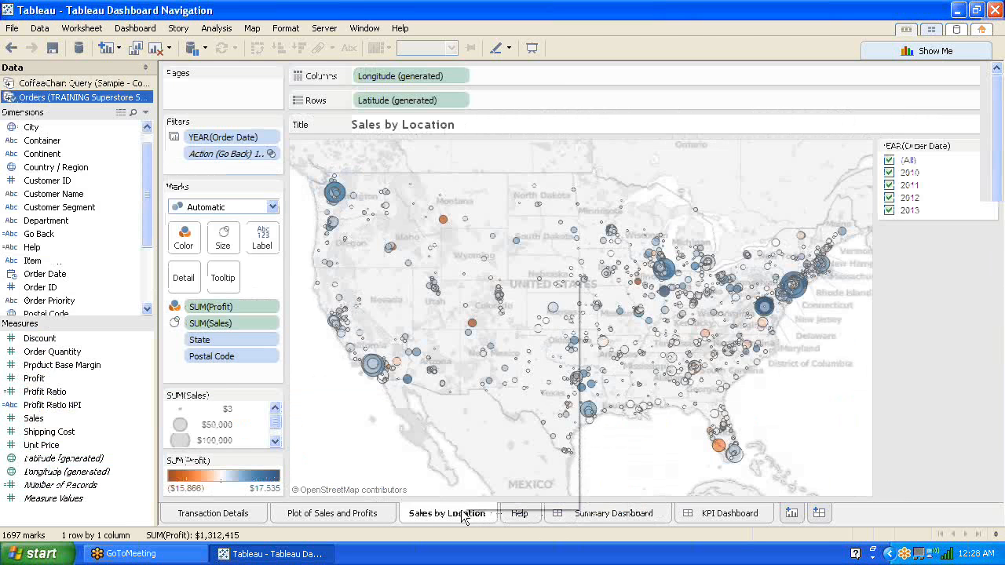
right_click(463, 515)
click(518, 381)
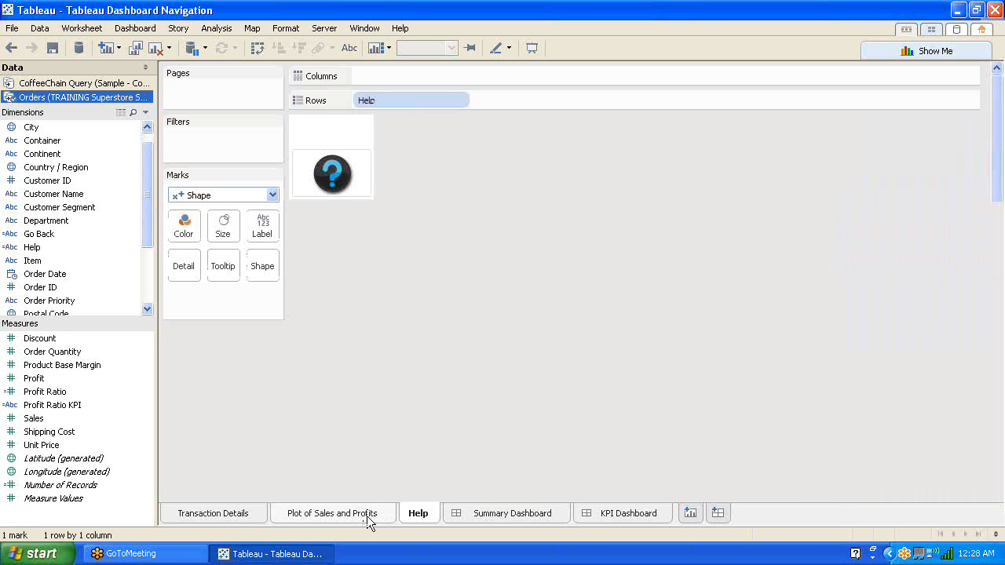
click(367, 518)
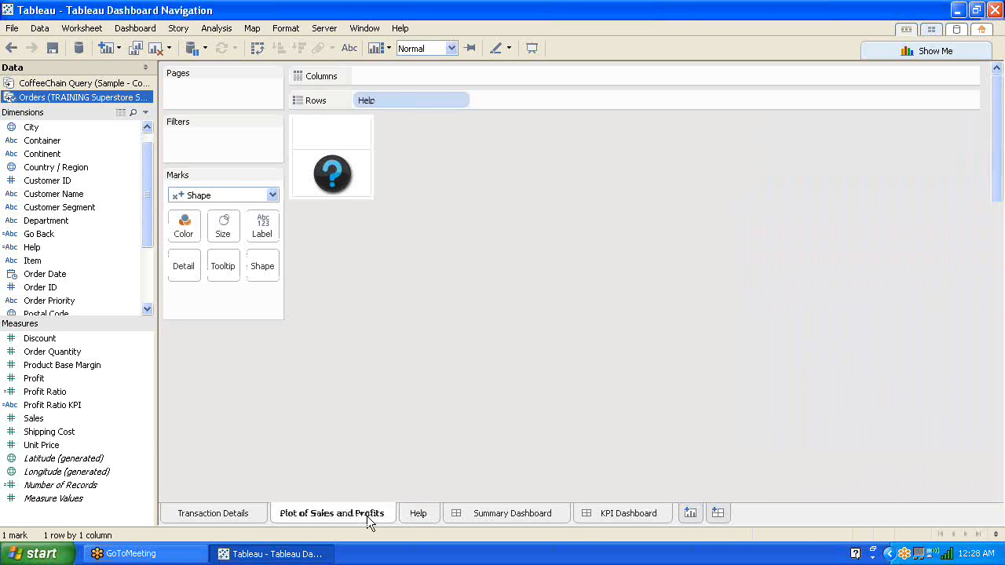
right_click(367, 518)
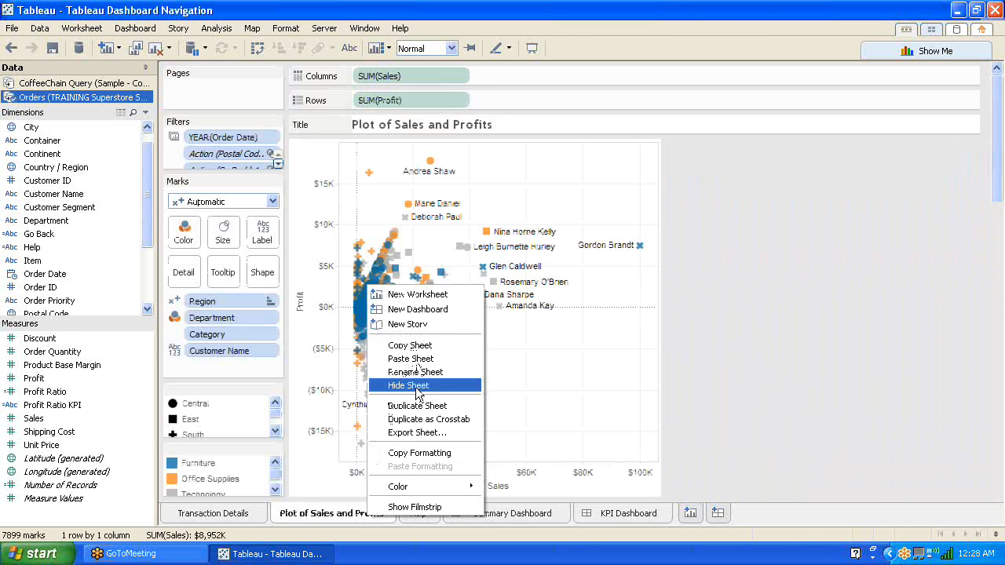
click(416, 386)
right_click(218, 517)
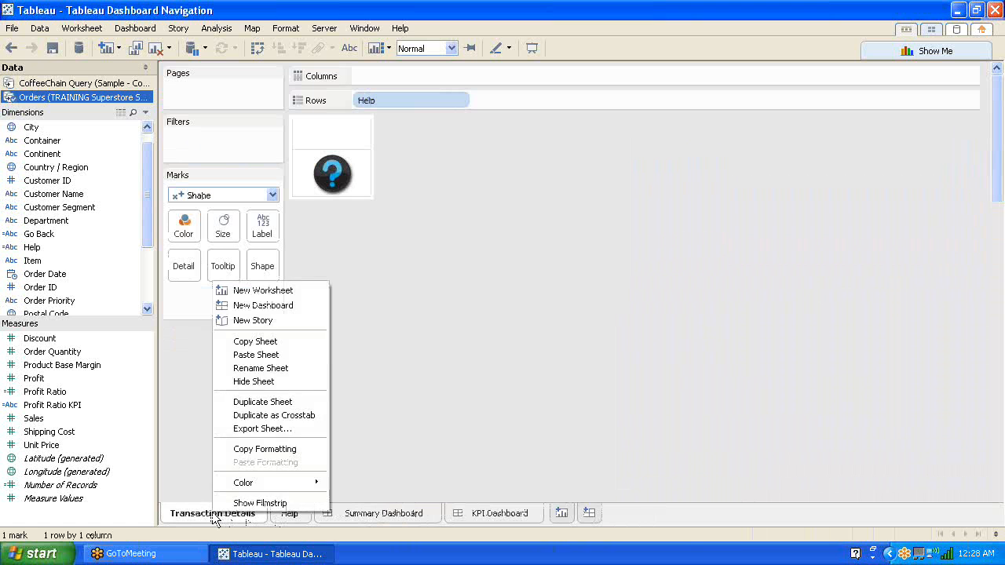
click(258, 382)
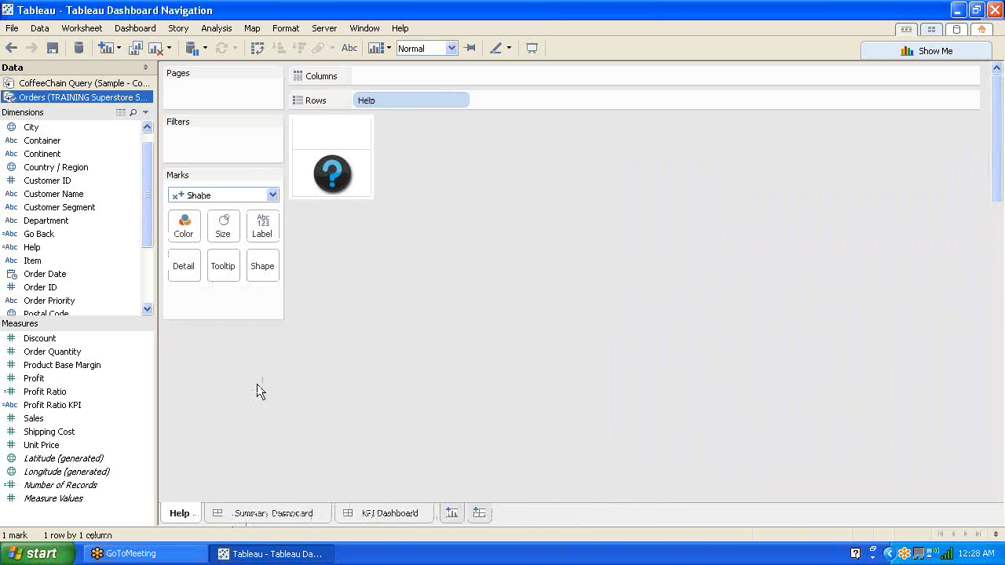
Step: Show the KPI Dashboard in presentation mode and test the Go Back arrow's "Return to Summary Dashbaord" action
click(534, 48)
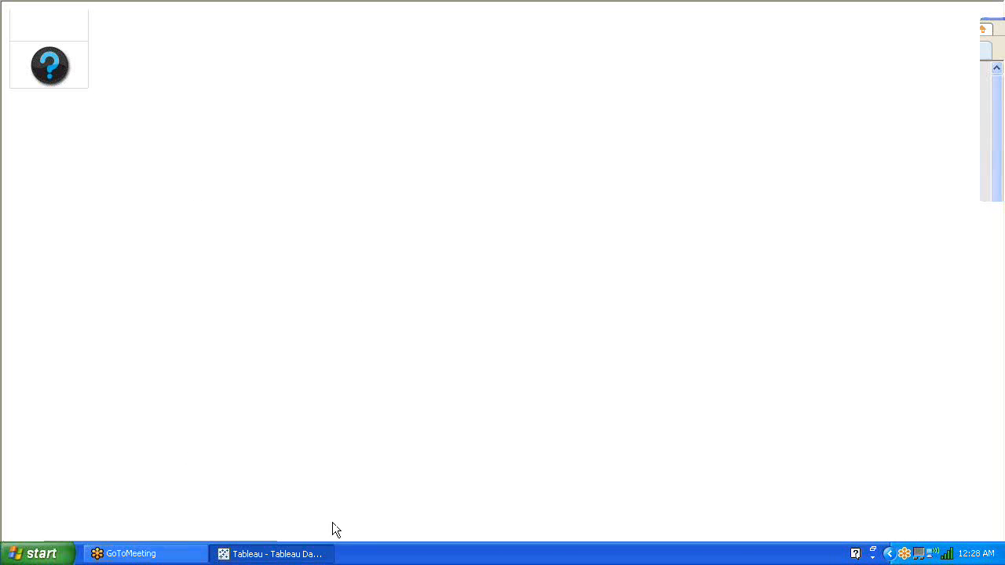
click(226, 556)
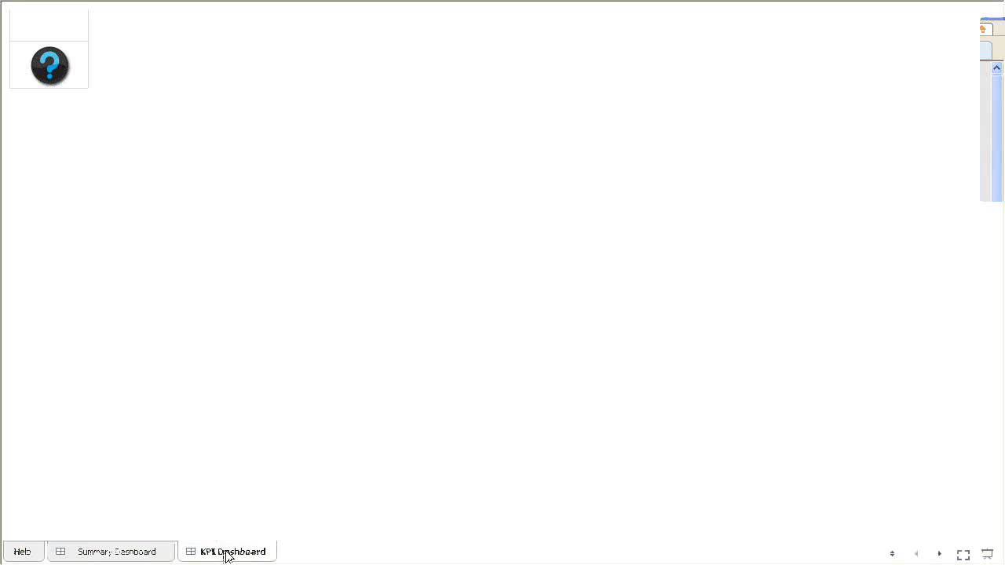
mouse_move(503, 88)
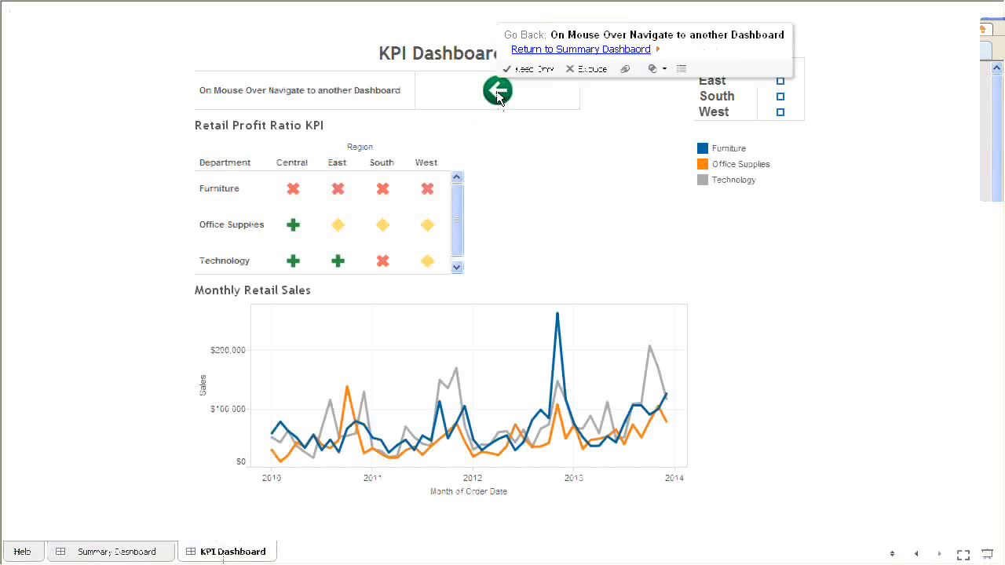
click(540, 50)
click(539, 49)
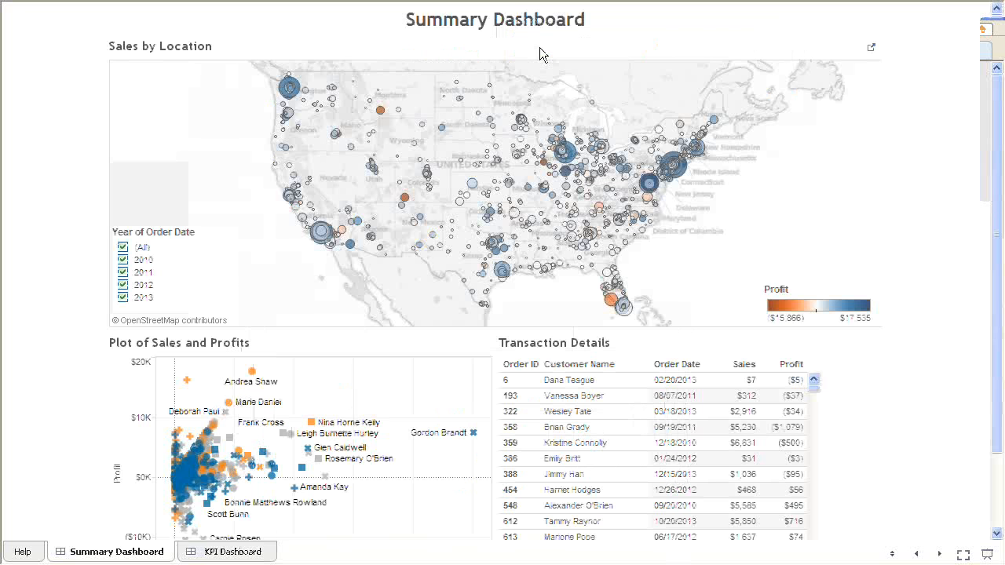